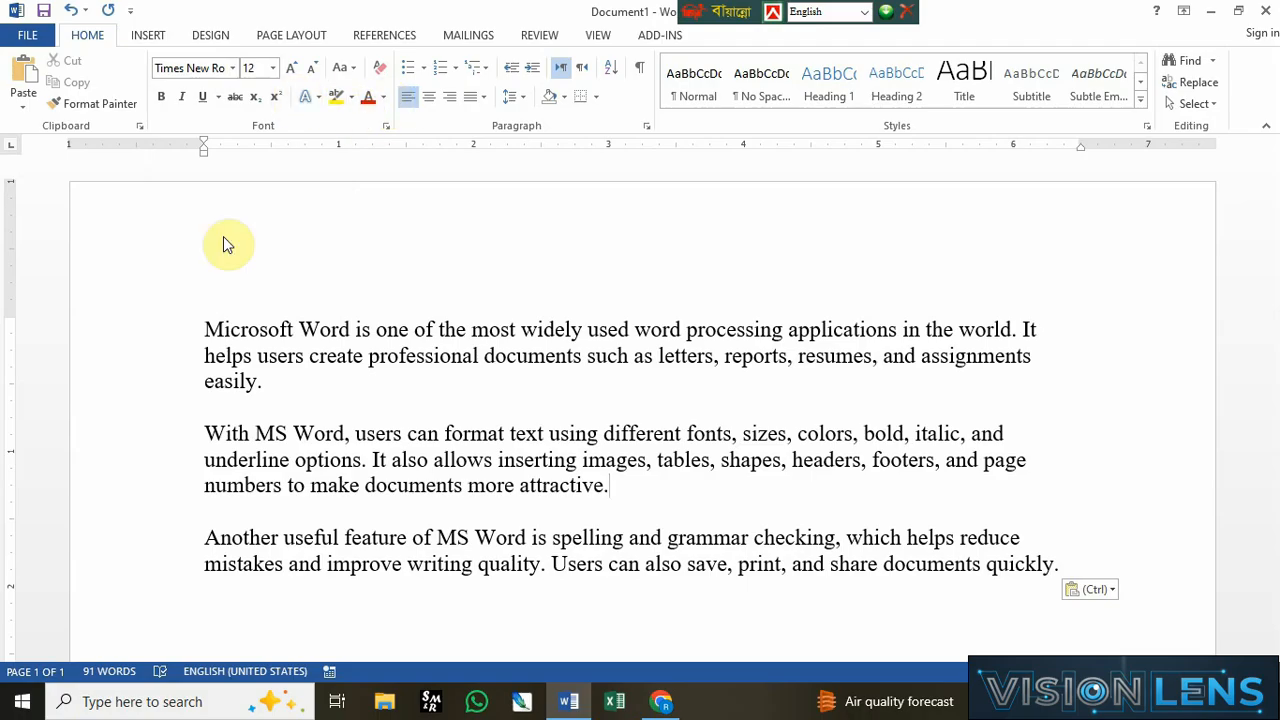
pyautogui.tripleClick(524, 490)
pyautogui.click(686, 494)
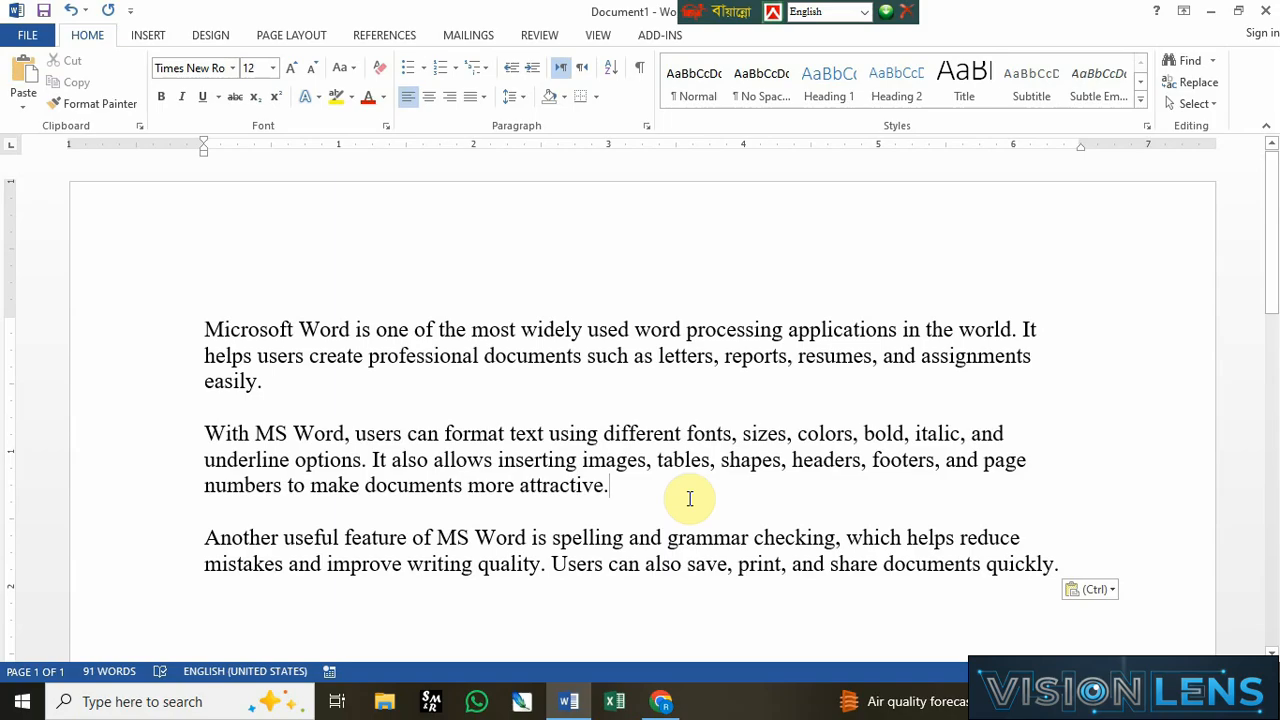
pyautogui.click(437, 398)
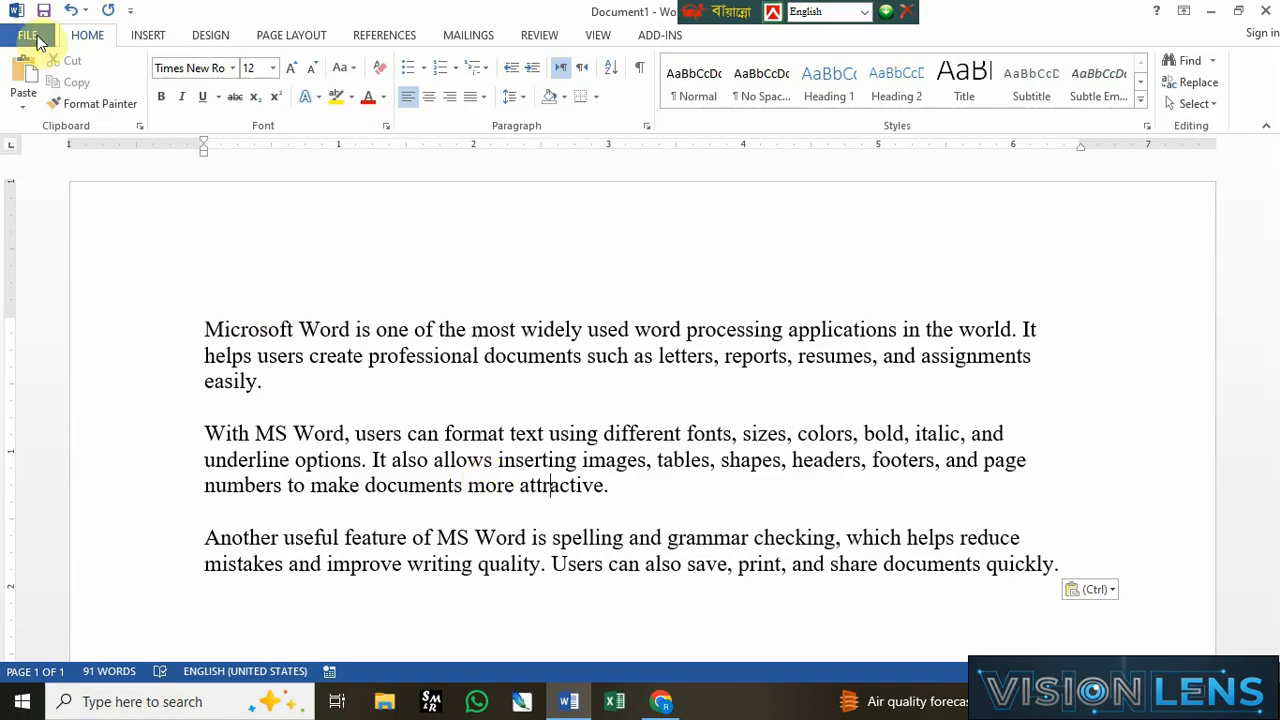
pyautogui.click(33, 36)
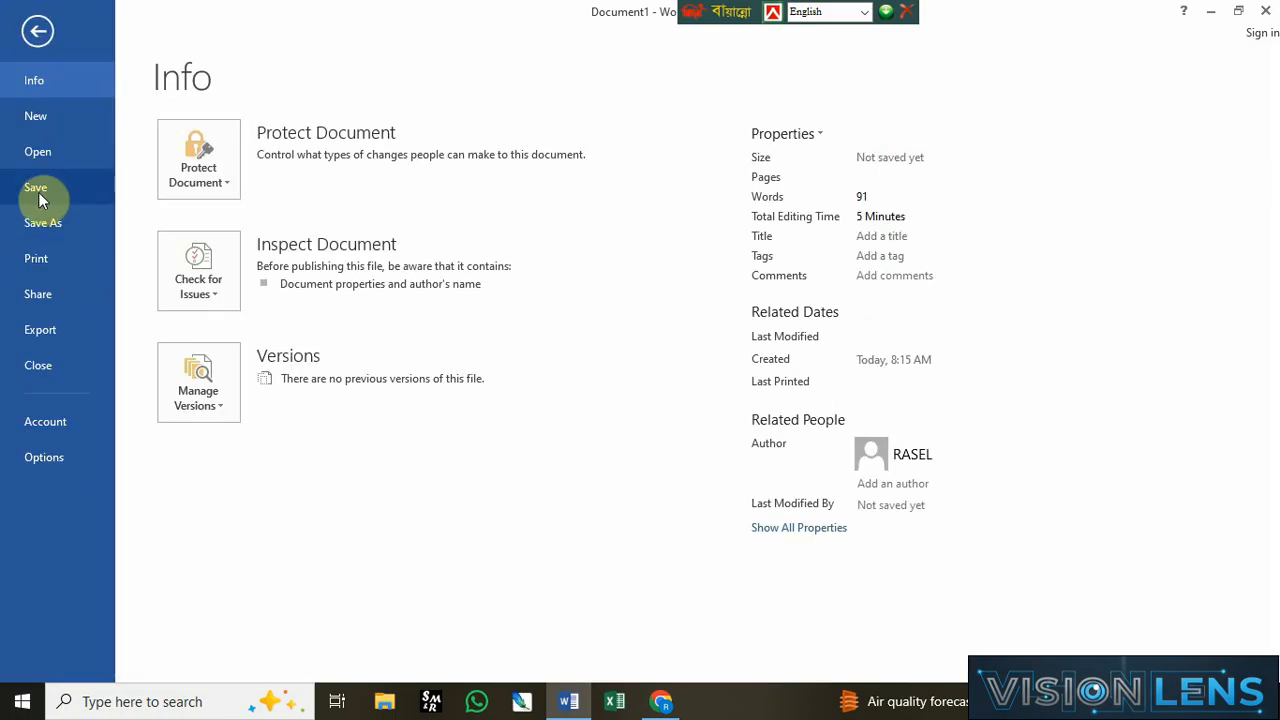
pyautogui.click(40, 213)
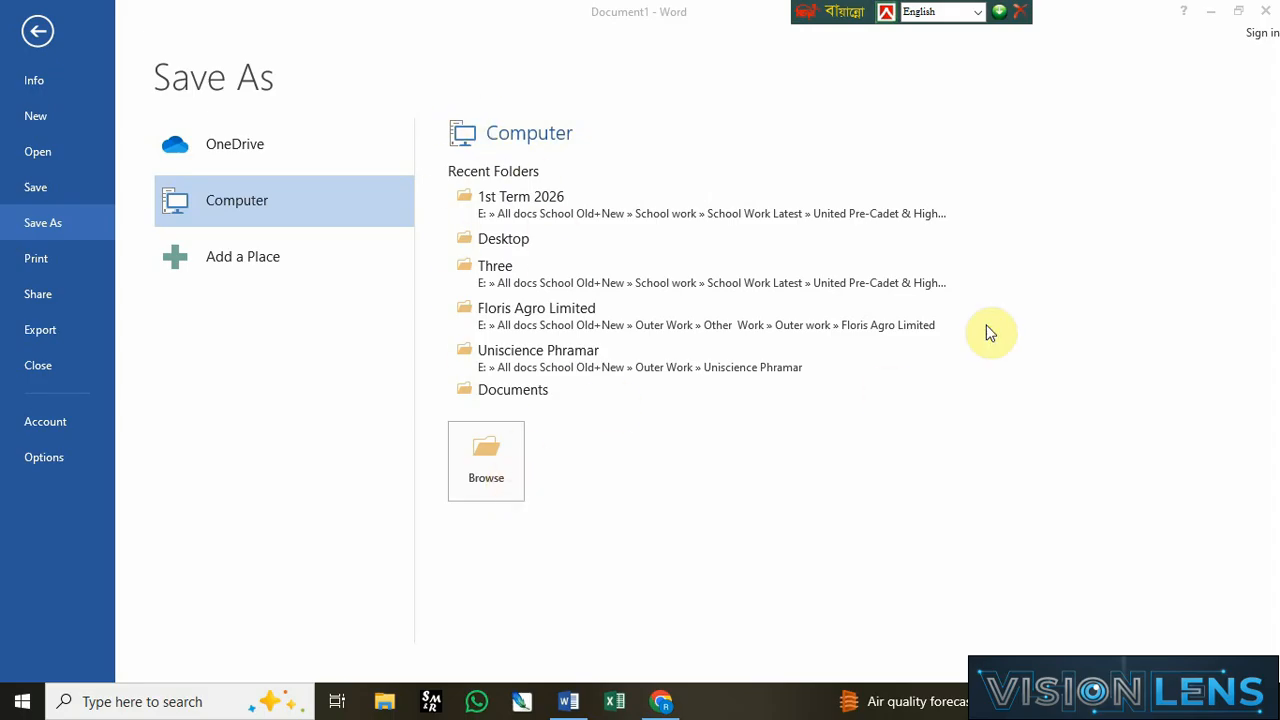
pyautogui.click(493, 470)
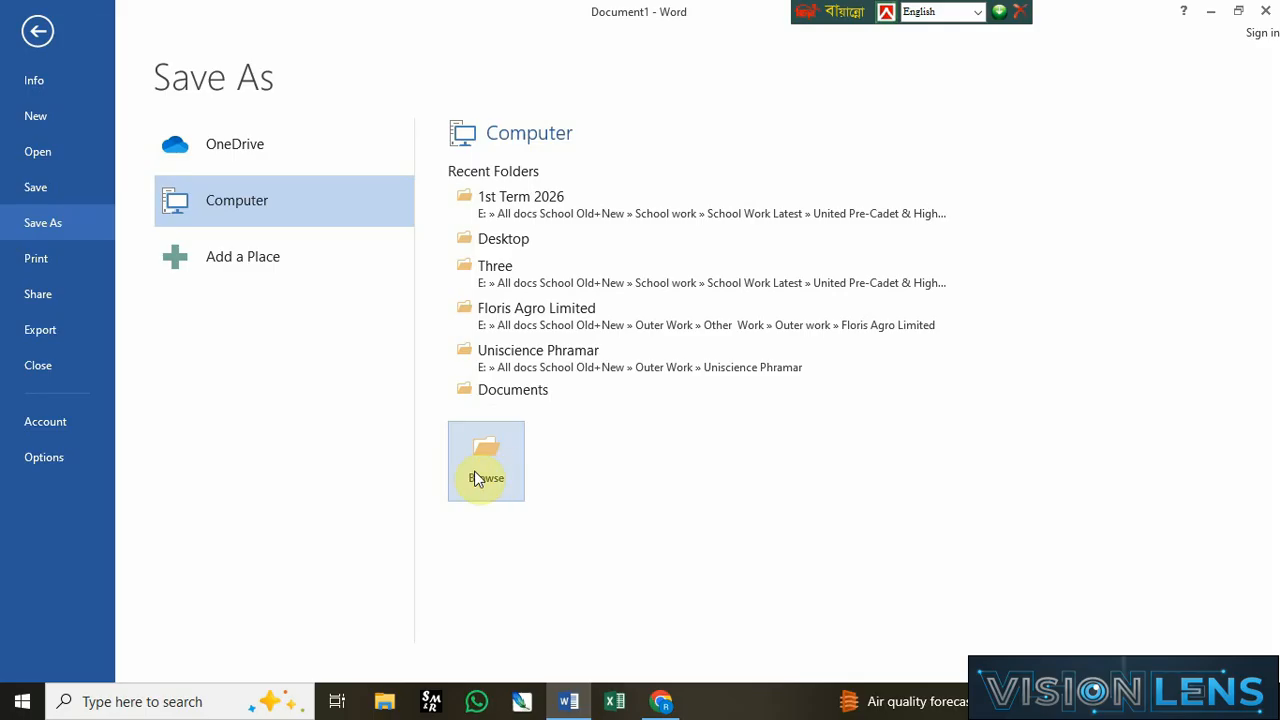
pyautogui.click(486, 458)
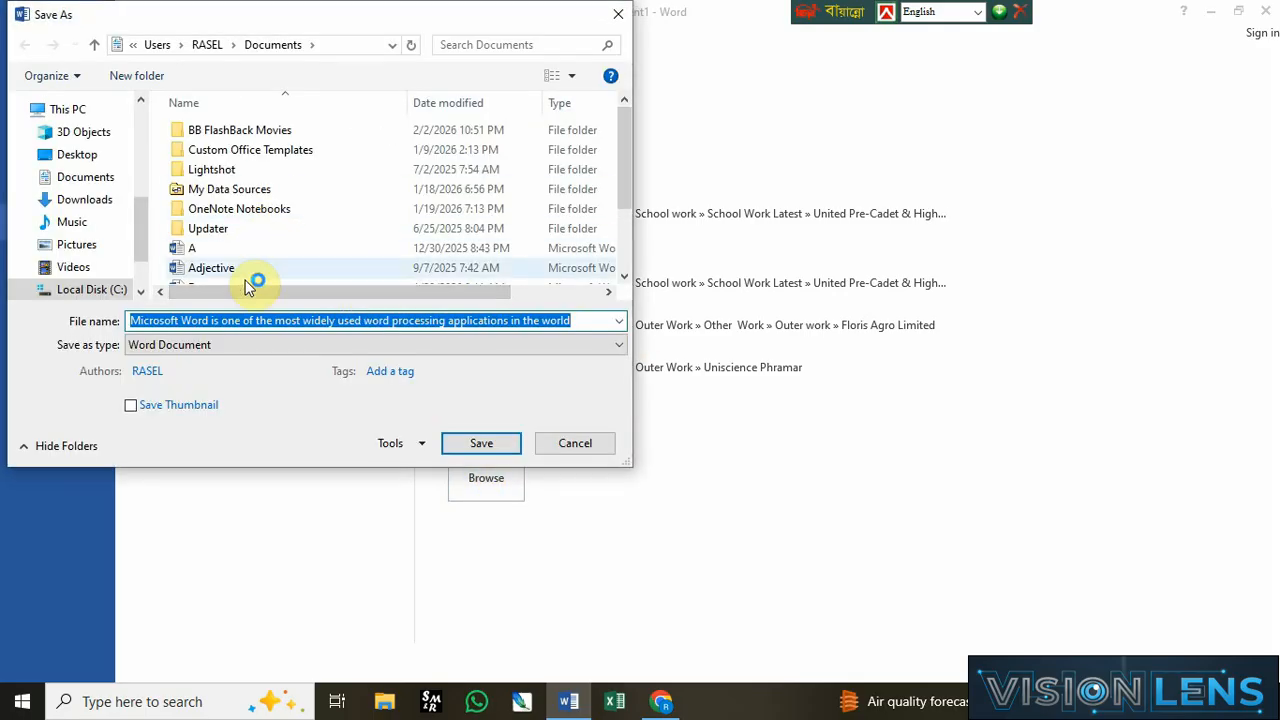
pyautogui.scroll(-1, 143, 287)
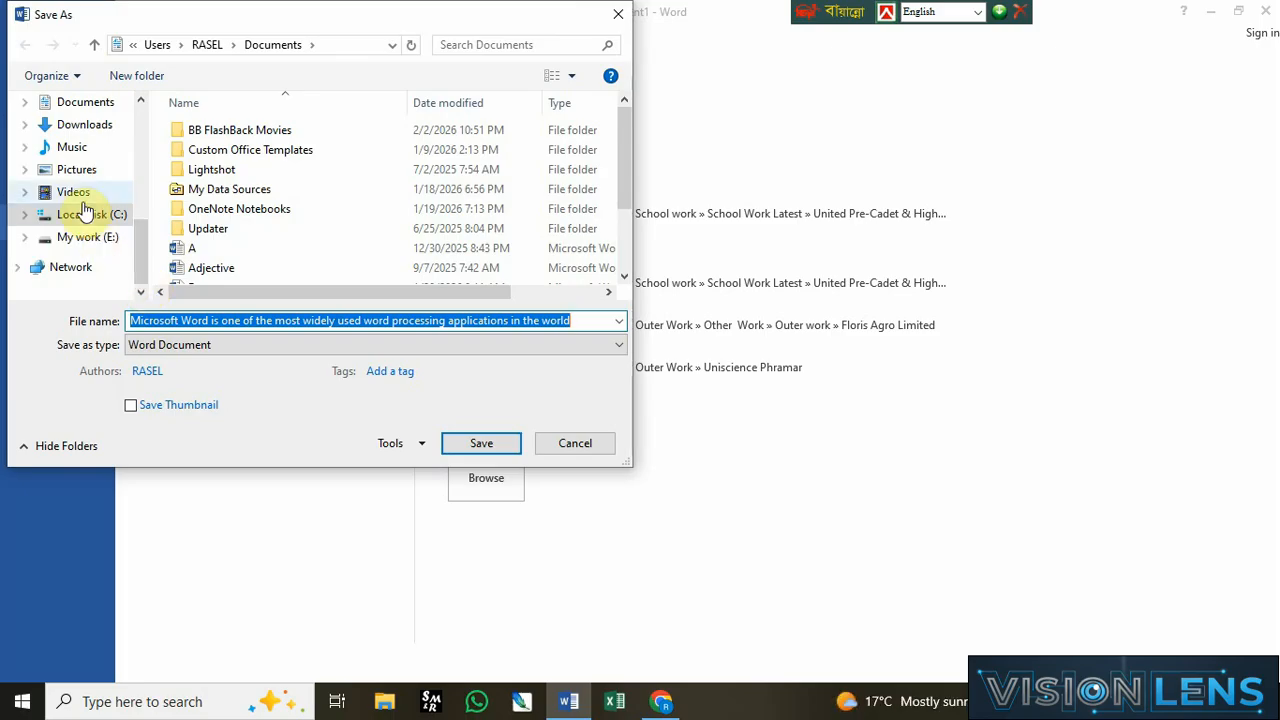
pyautogui.scroll(2, 137, 150)
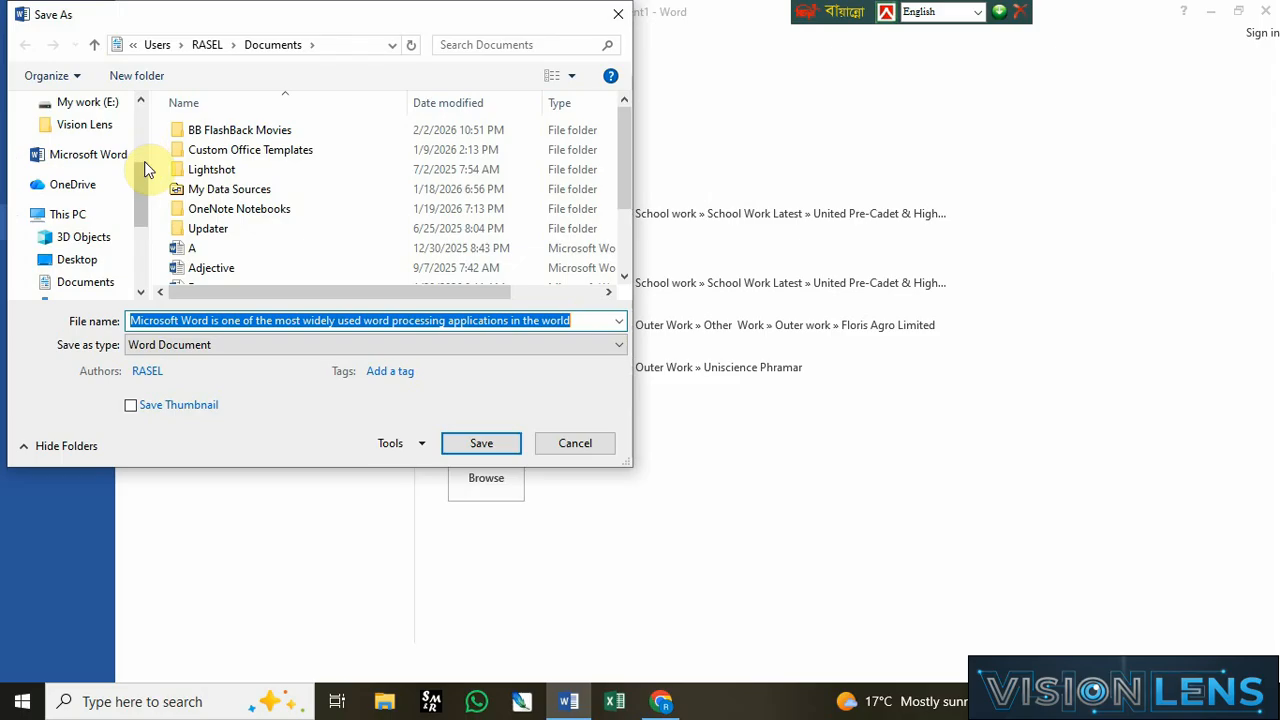
pyautogui.scroll(3, 143, 160)
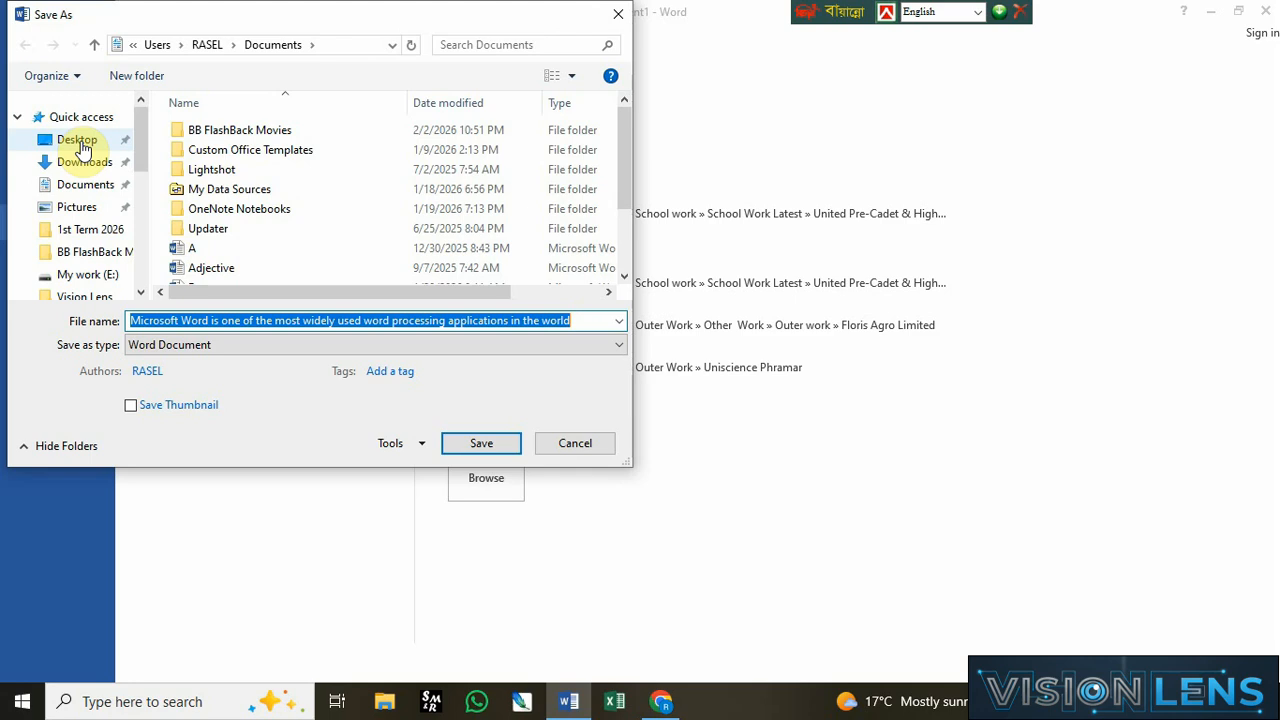
pyautogui.click(574, 446)
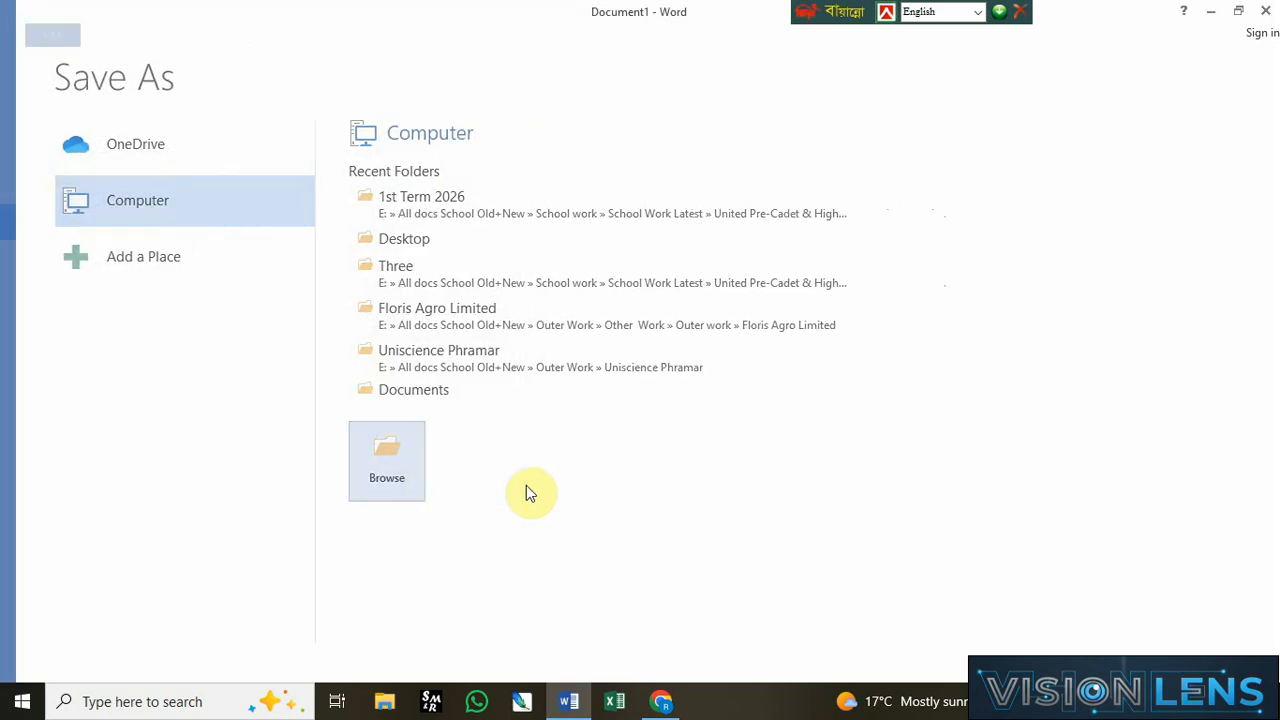
pyautogui.press('Escape')
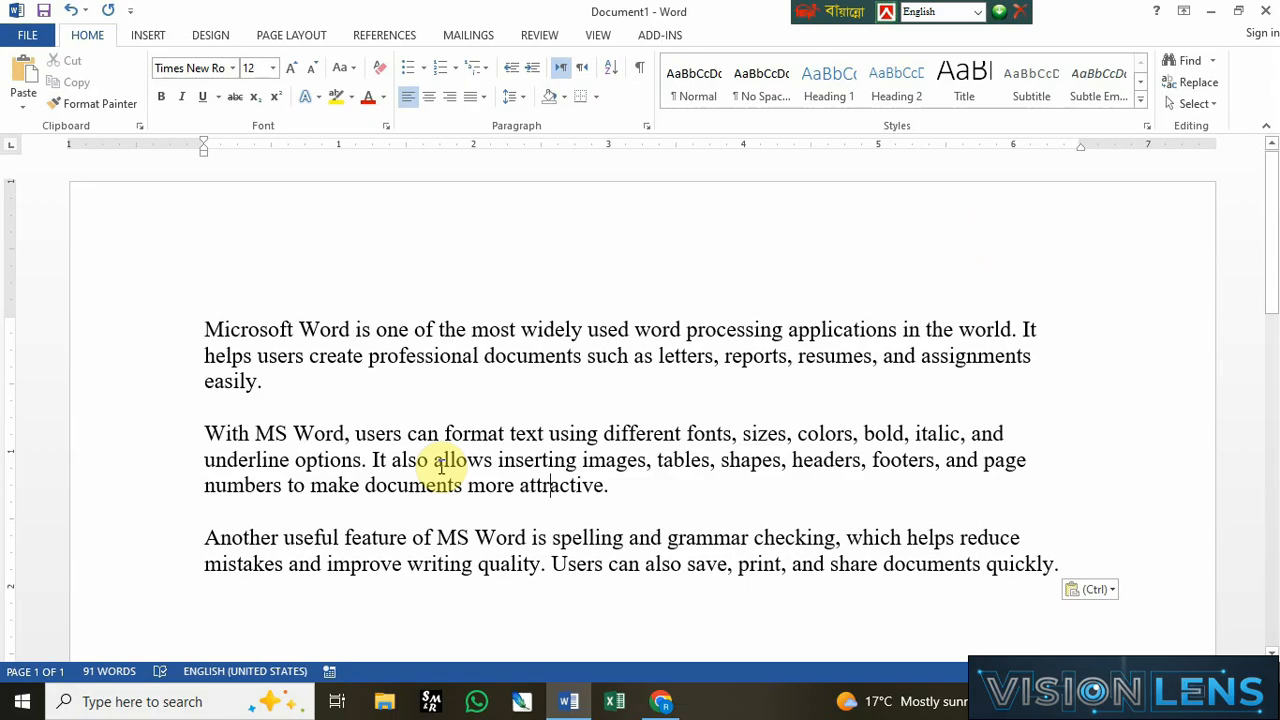
# Step: Save the document in the Documents folder with the file name Primary worka-1
pyautogui.hotkey('ctrl', 's')
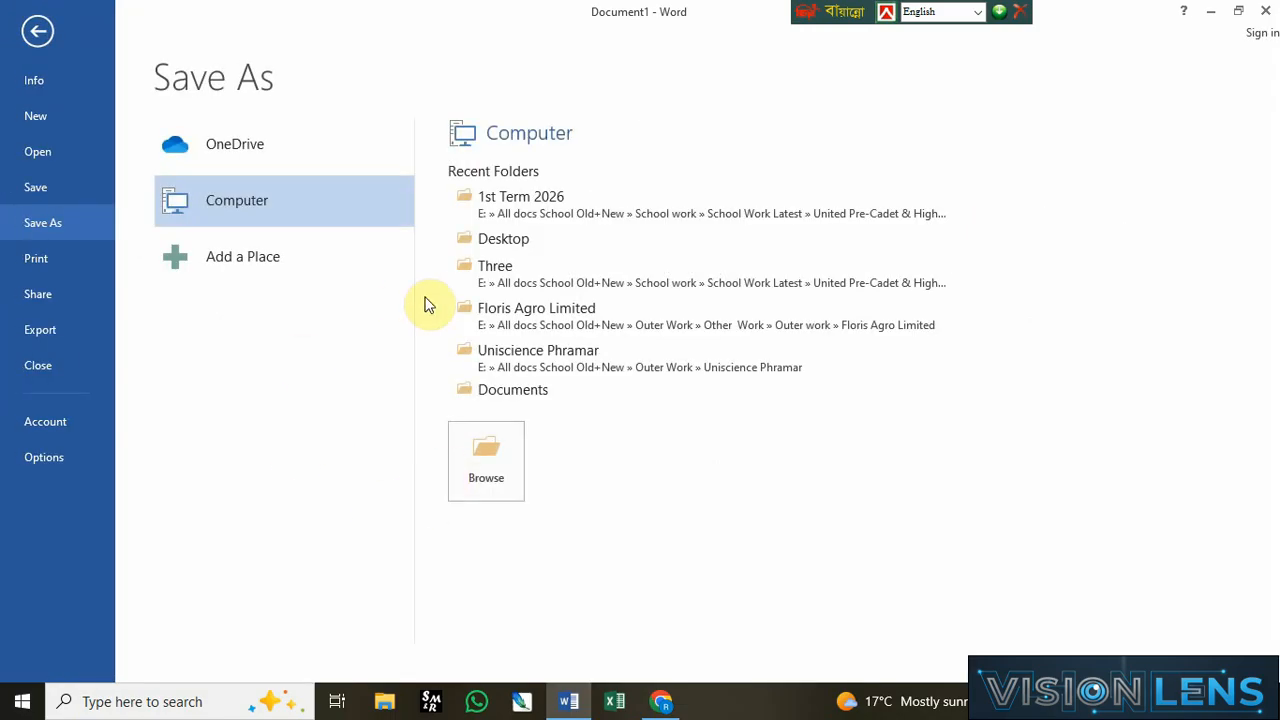
pyautogui.click(322, 268)
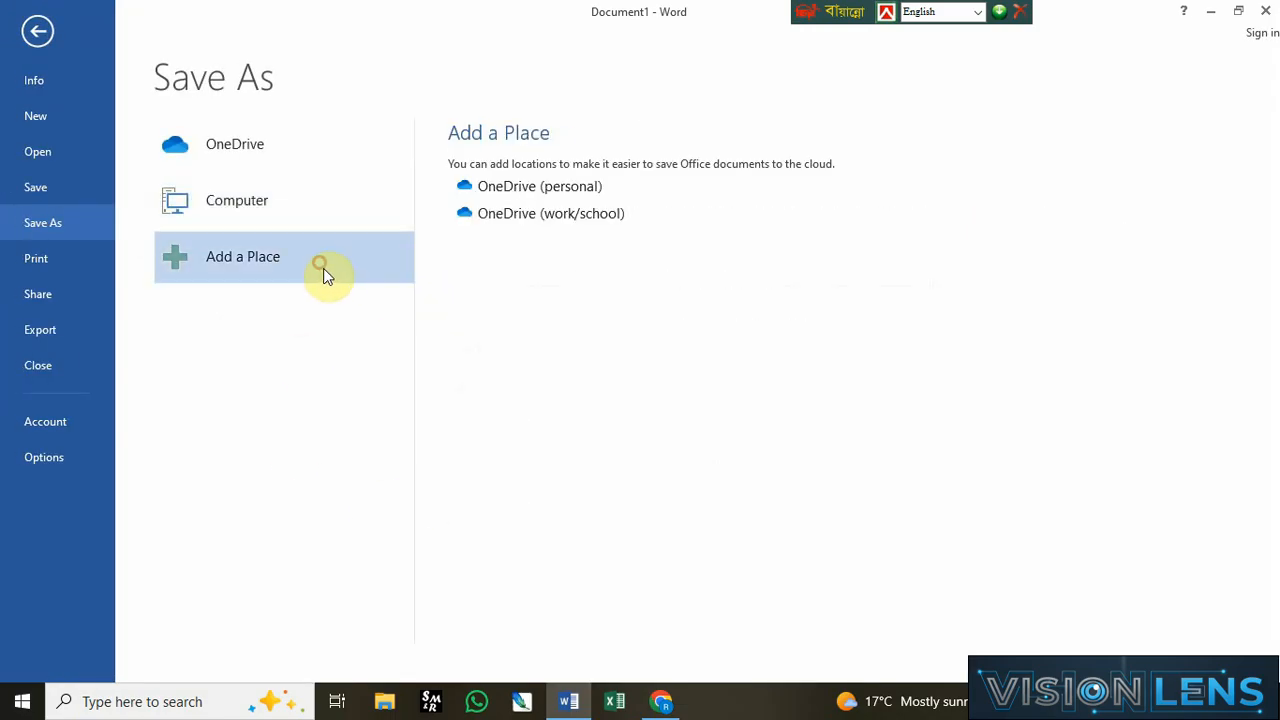
pyautogui.click(270, 208)
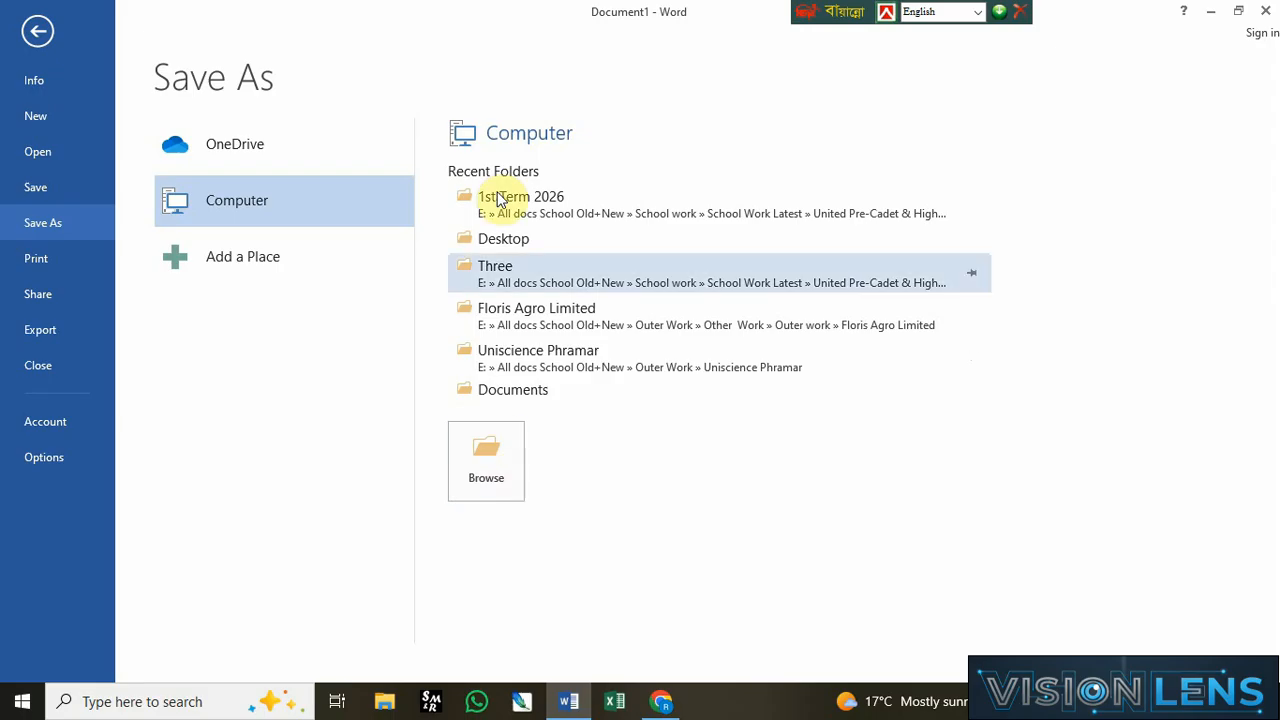
pyautogui.click(510, 466)
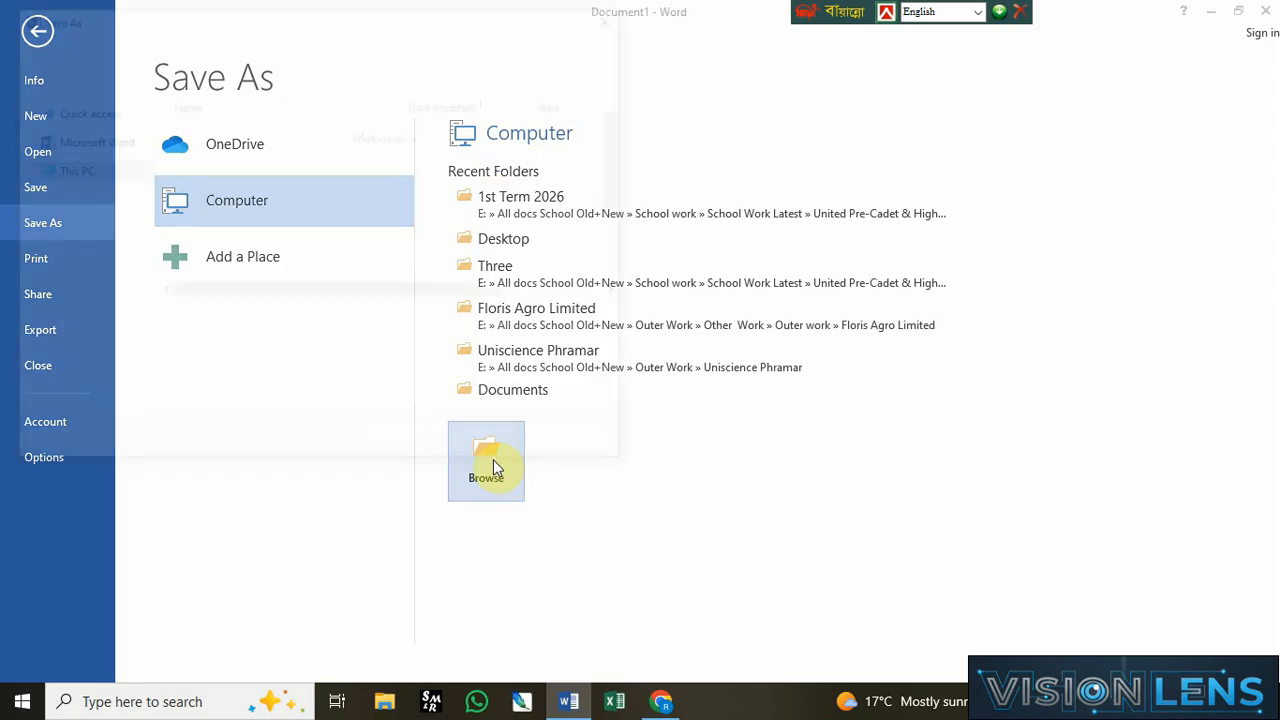
pyautogui.moveTo(139, 222); pyautogui.dragTo(137, 262)
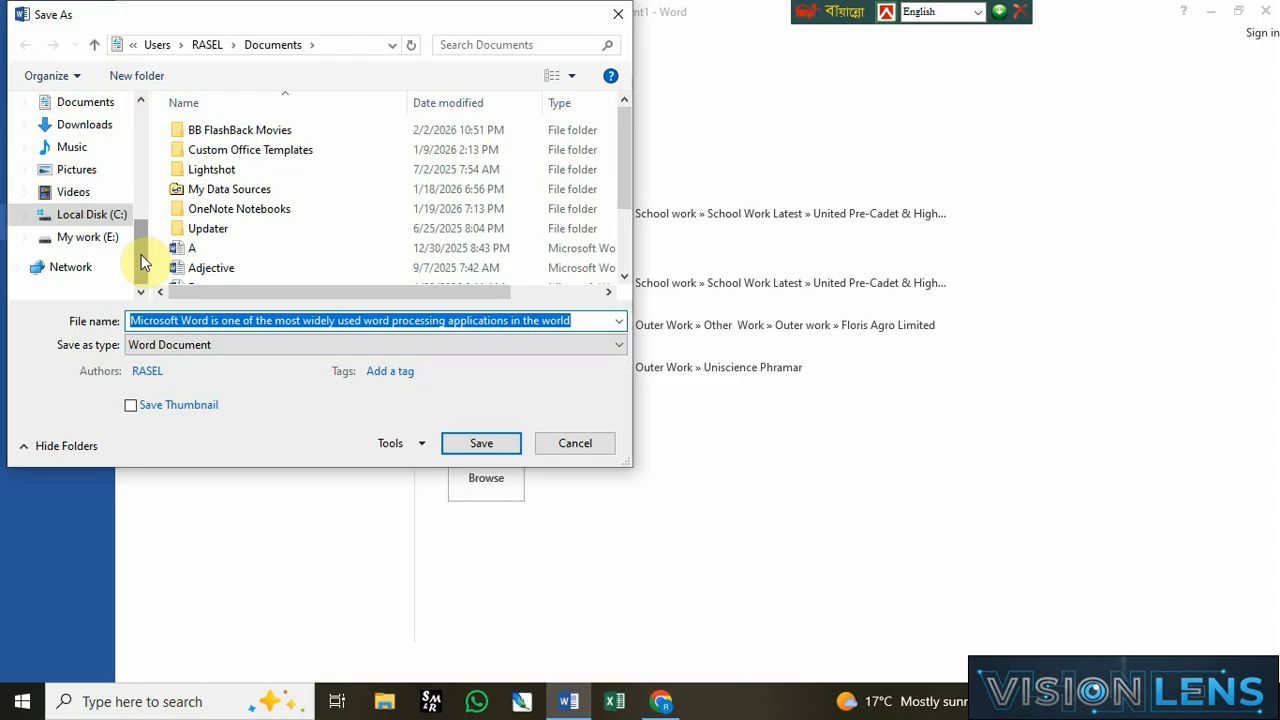
pyautogui.moveTo(140, 262); pyautogui.dragTo(140, 234)
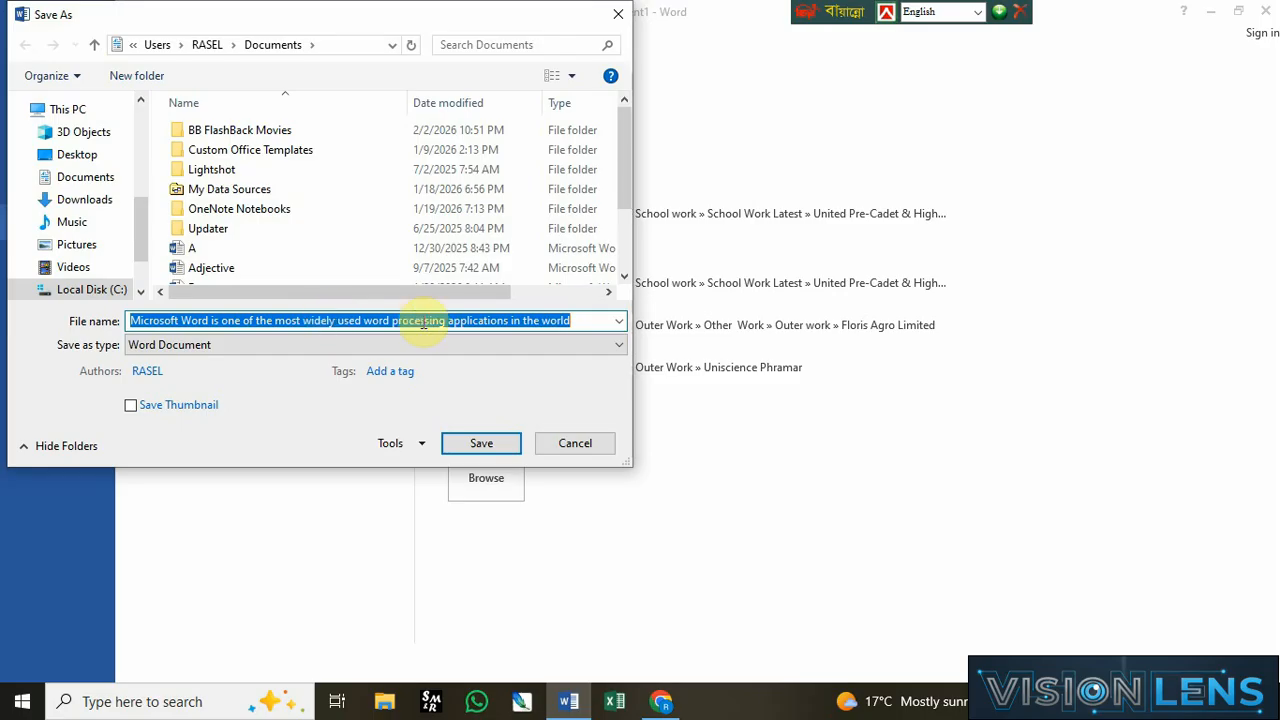
pyautogui.click(593, 322)
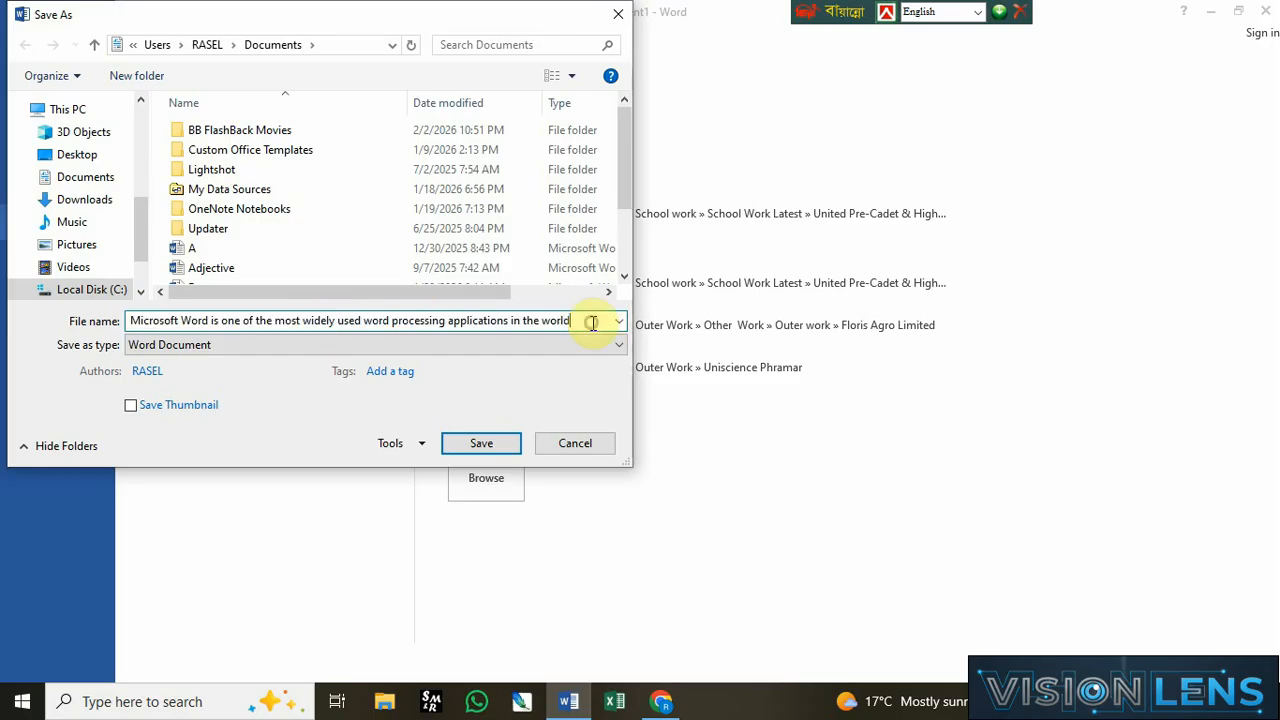
pyautogui.moveTo(566, 320); pyautogui.dragTo(115, 321)
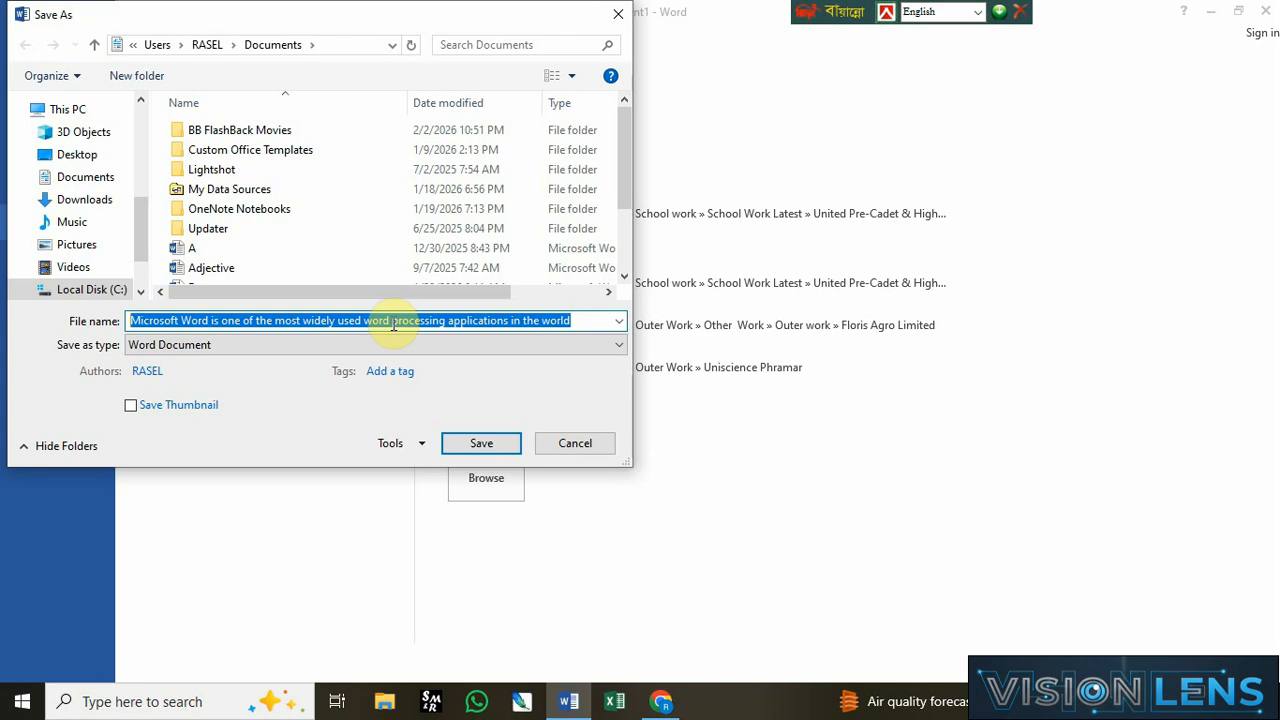
pyautogui.press('BackSpace')
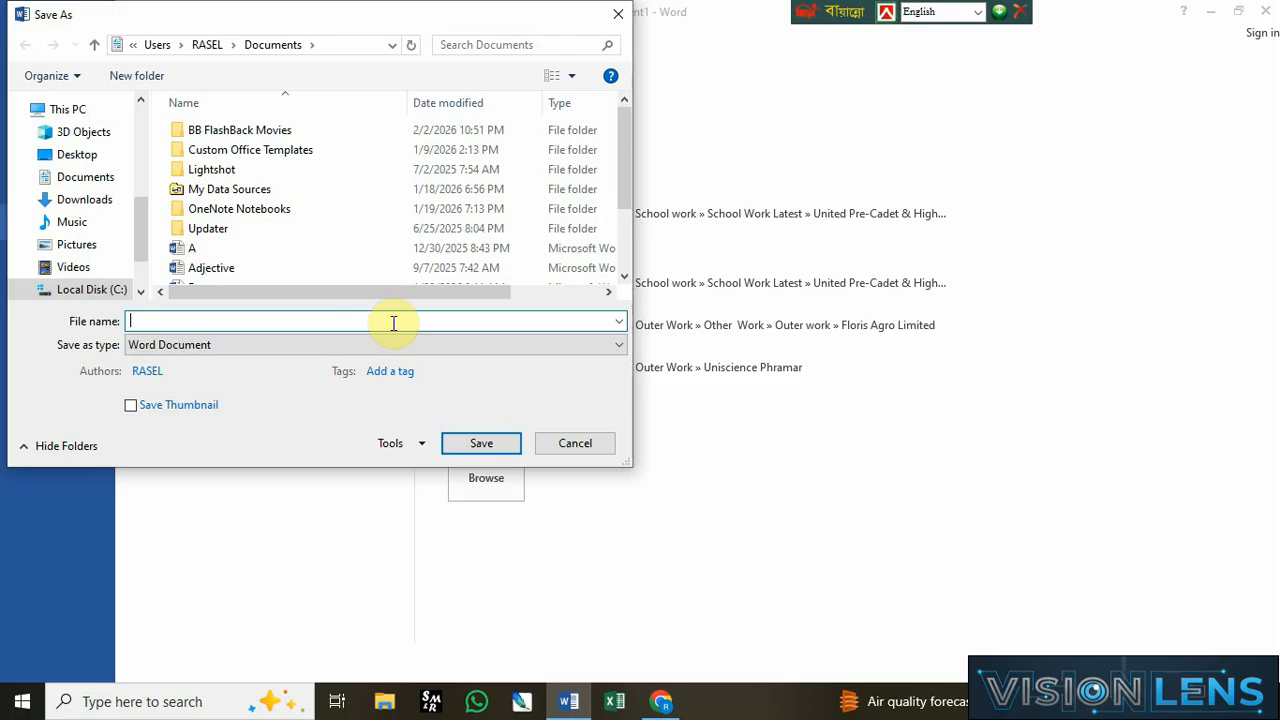
pyautogui.write('Primary worka-1')
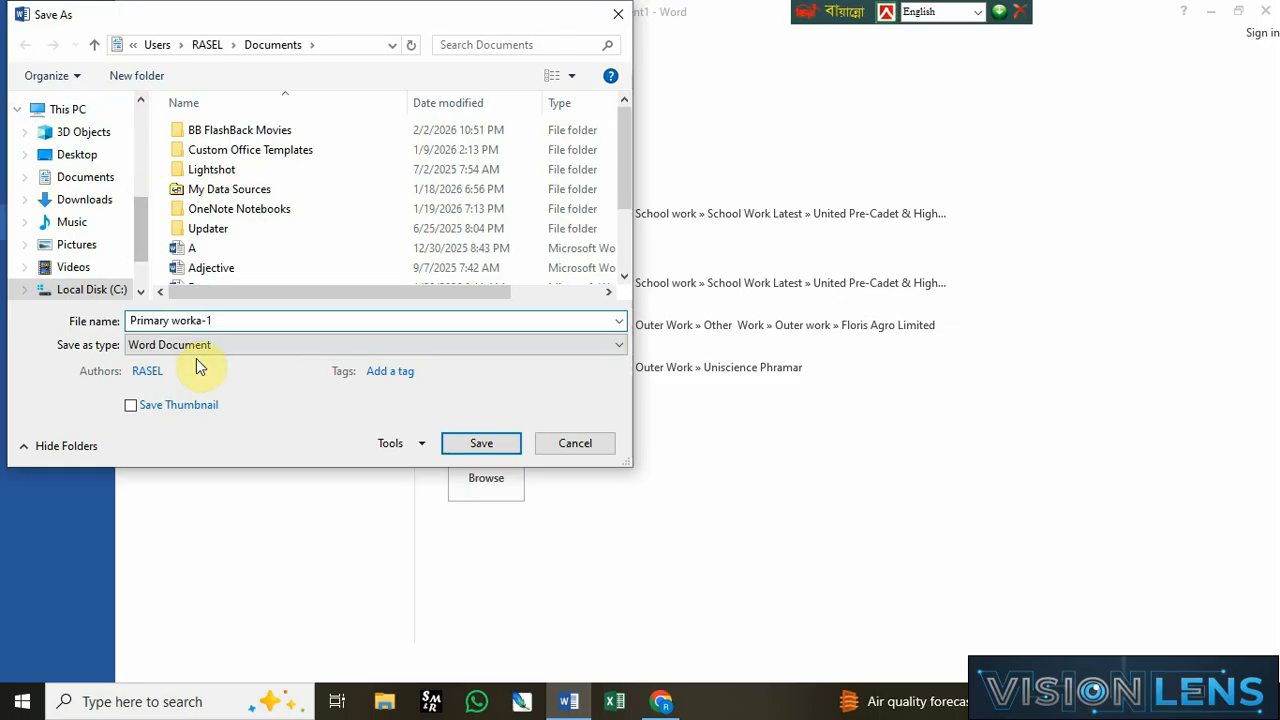
pyautogui.moveTo(137, 200); pyautogui.dragTo(130, 285)
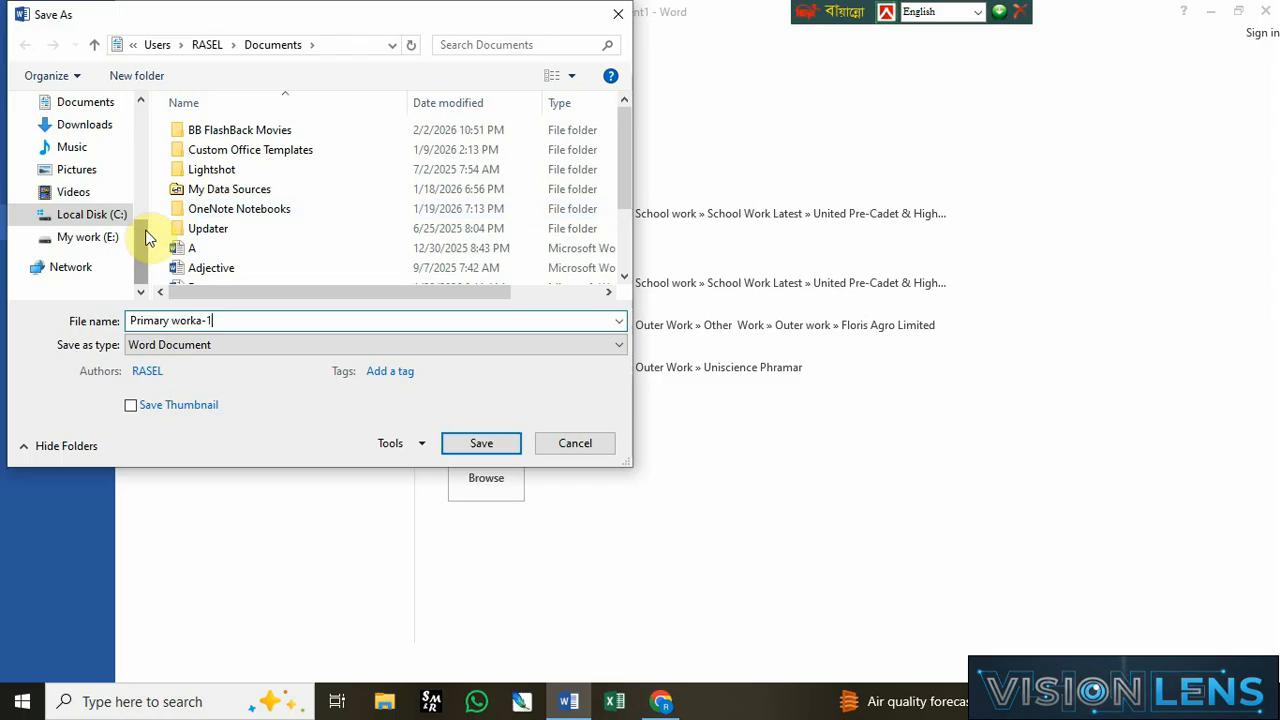
pyautogui.moveTo(147, 237); pyautogui.dragTo(147, 106)
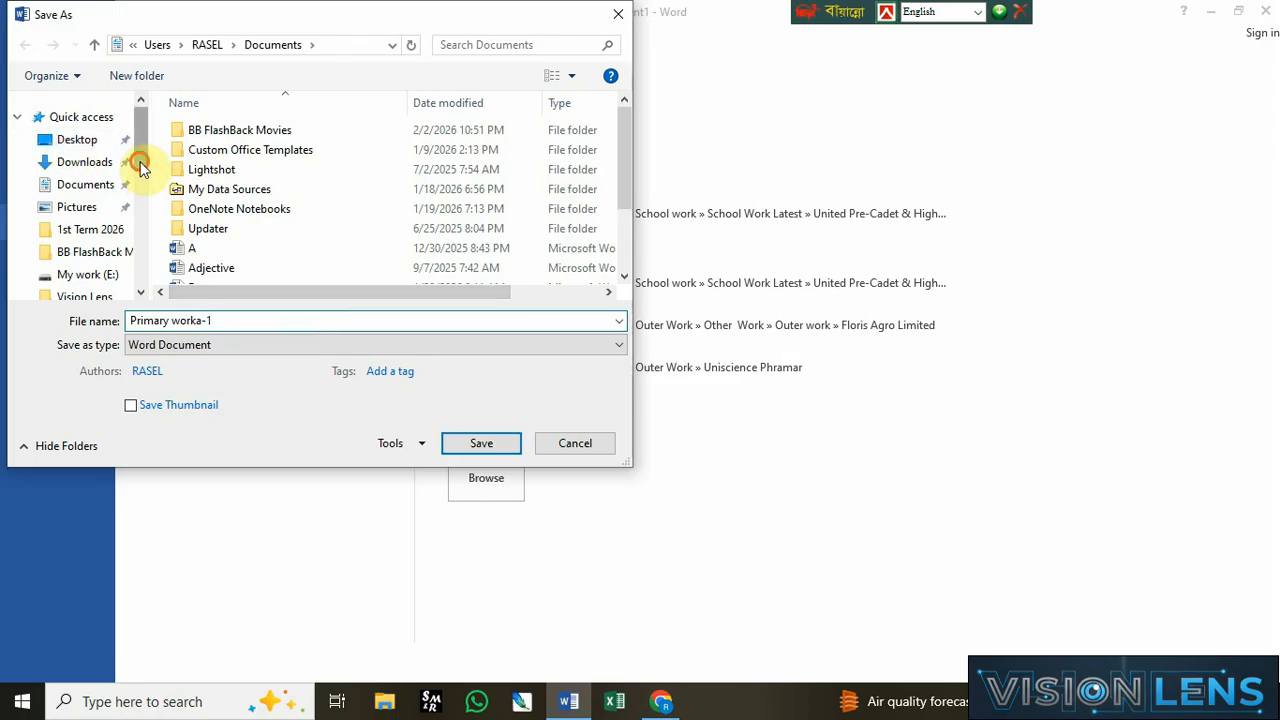
pyautogui.moveTo(140, 165); pyautogui.dragTo(138, 289)
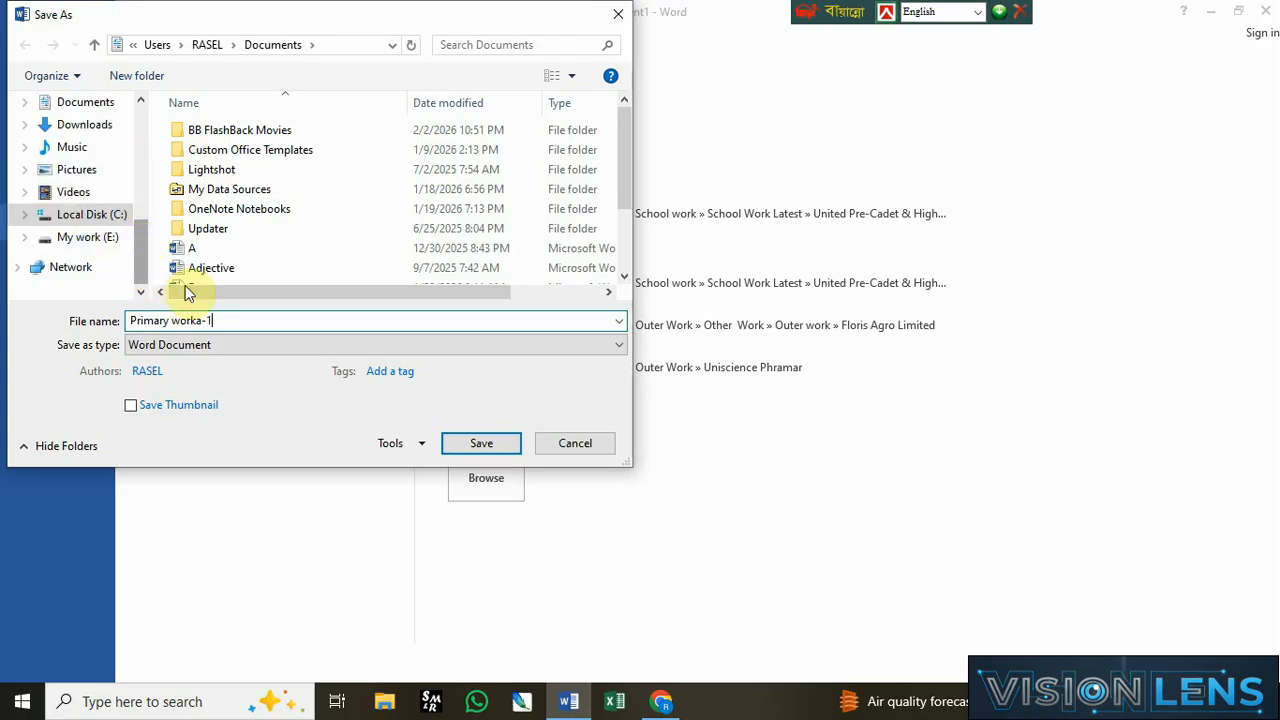
pyautogui.click(479, 444)
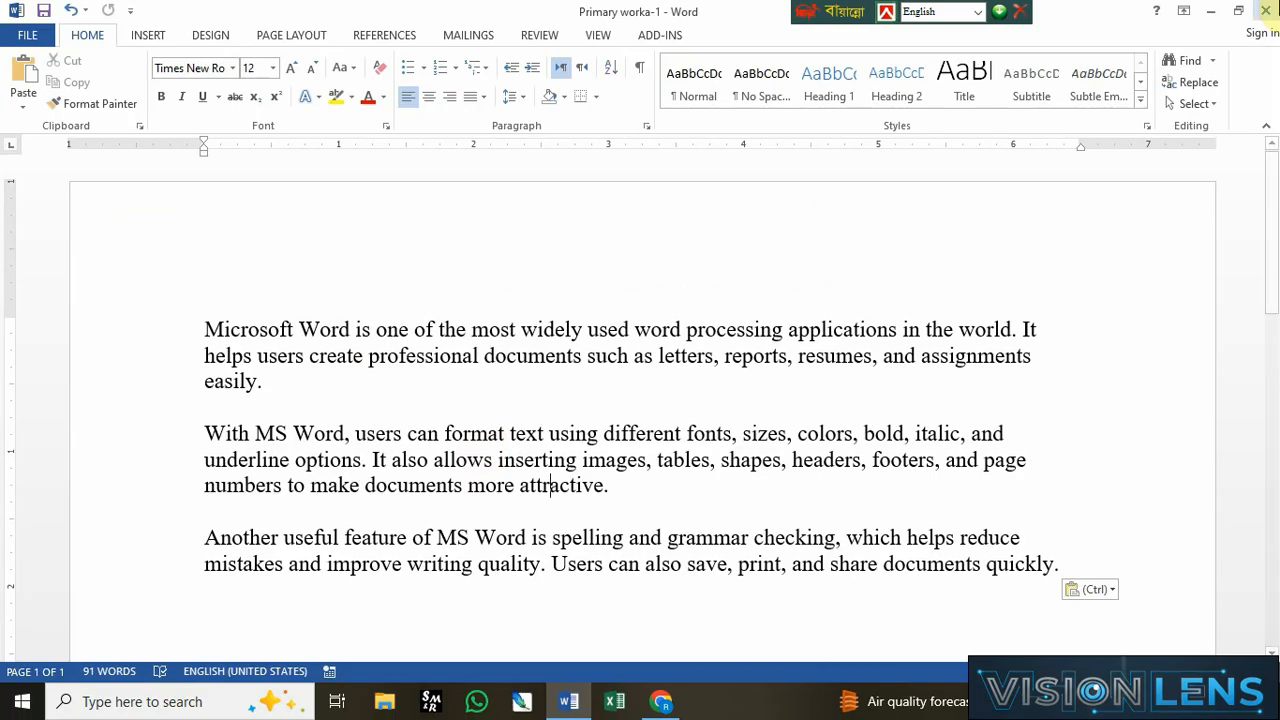
# Step: Close Word and browse to the Documents folder in File Explorer
pyautogui.click(1265, 10)
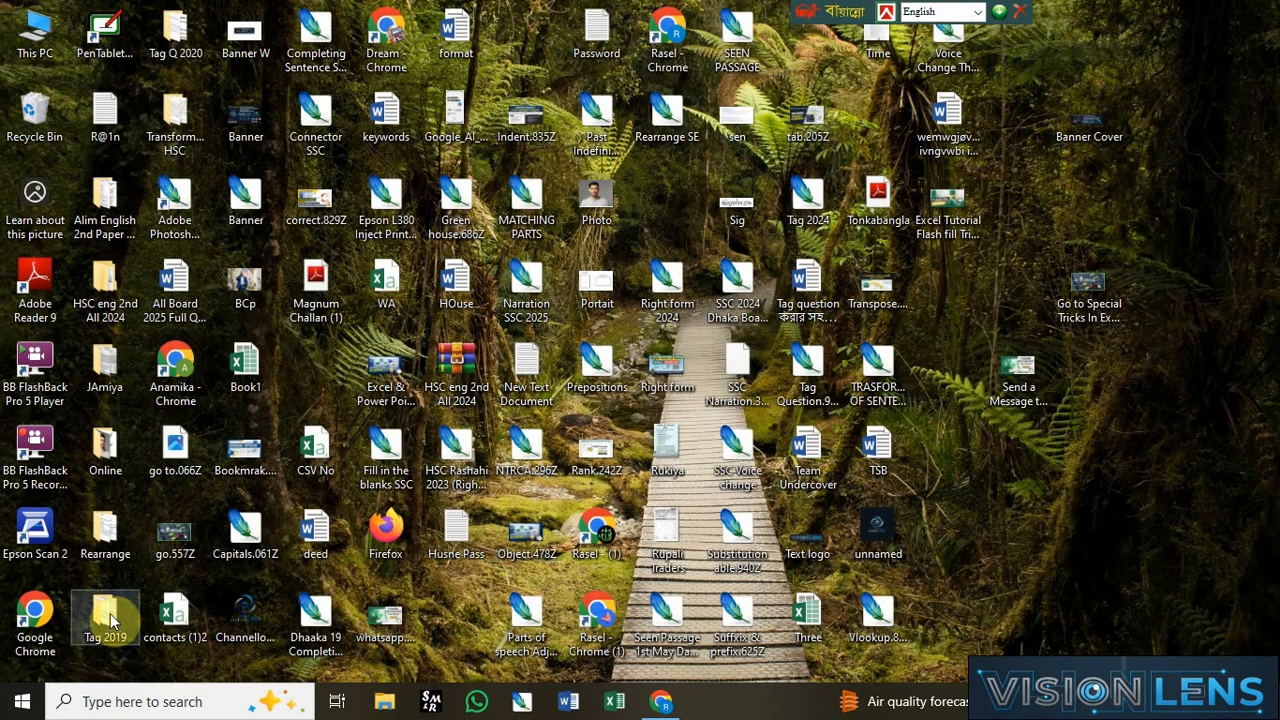
pyautogui.doubleClick(55, 48)
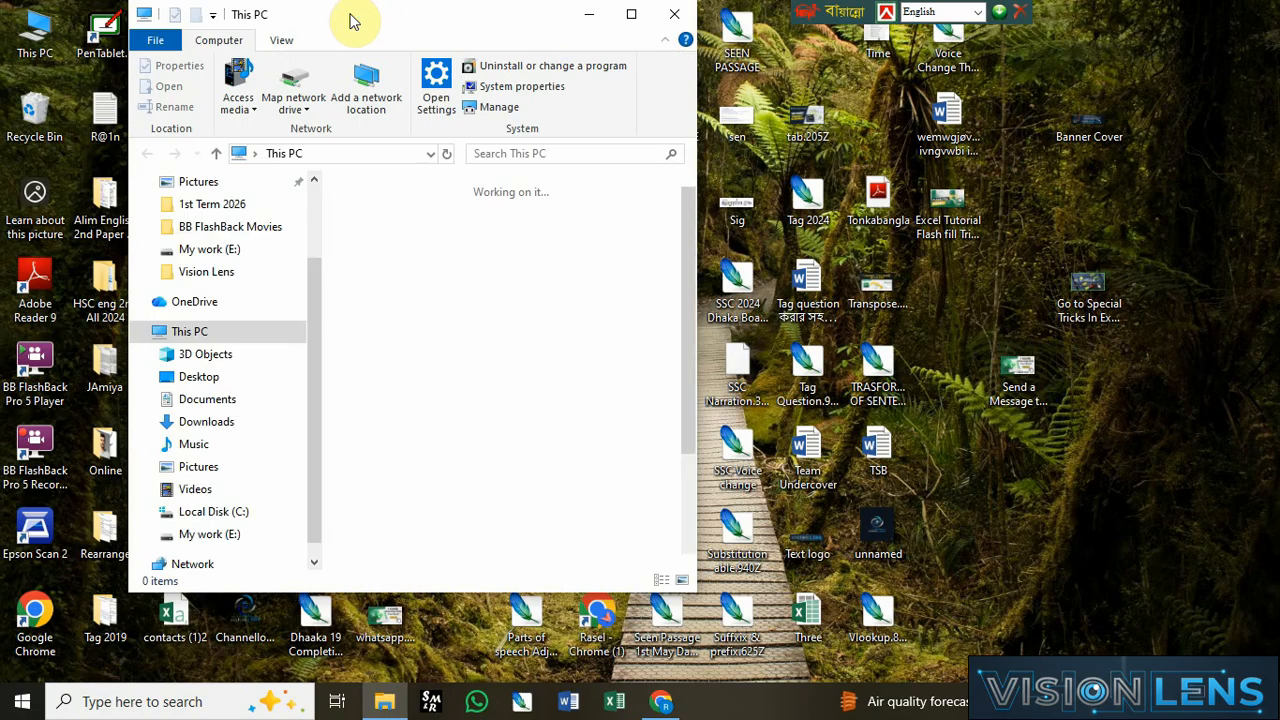
pyautogui.doubleClick(350, 12)
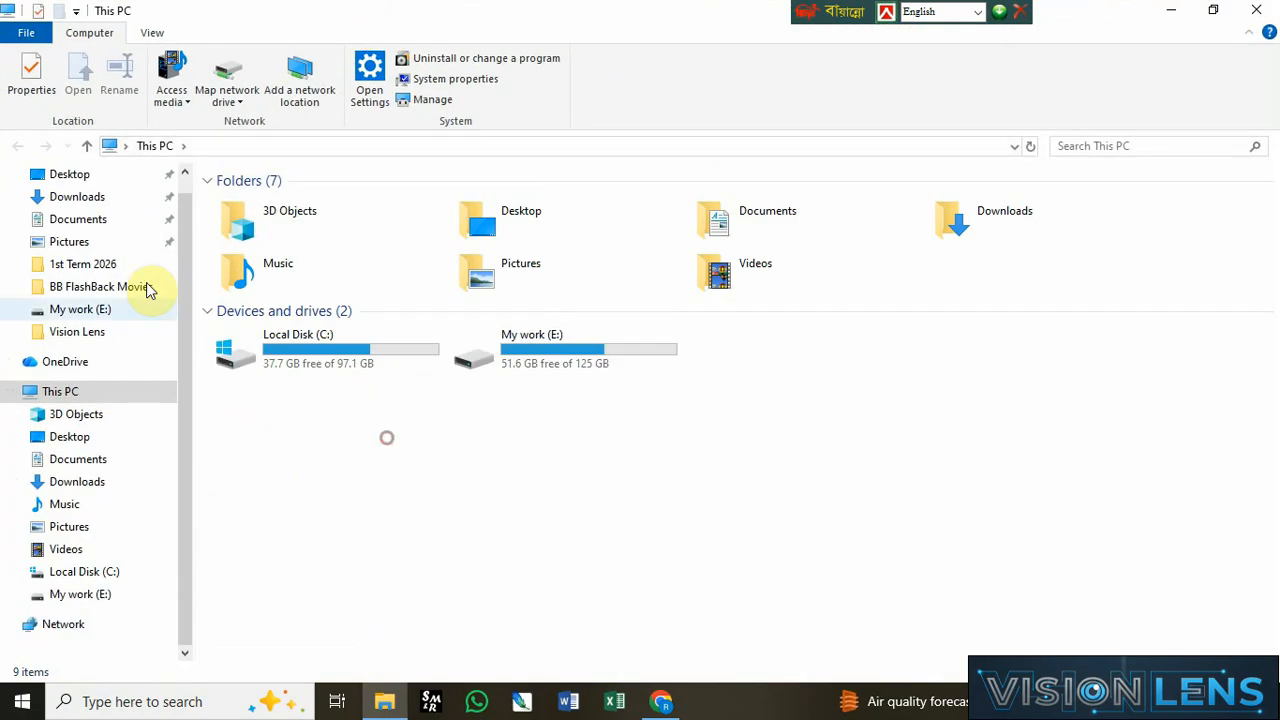
pyautogui.click(89, 224)
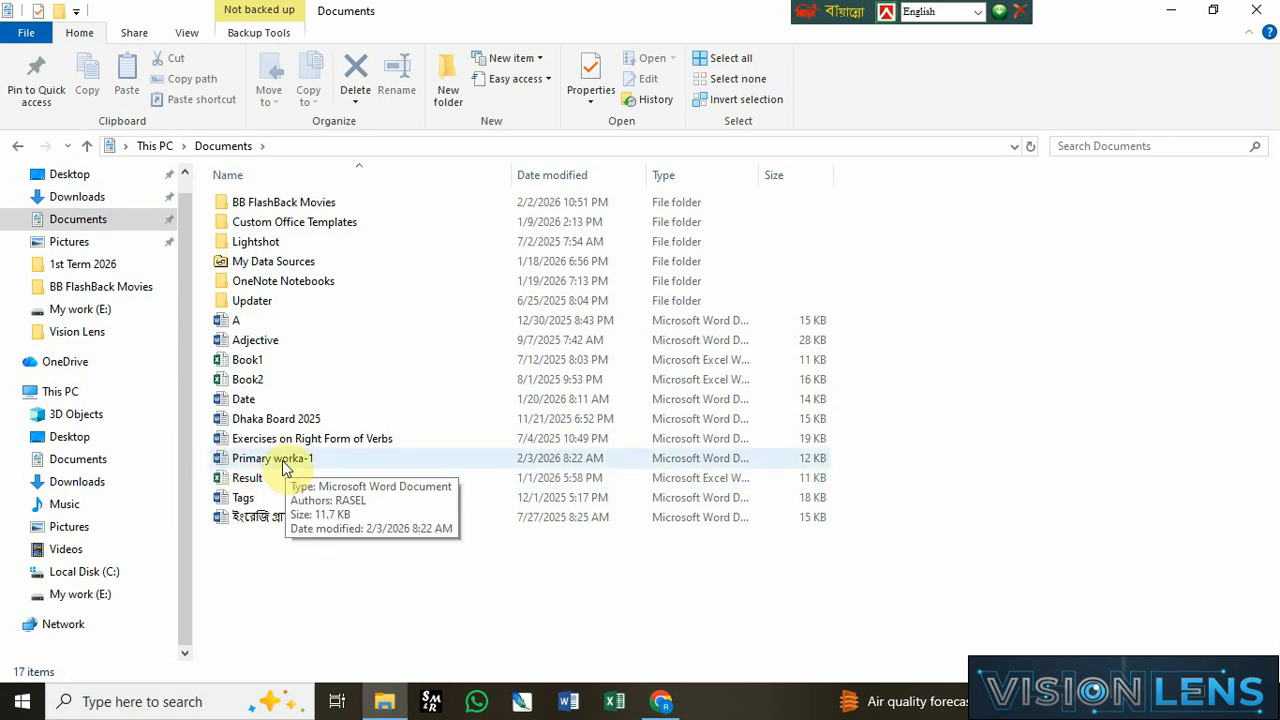
# Step: Capture a screenshot of the Primary worka-1 file entry and copy it to the clipboard
pyautogui.press('Print')
pyautogui.moveTo(207, 442); pyautogui.dragTo(400, 474)
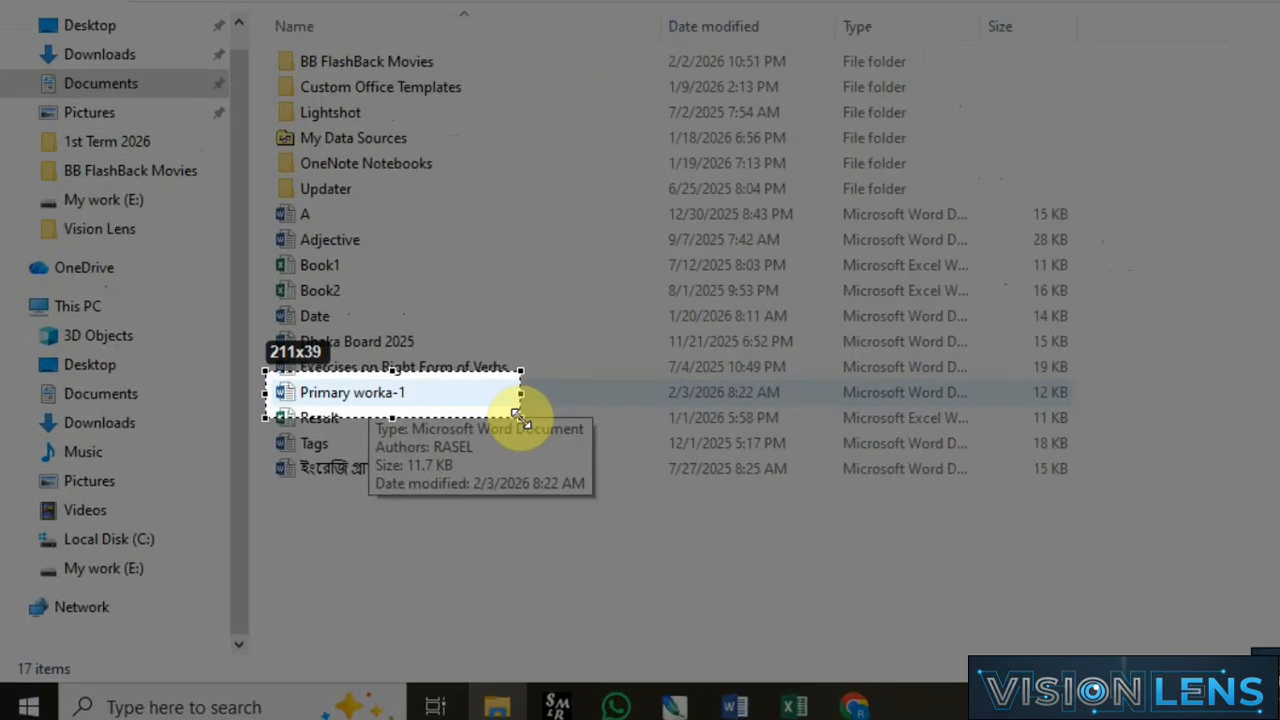
pyautogui.moveTo(519, 414); pyautogui.dragTo(519, 414)
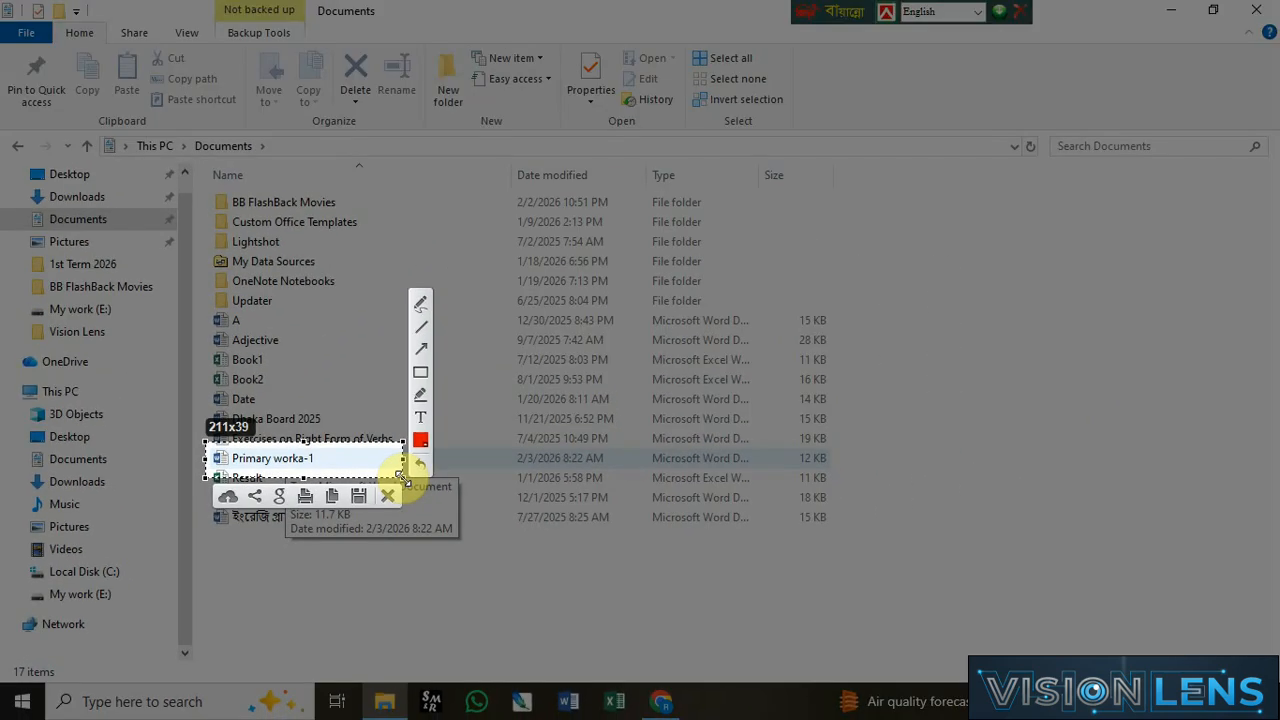
pyautogui.hotkey('ctrl', 'c')
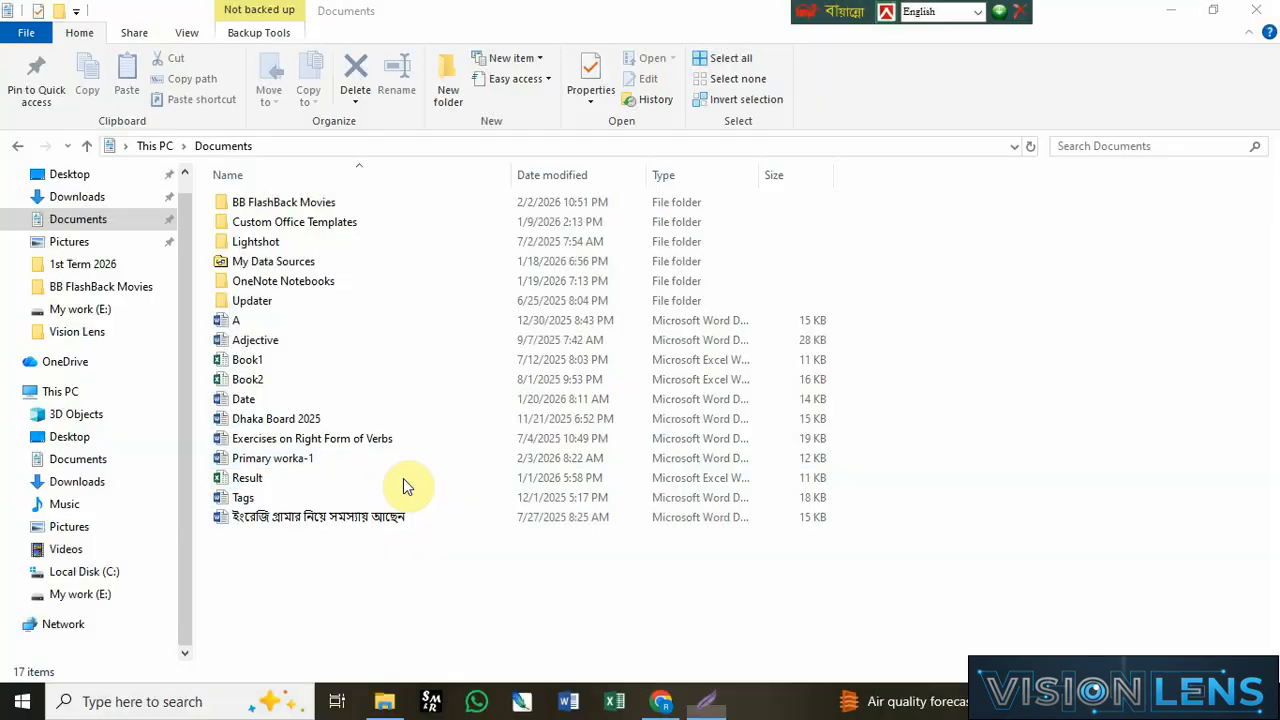
# Step: Reopen Primary worka-1 from the Documents folder to check its contents, then close it
pyautogui.doubleClick(286, 461)
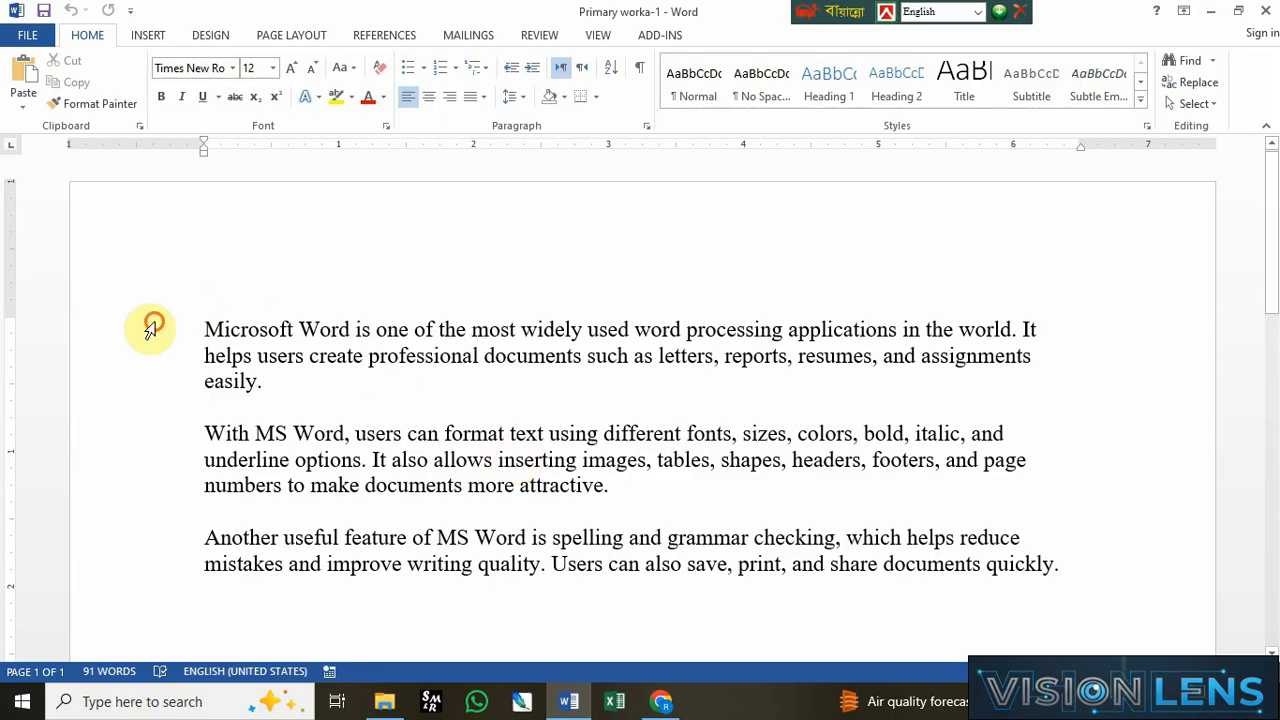
pyautogui.moveTo(150, 329); pyautogui.dragTo(191, 545)
pyautogui.click(465, 410)
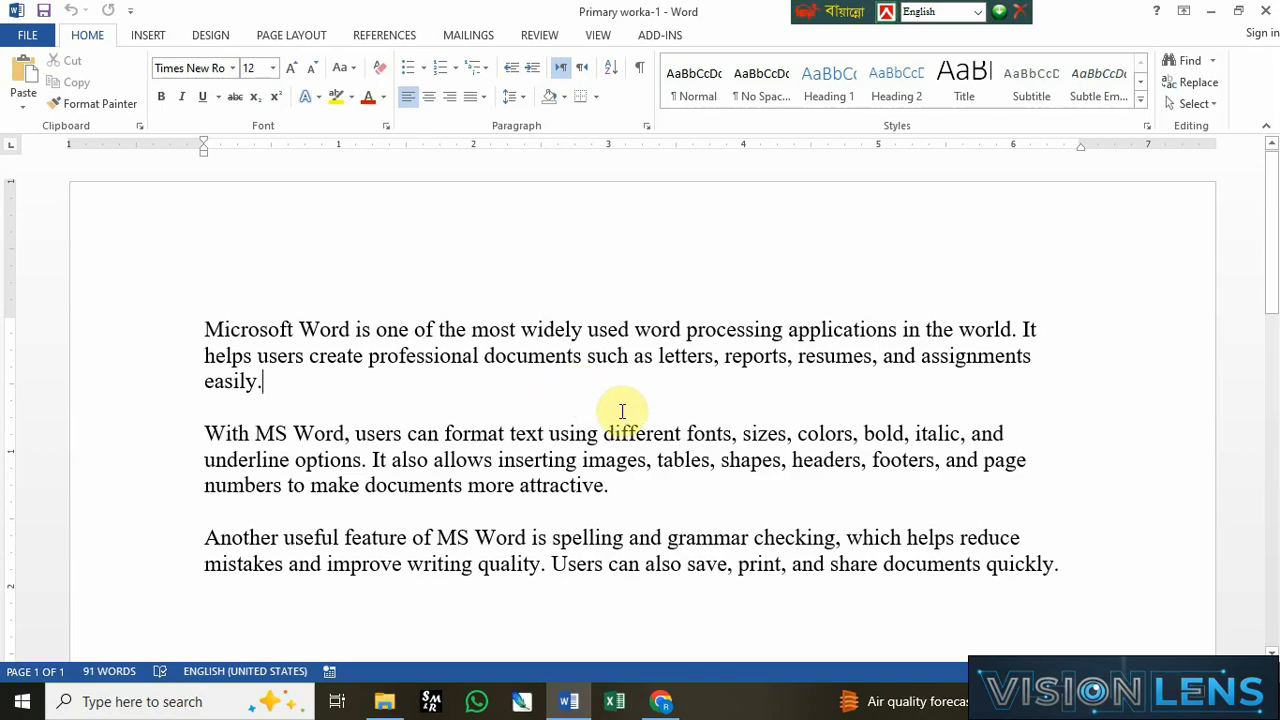
pyautogui.click(1266, 11)
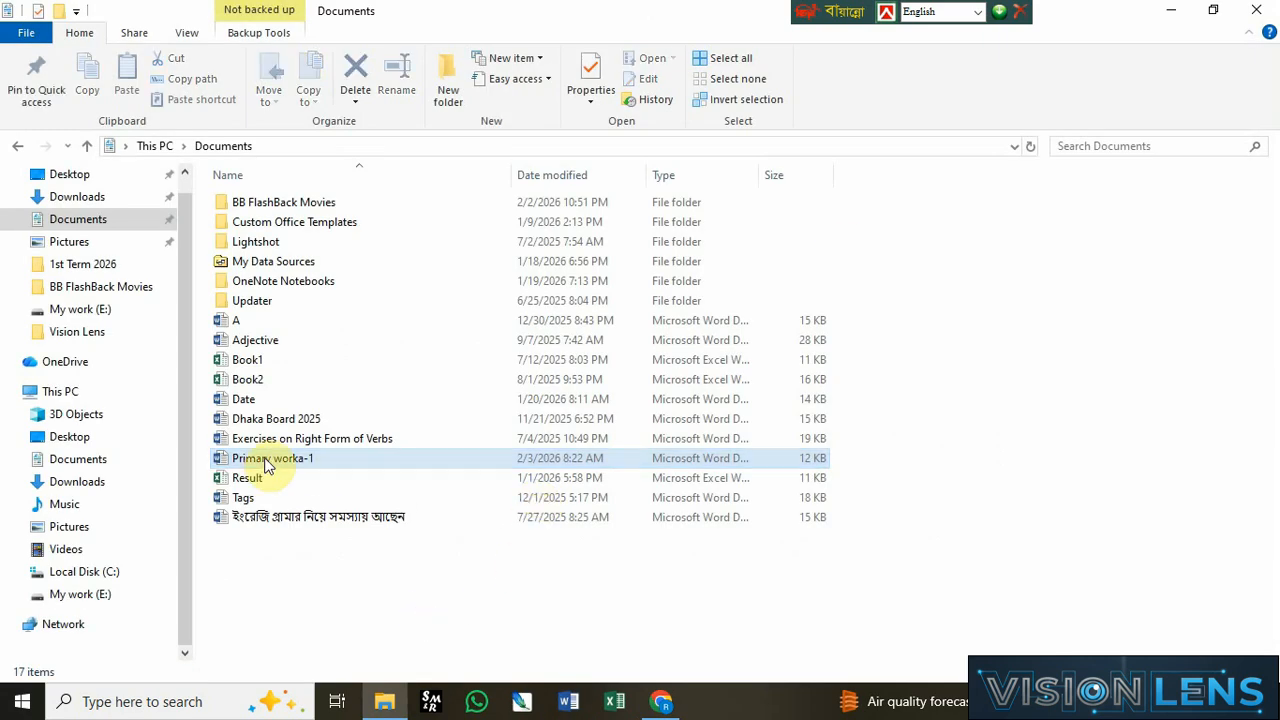
# Step: Copy the Primary worka-1 file from the Documents folder and paste it onto the desktop
pyautogui.doubleClick(248, 463)
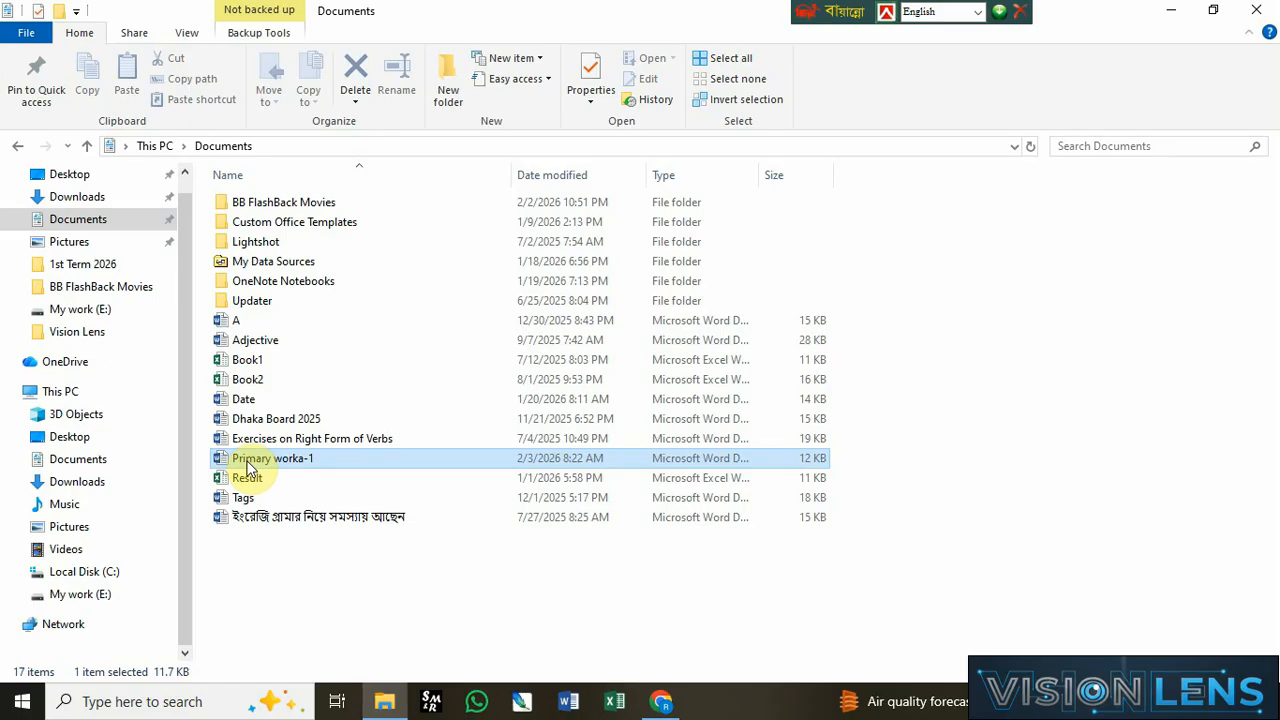
pyautogui.doubleClick(251, 458)
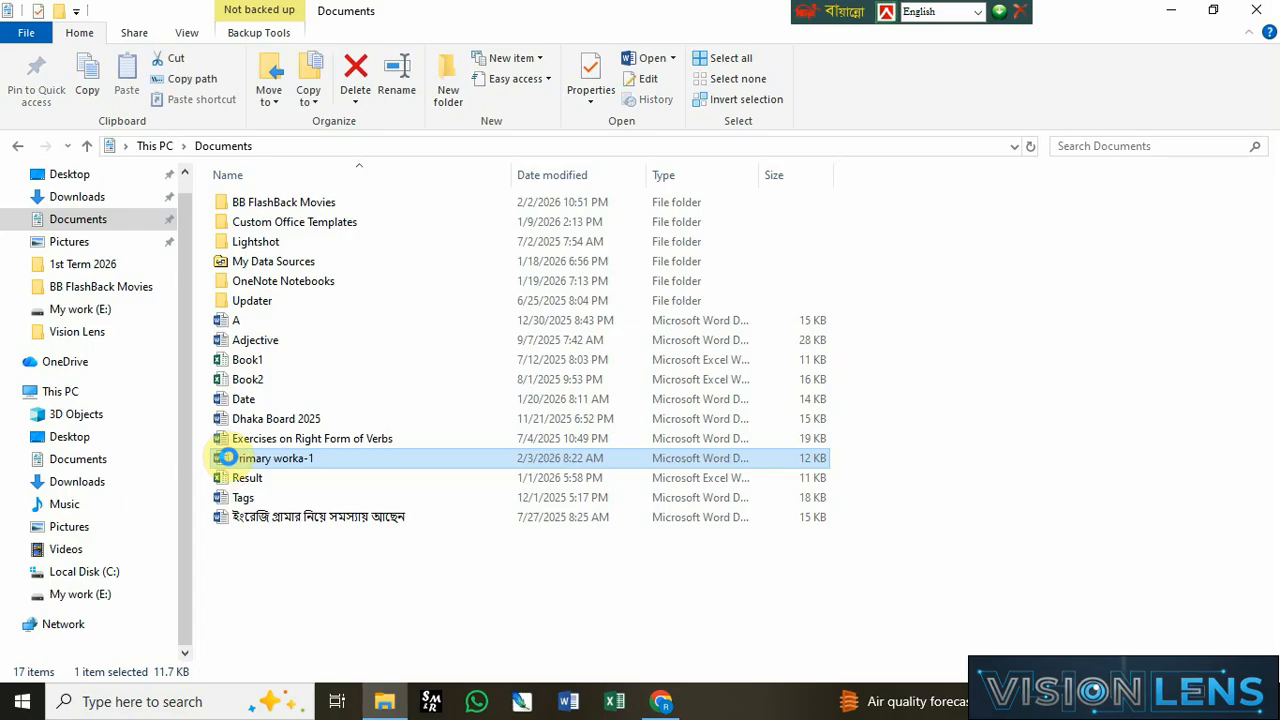
pyautogui.rightClick(230, 464)
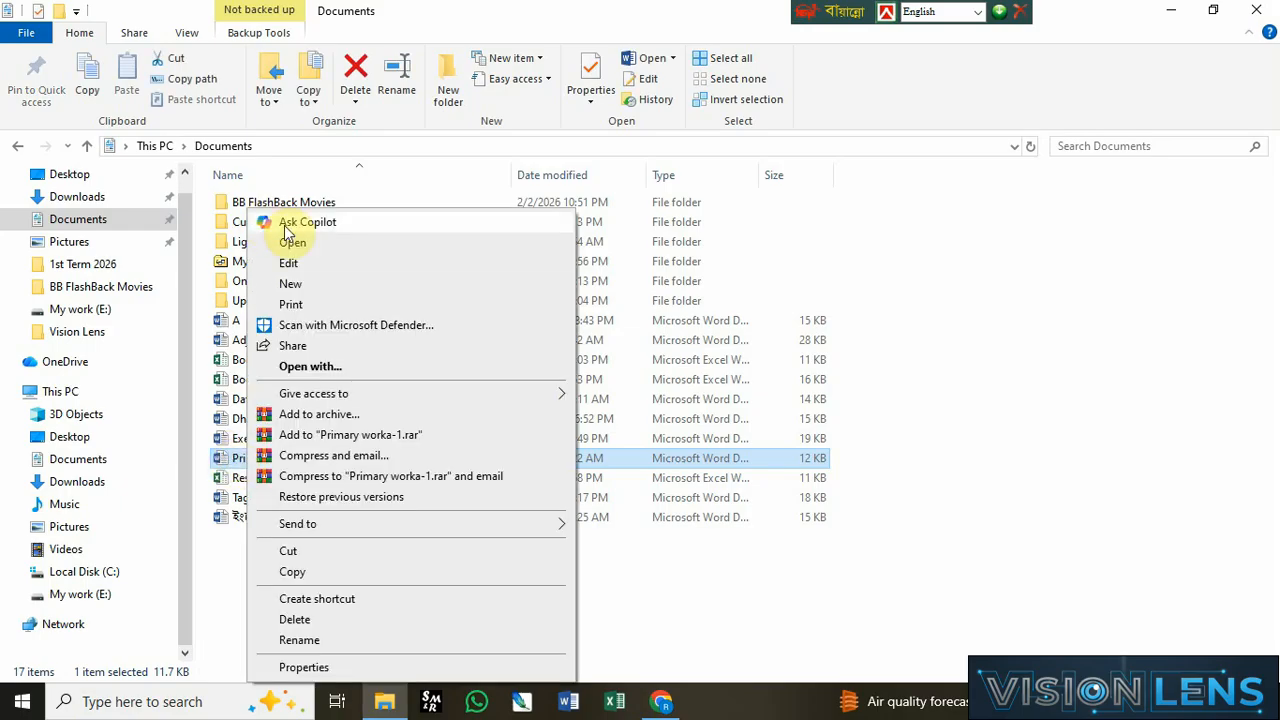
pyautogui.click(301, 574)
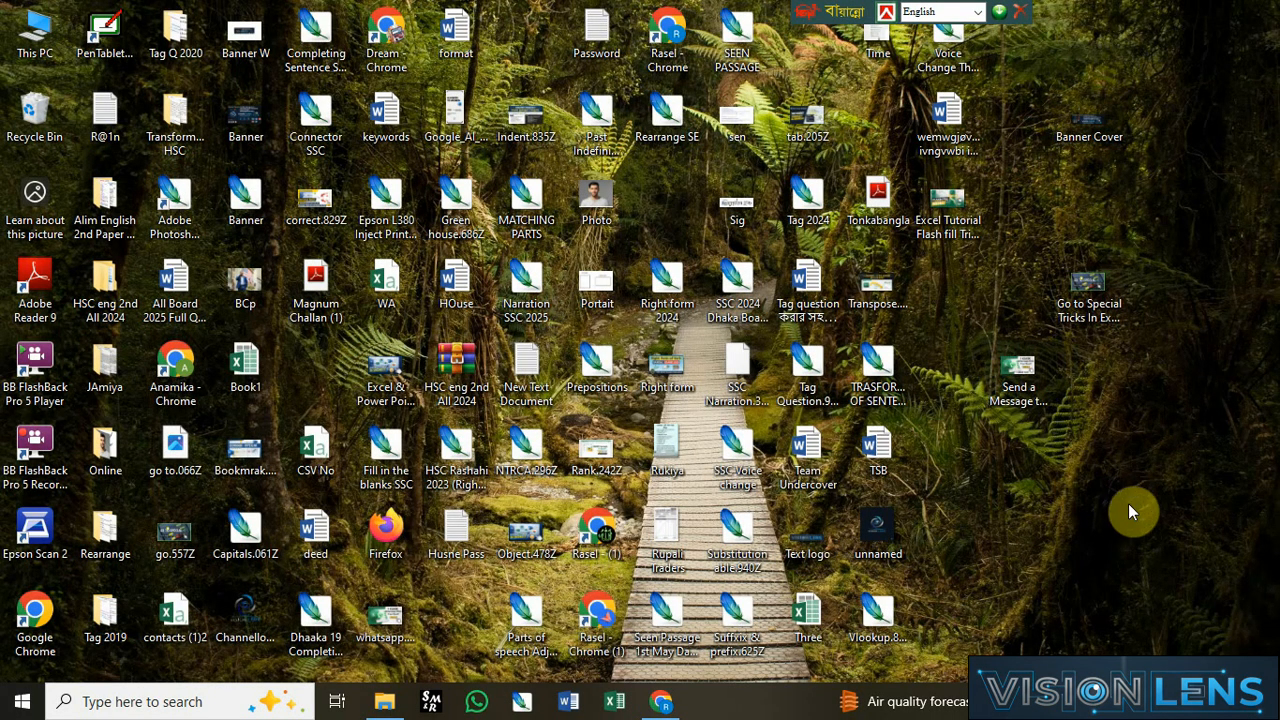
pyautogui.rightClick(1135, 462)
pyautogui.click(1114, 303)
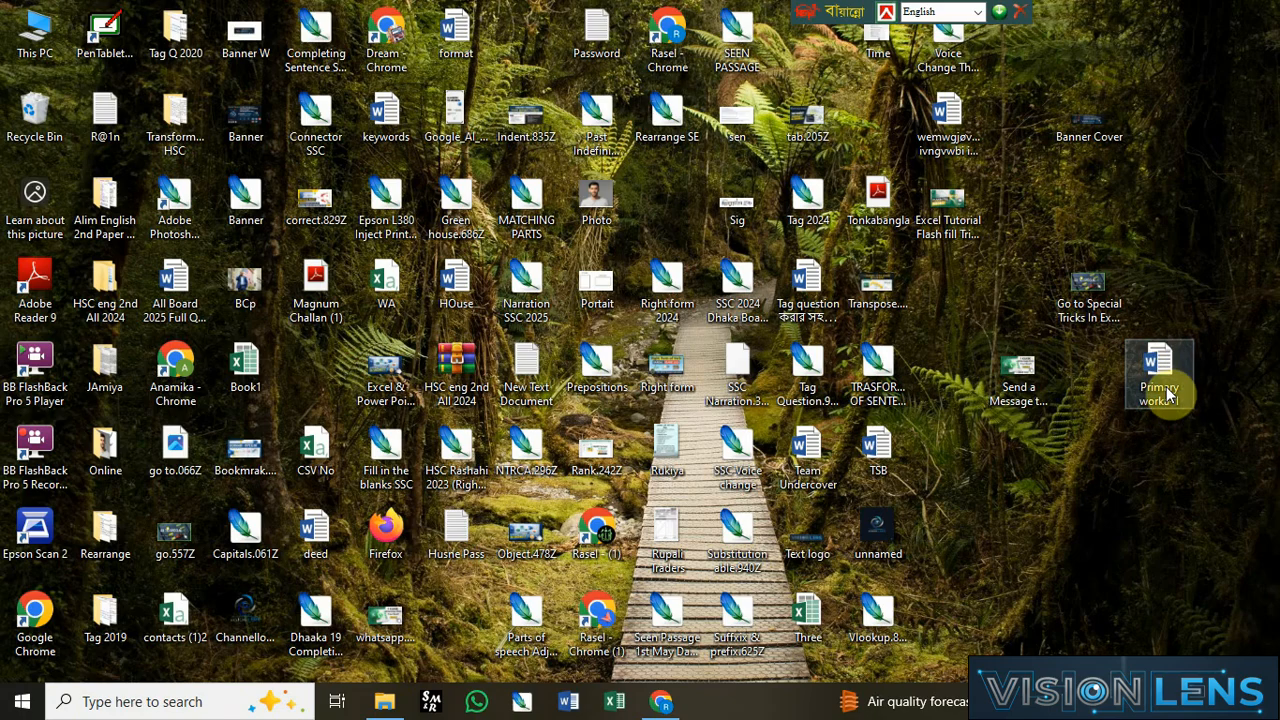
# Step: Open the desktop copy of Primary worka-1 in Word
pyautogui.click(1165, 391)
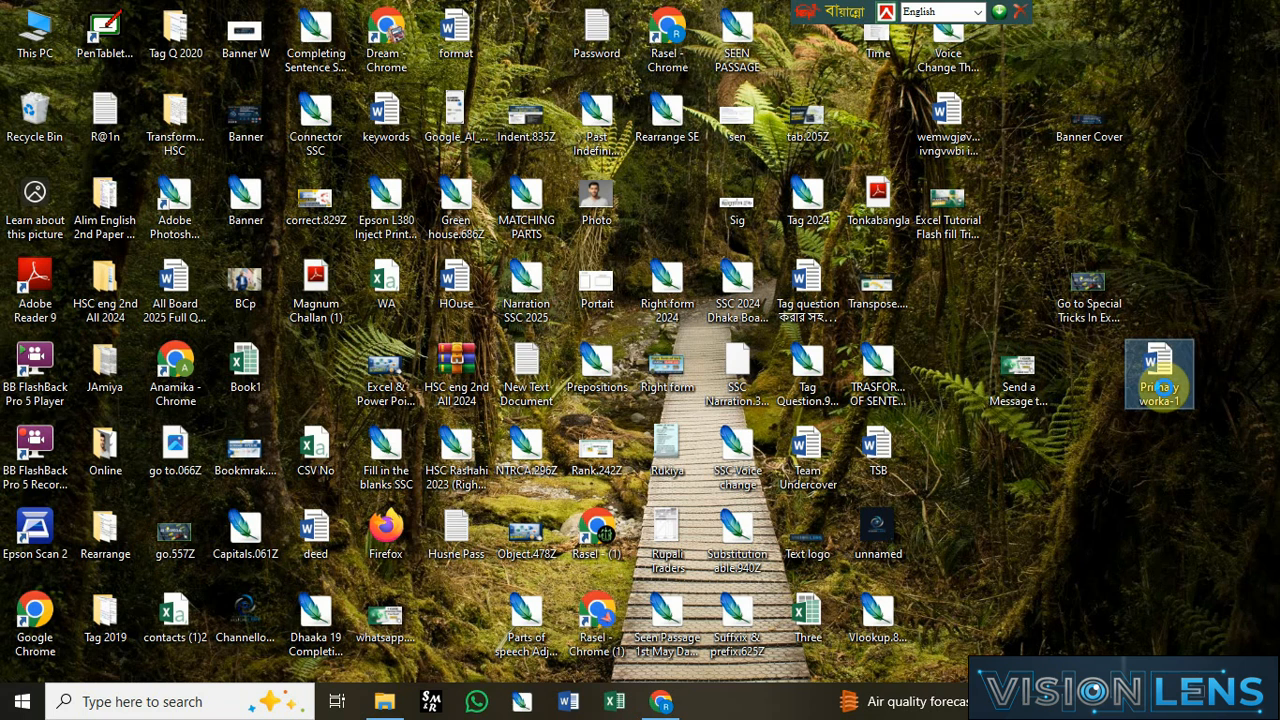
pyautogui.rightClick(1160, 388)
pyautogui.click(1020, 246)
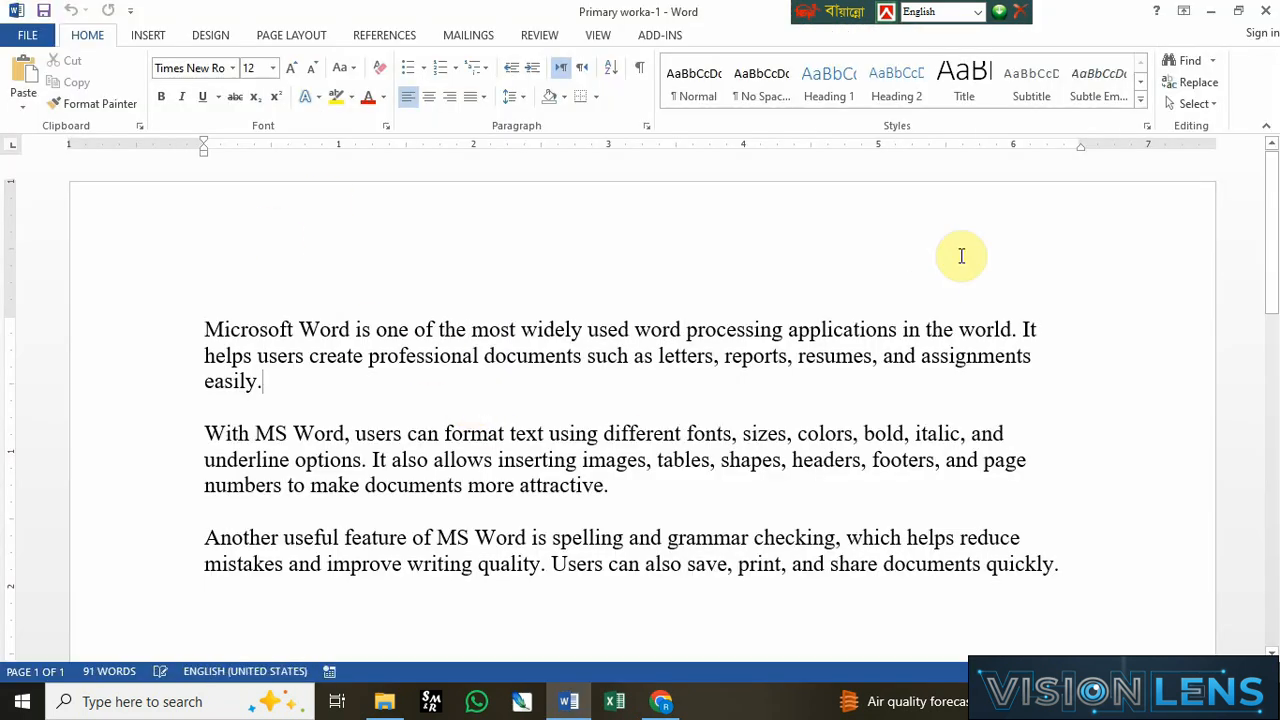
# Step: Add a new line reading Bangladesh at the end of the document and save it
pyautogui.click(343, 374)
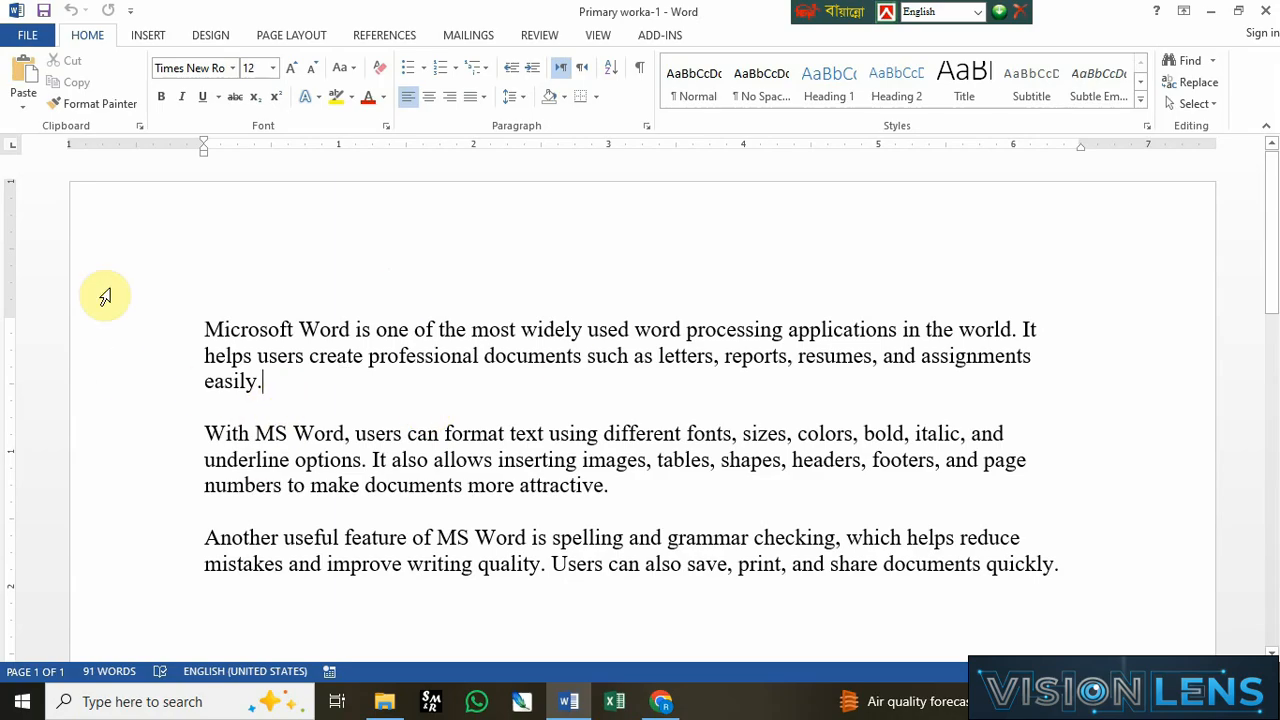
pyautogui.click(1076, 570)
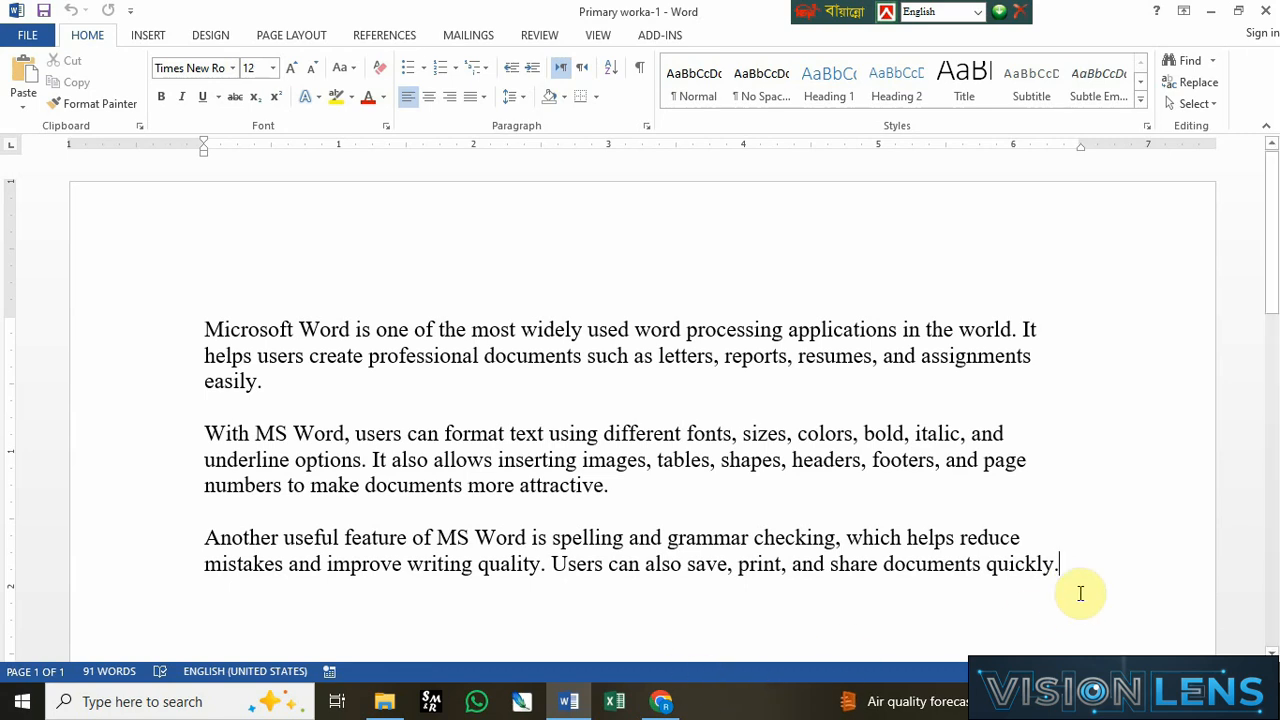
pyautogui.press('Return')
pyautogui.write('Bangladesh')
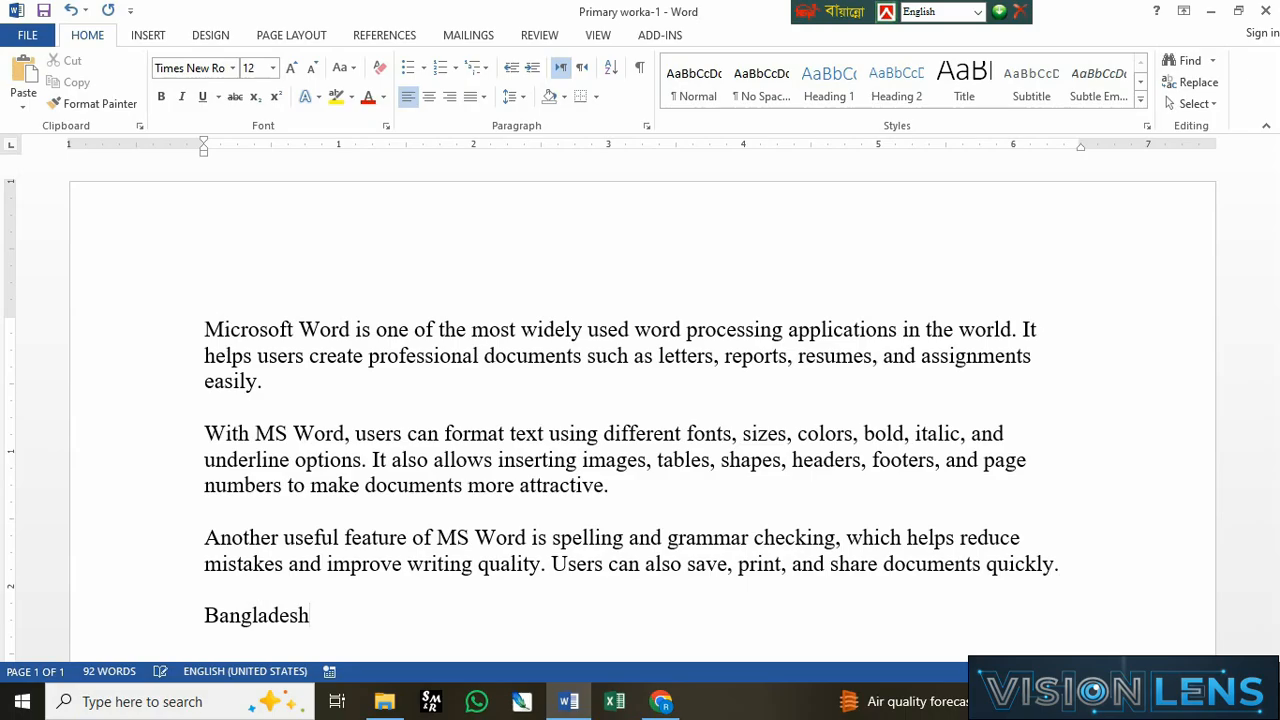
pyautogui.scroll(-3, 1057, 586)
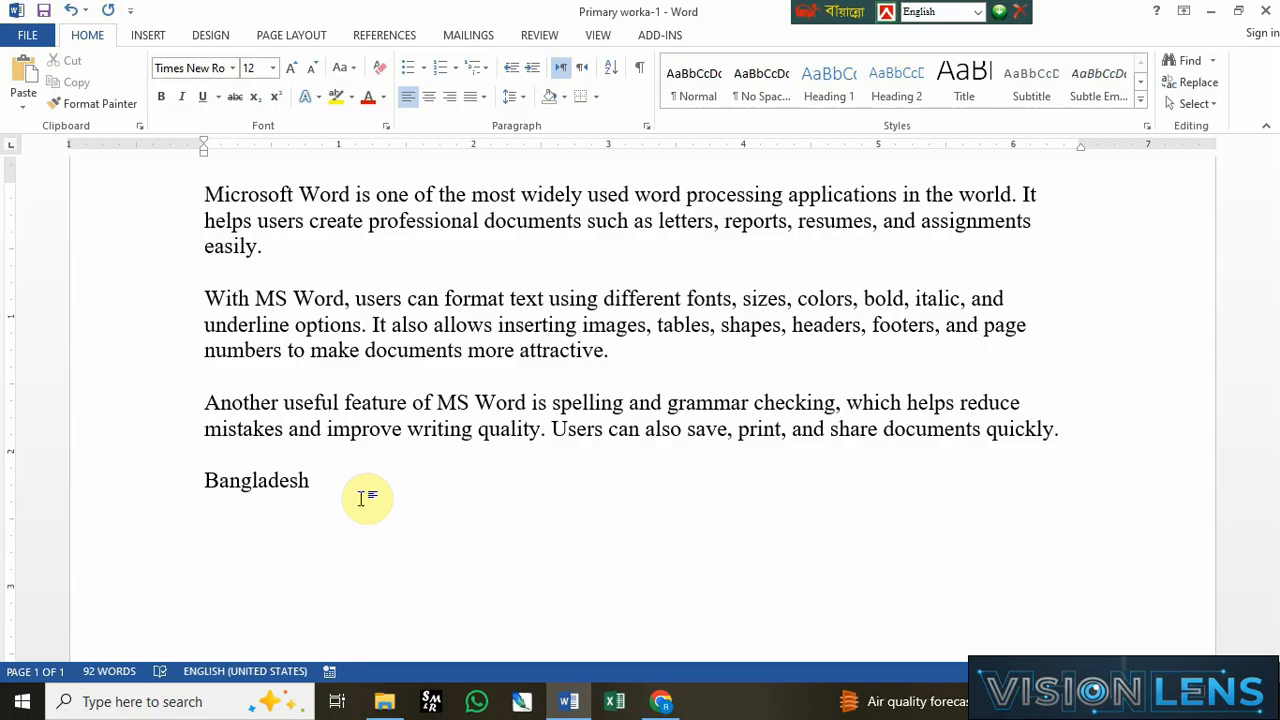
pyautogui.hotkey('ctrl', 's')
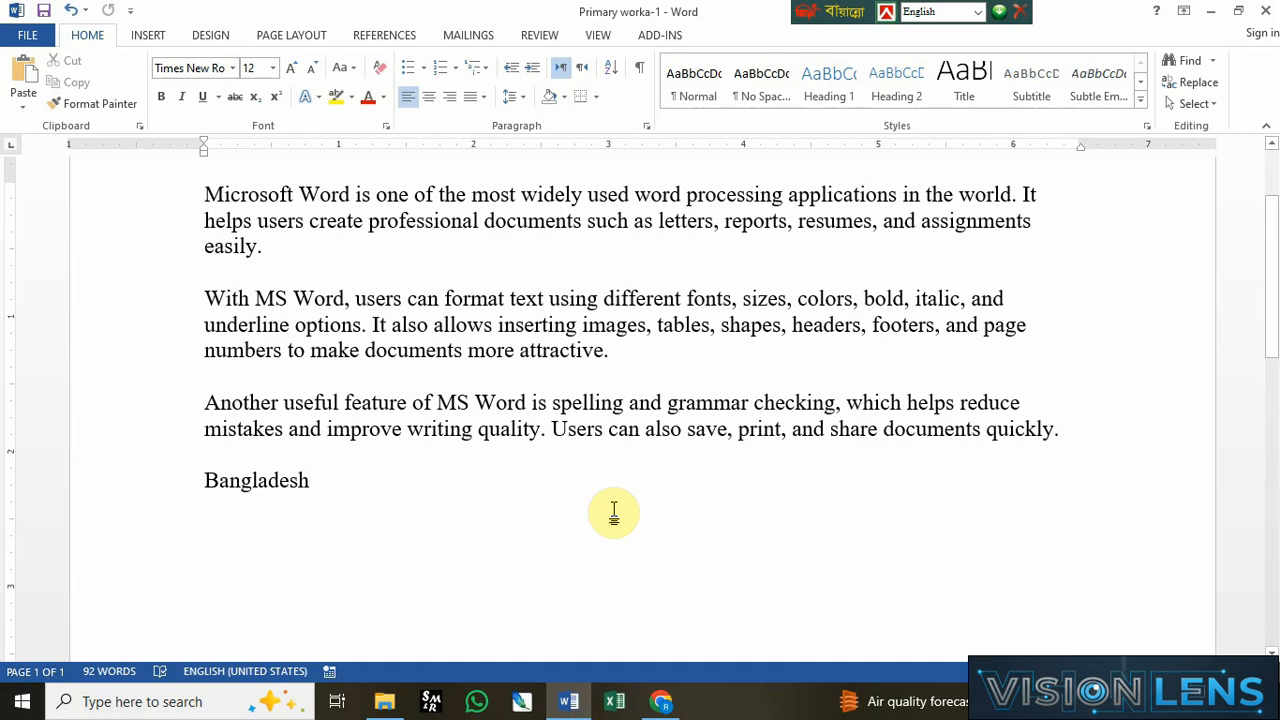
# Step: Capture a screenshot of the upper-left corner of the Word window and copy it to the clipboard
pyautogui.scroll(3, 457, 500)
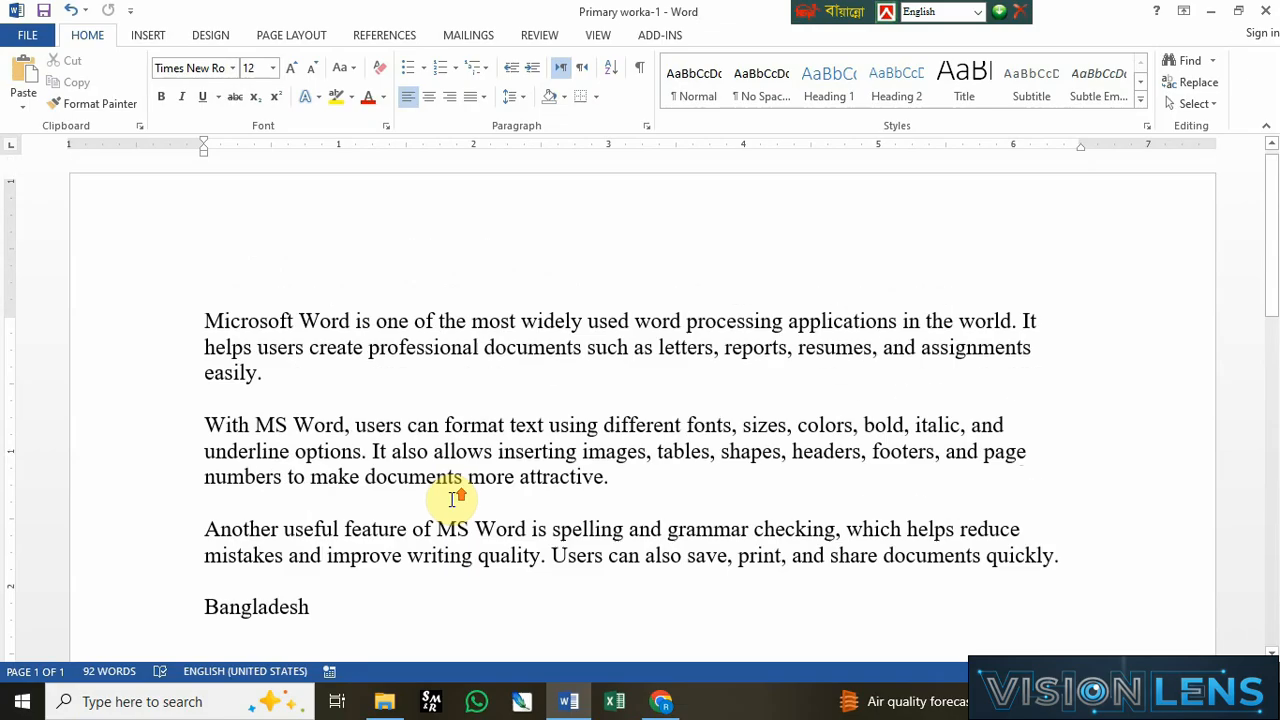
pyautogui.click(333, 497)
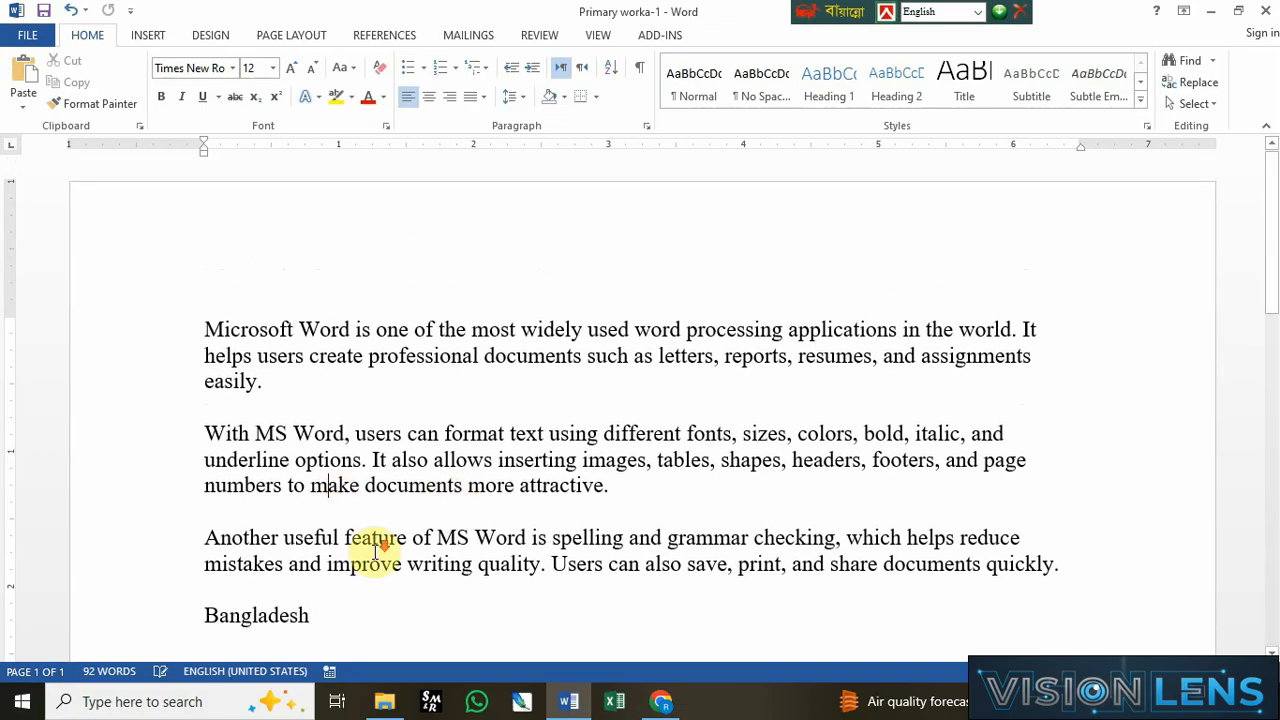
pyautogui.scroll(-2, 355, 540)
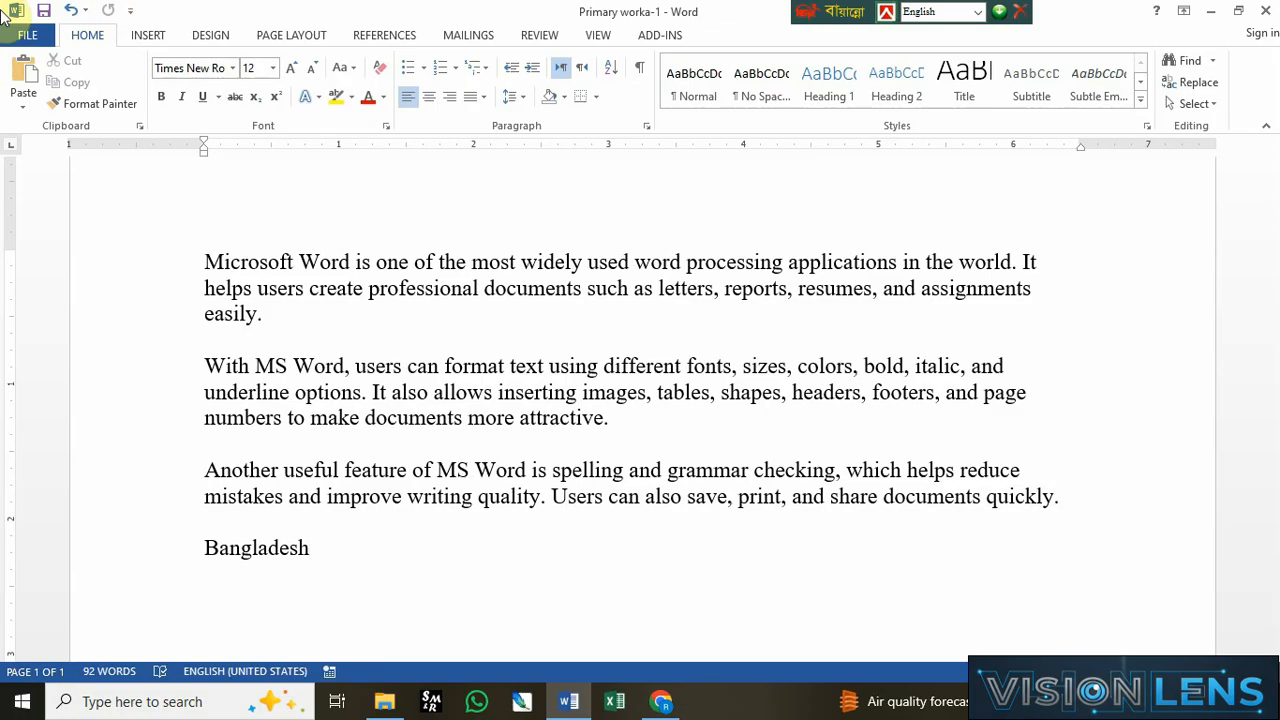
pyautogui.press('Print')
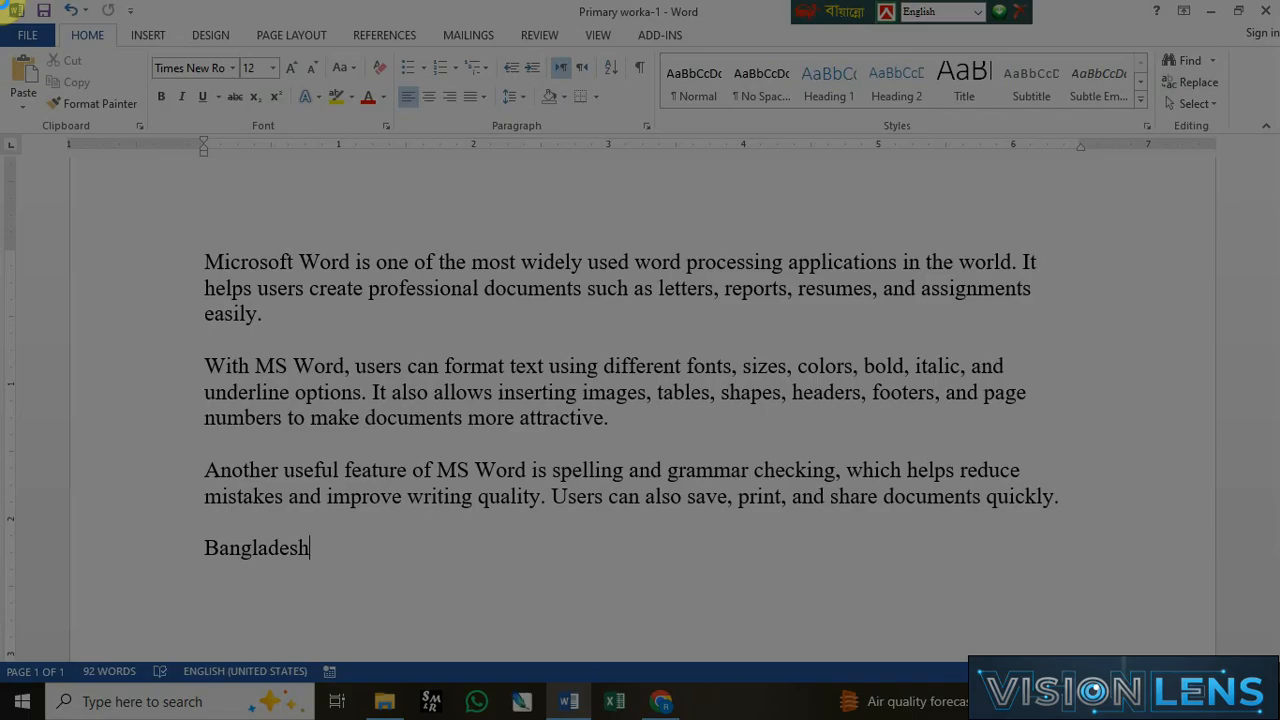
pyautogui.moveTo(3, 3); pyautogui.dragTo(170, 39)
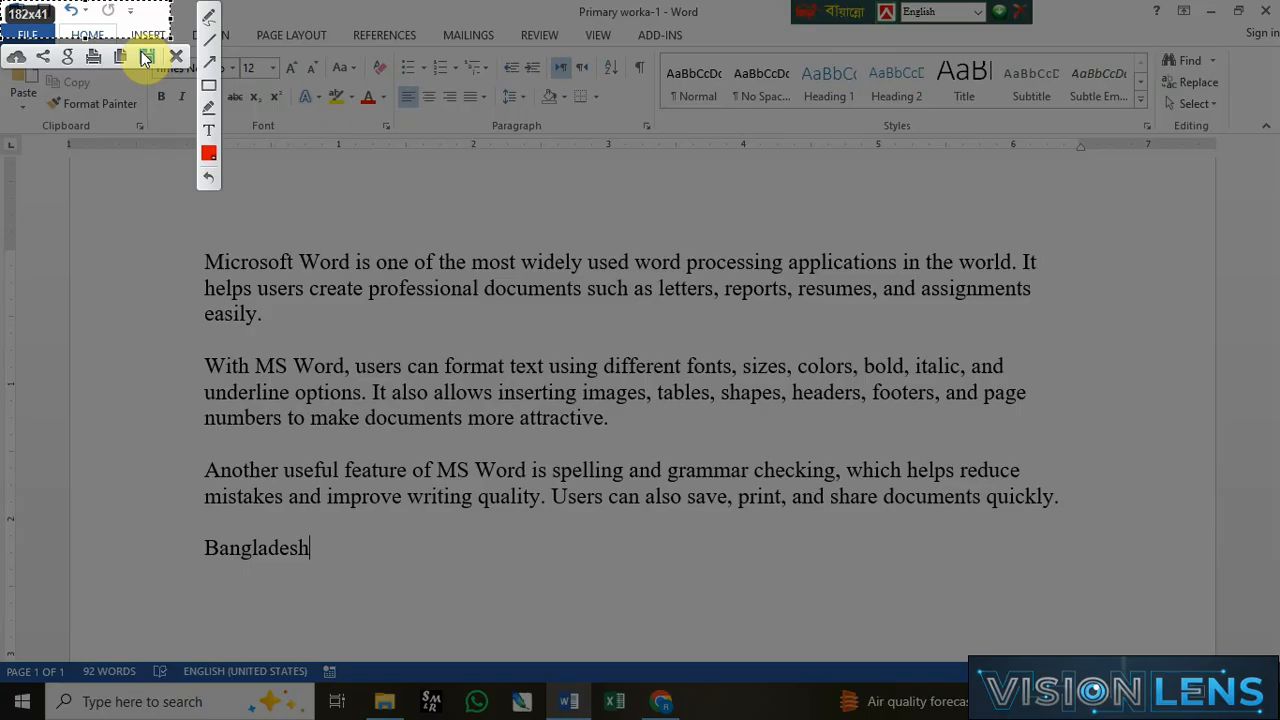
pyautogui.click(146, 57)
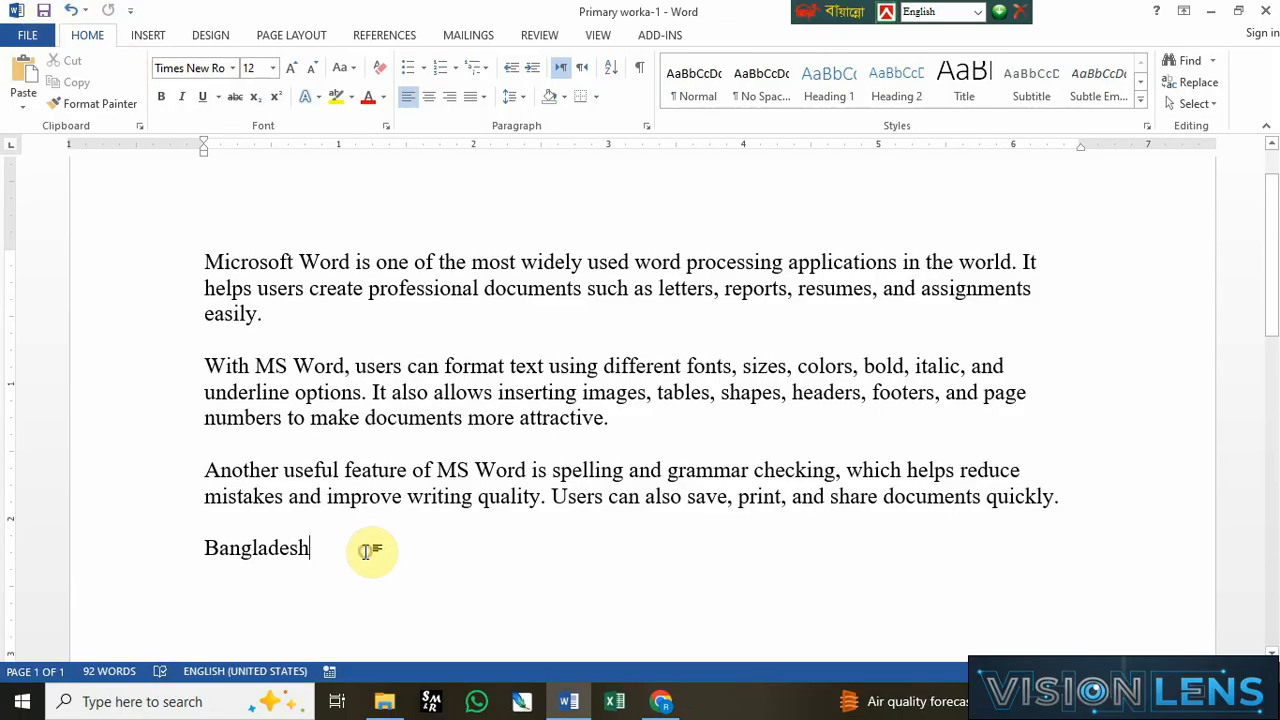
pyautogui.click(31, 40)
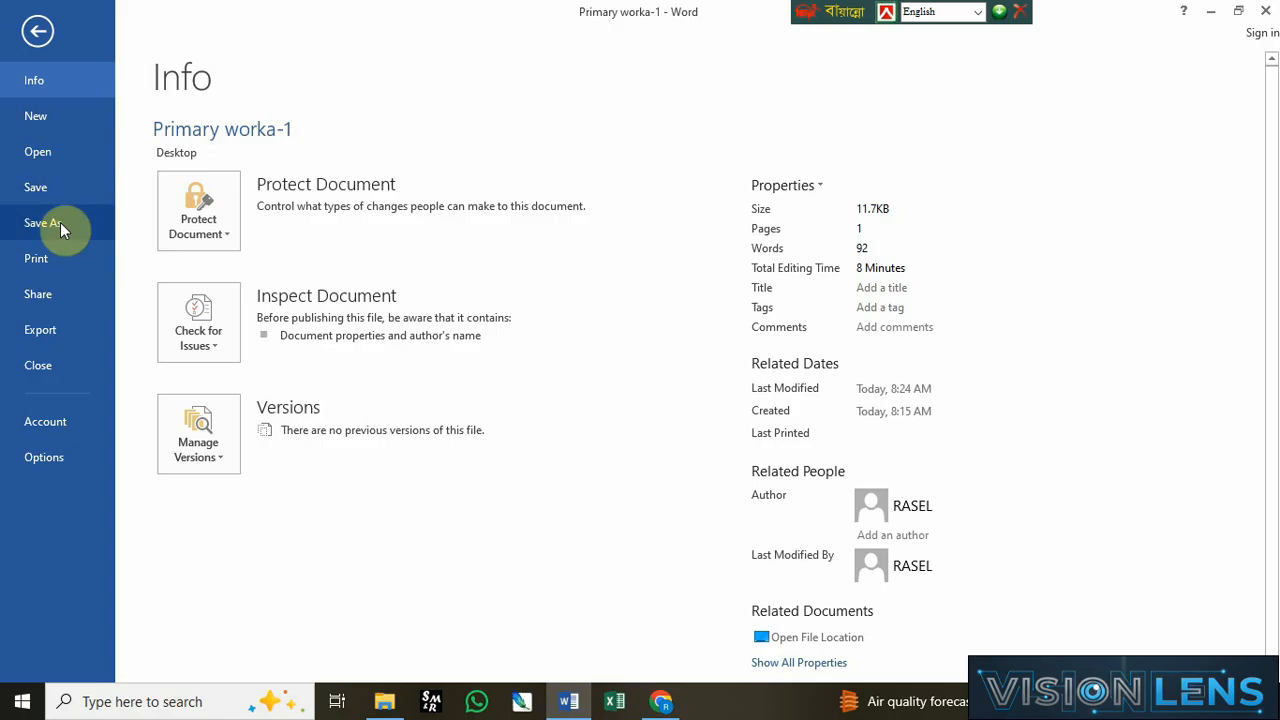
pyautogui.click(60, 222)
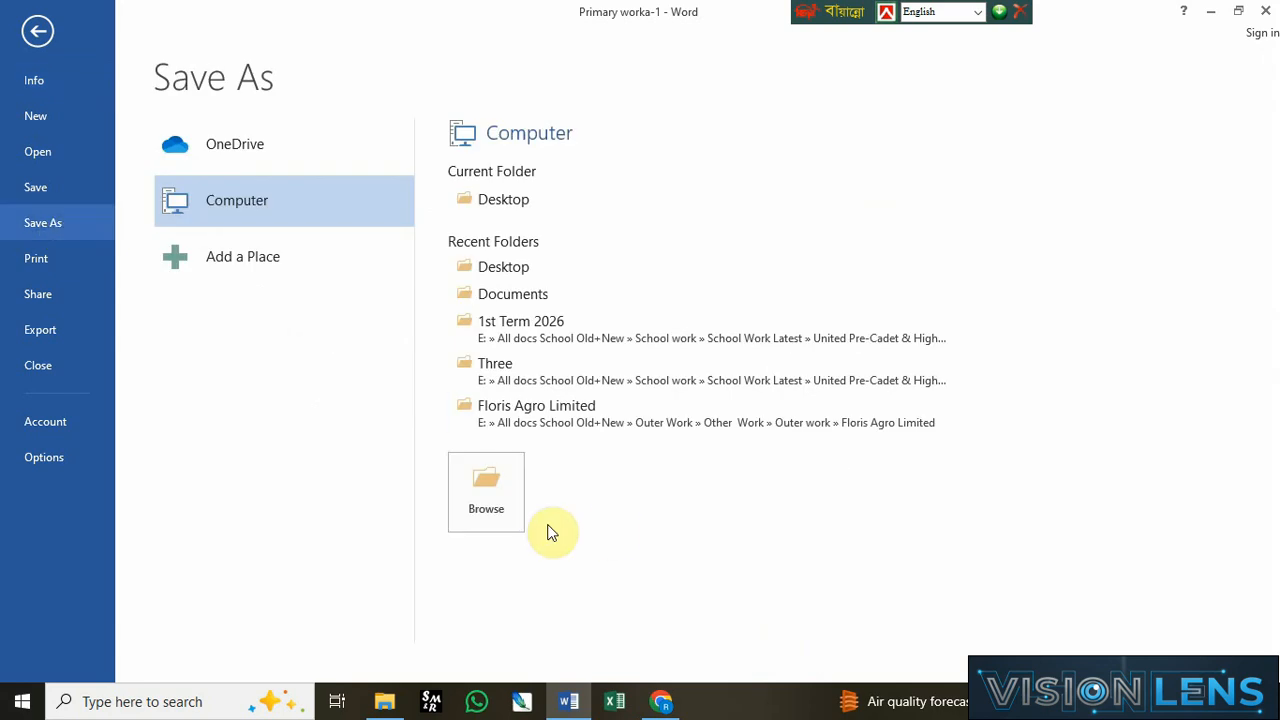
pyautogui.click(492, 498)
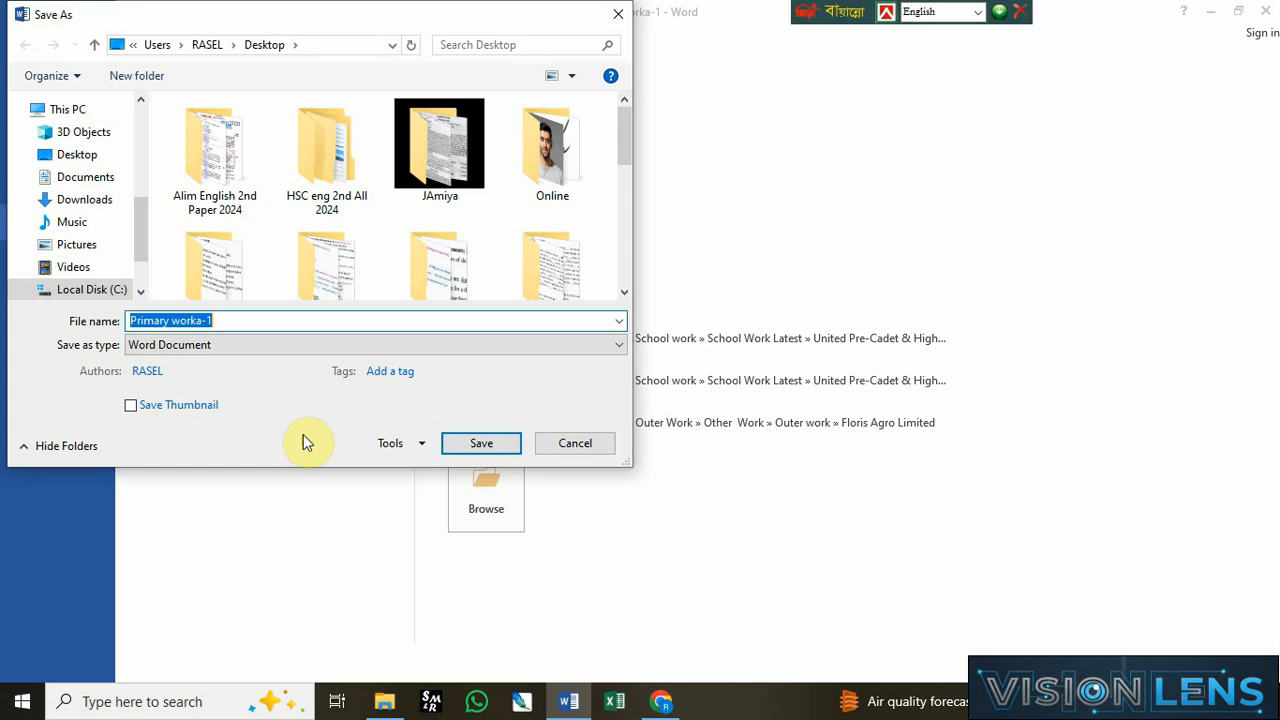
pyautogui.click(258, 320)
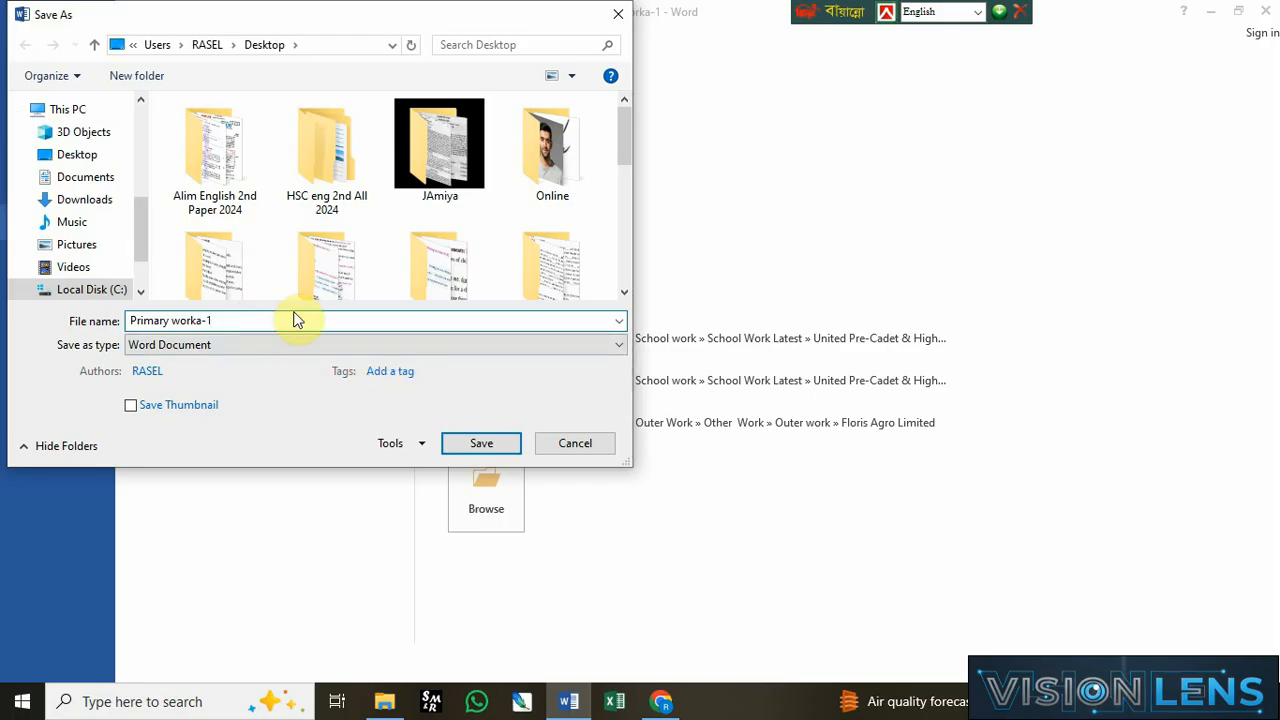
pyautogui.click(570, 441)
pyautogui.press('Escape')
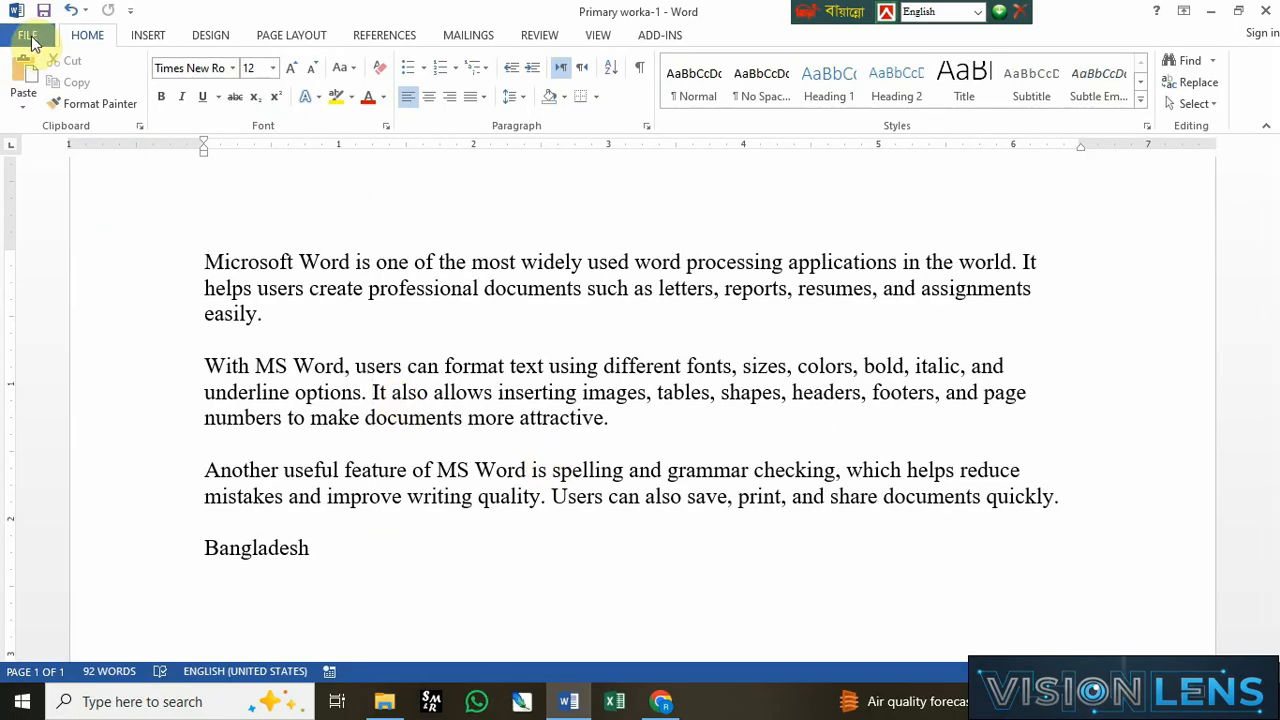
# Step: Open the Save As dialog on the Desktop folder and set the file type to PDF
pyautogui.click(362, 547)
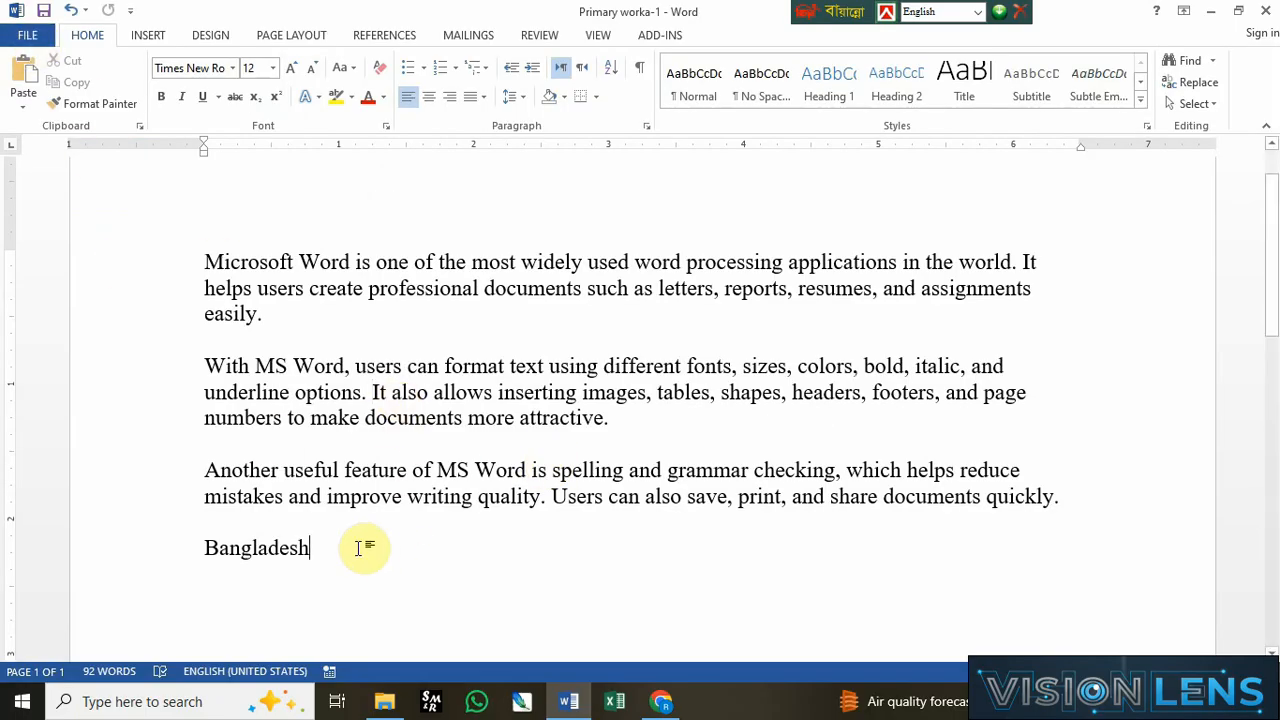
pyautogui.click(43, 44)
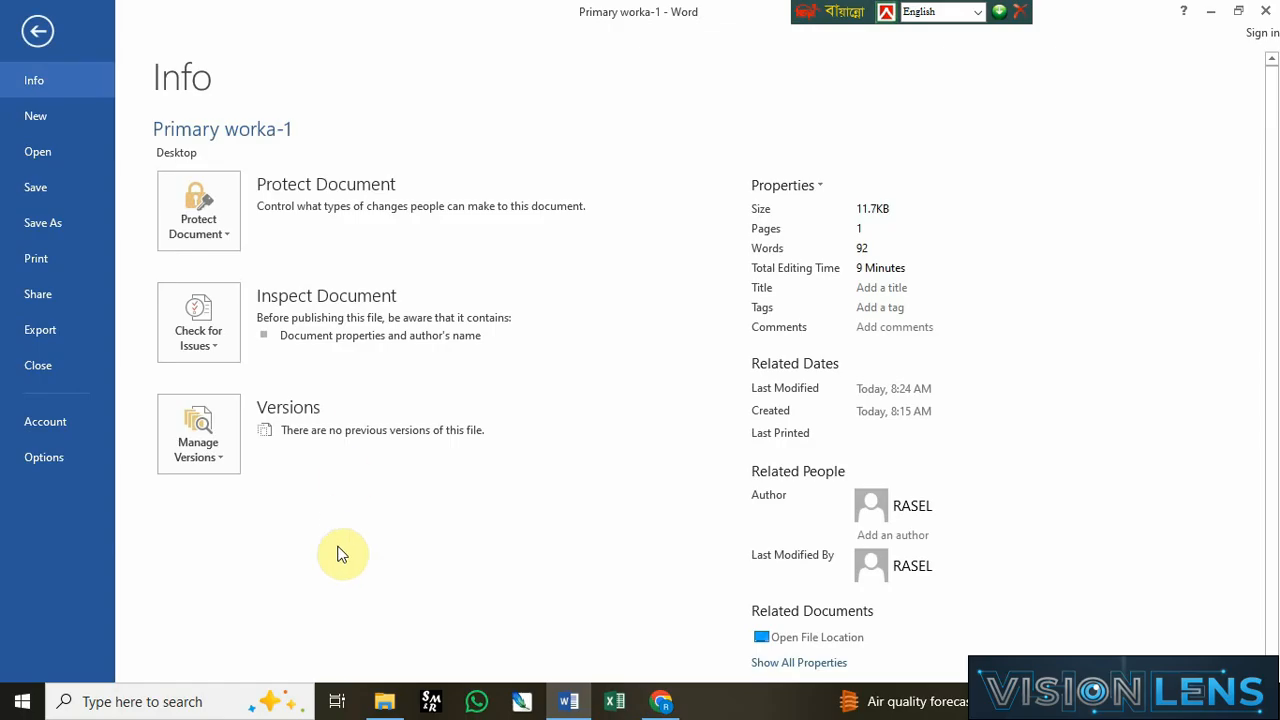
pyautogui.click(43, 224)
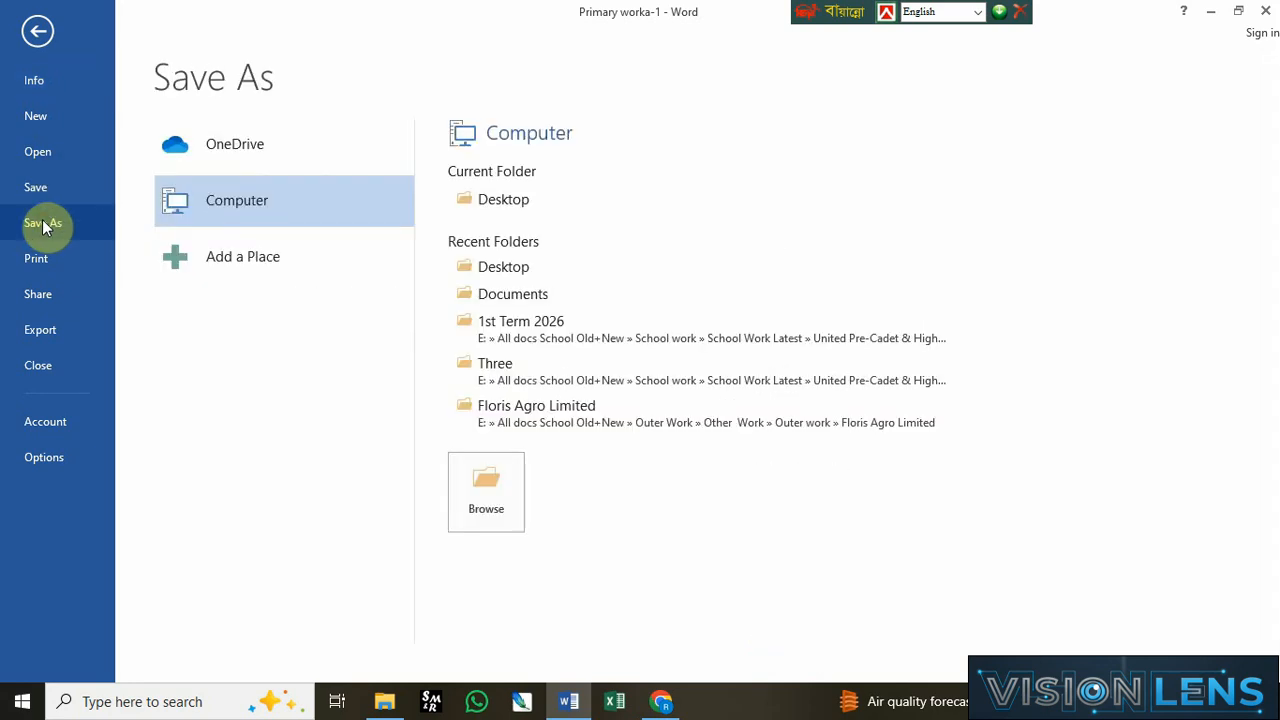
pyautogui.click(500, 497)
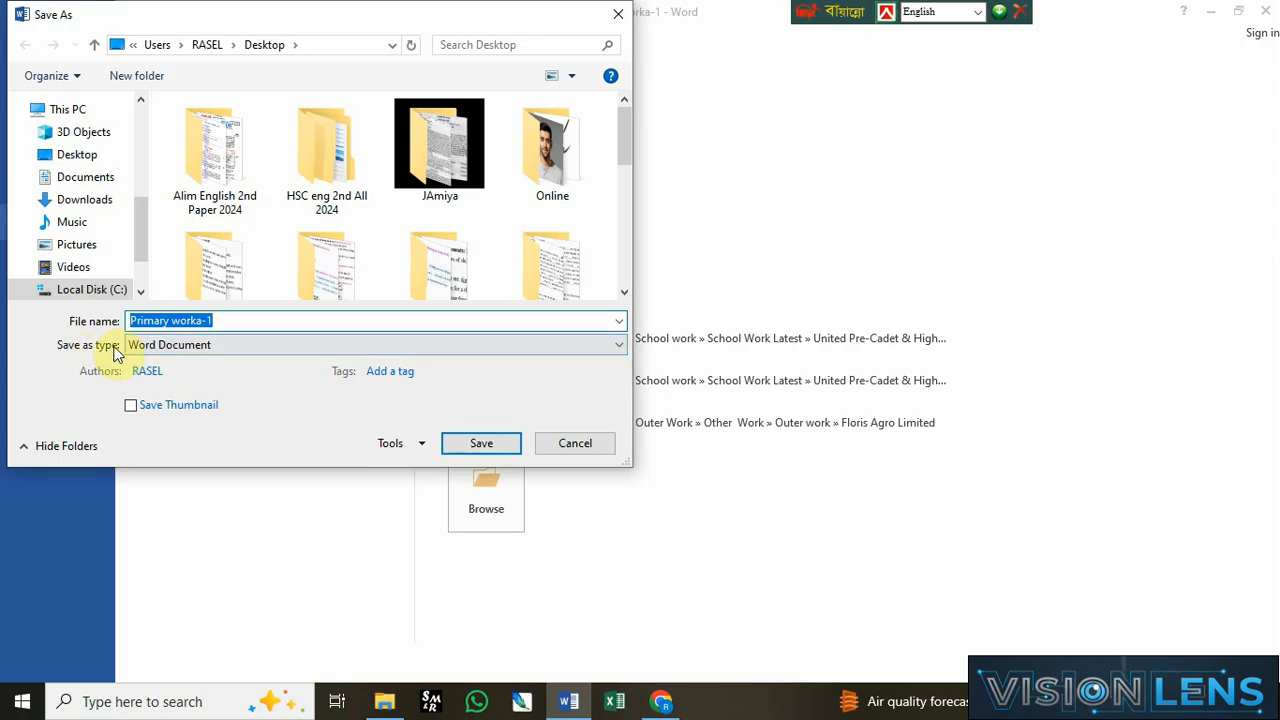
pyautogui.click(214, 346)
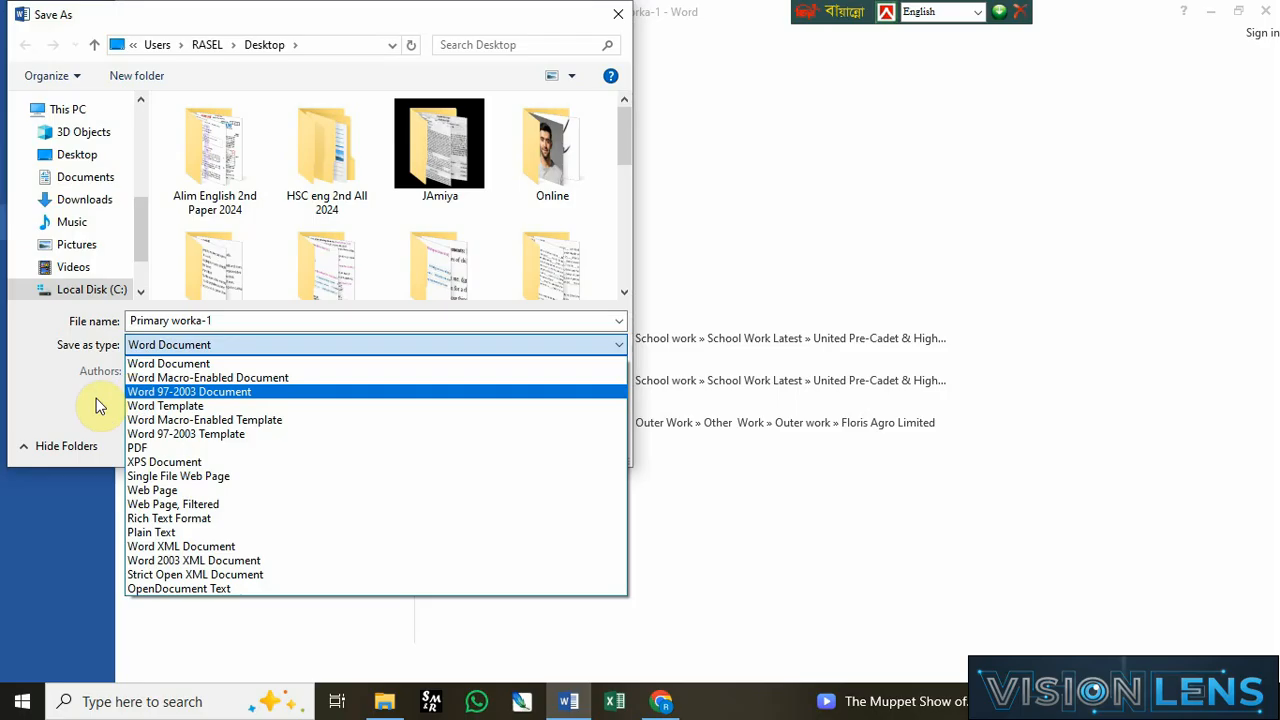
pyautogui.press('Print')
pyautogui.moveTo(84, 368); pyautogui.dragTo(416, 409)
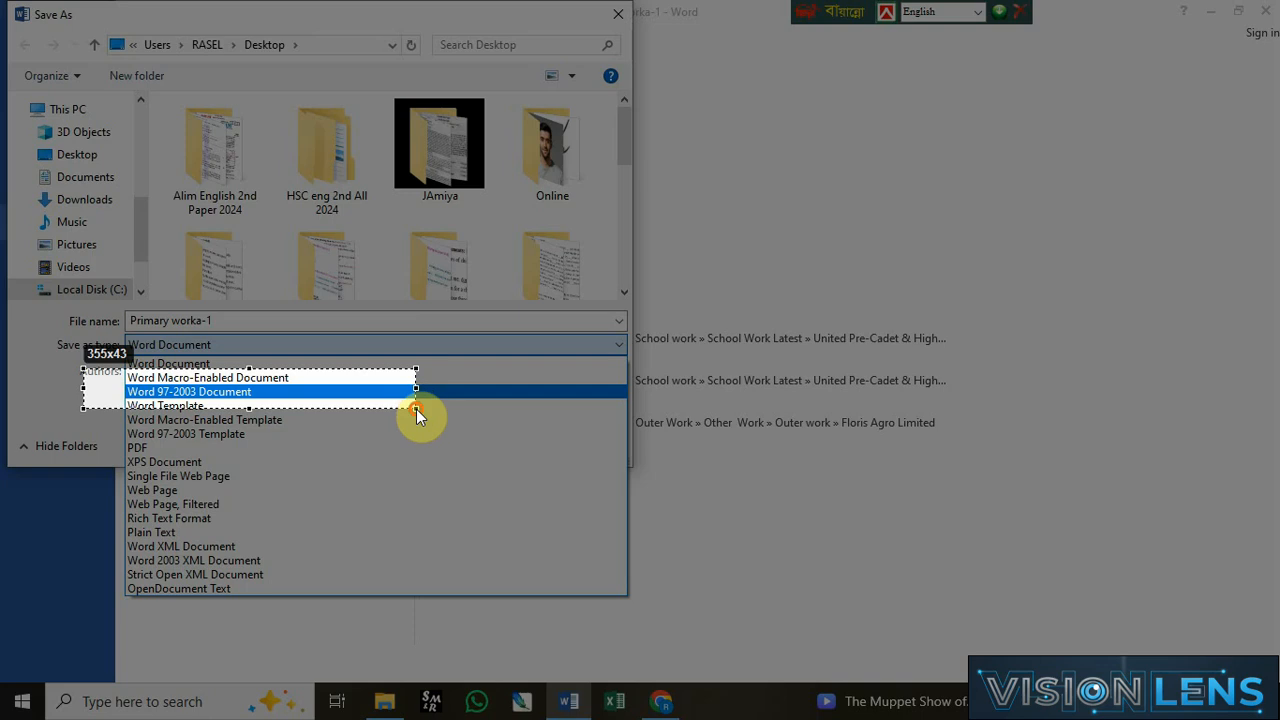
pyautogui.moveTo(416, 409); pyautogui.dragTo(414, 408)
pyautogui.press('Escape')
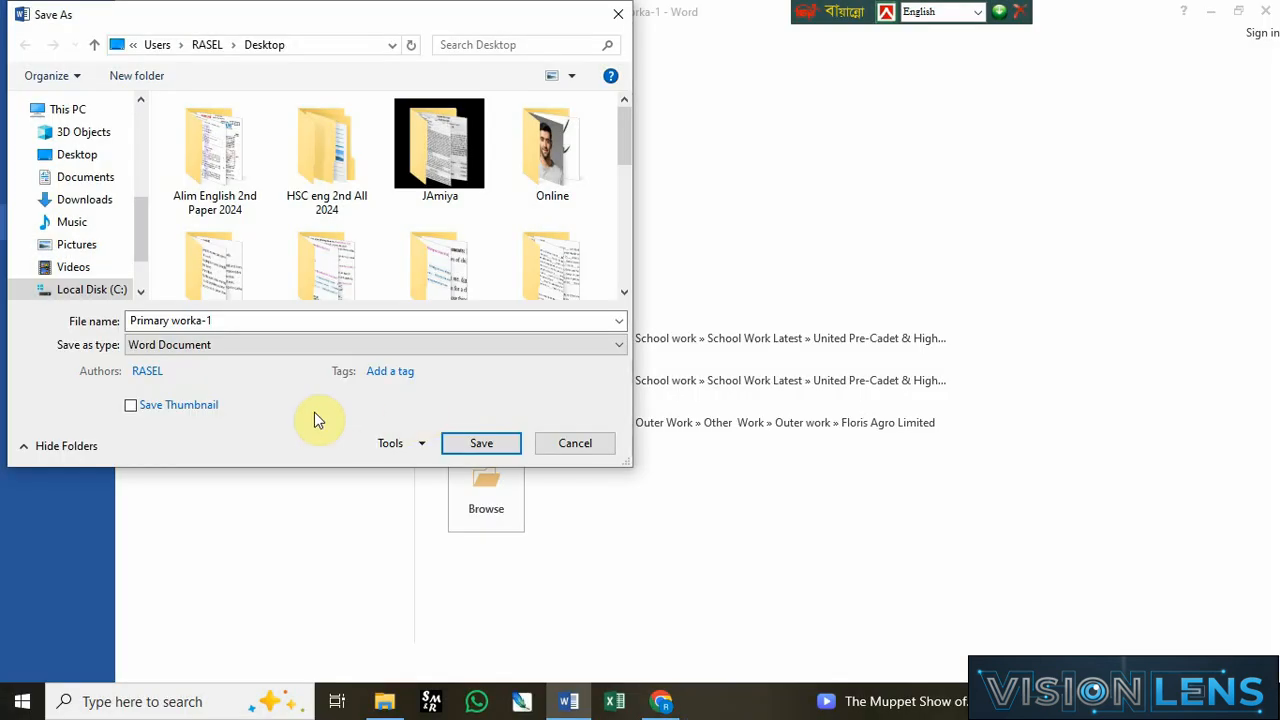
pyautogui.click(234, 350)
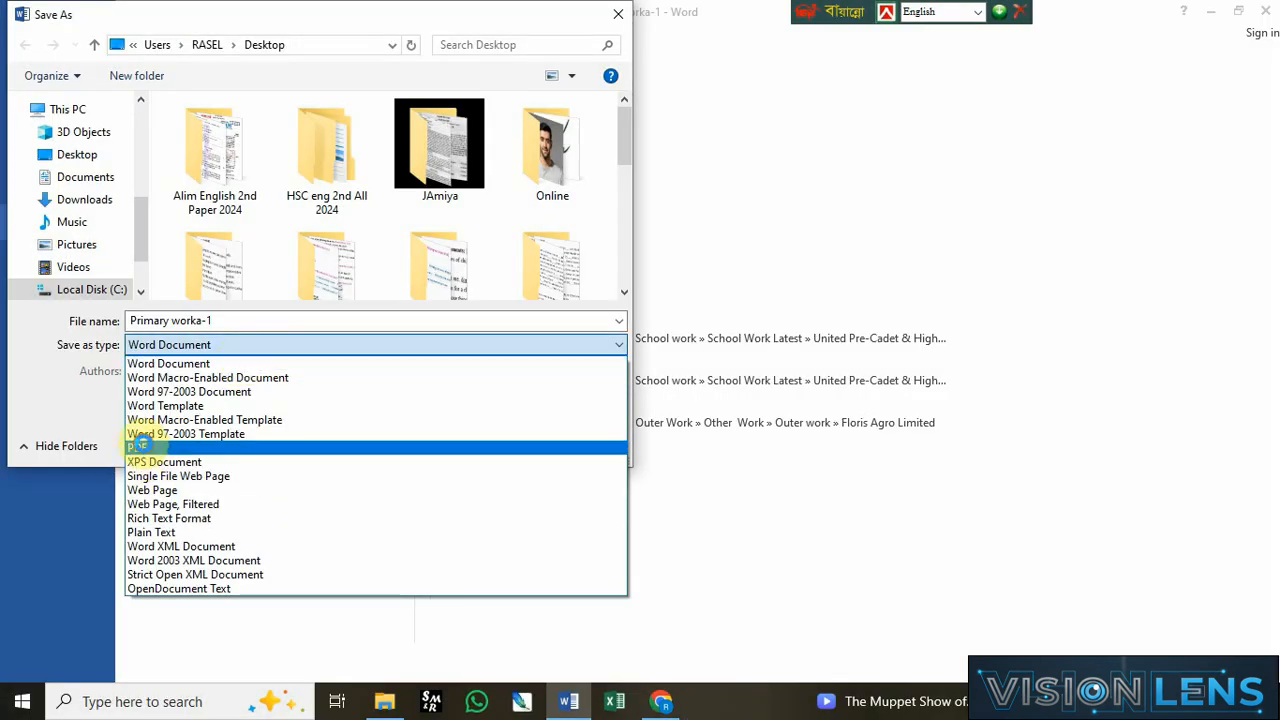
pyautogui.click(160, 446)
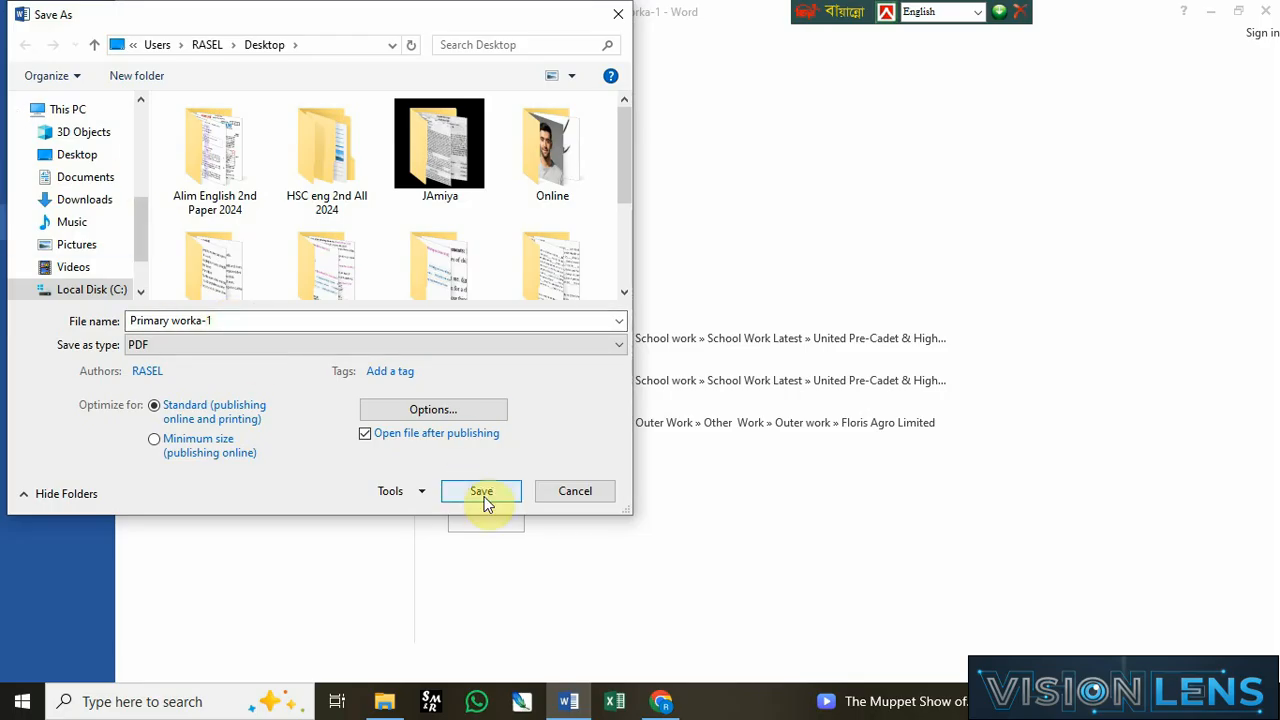
# Step: Open the PDF options, keep the page range at All, confirm, and save Primary worka-1 as a PDF
pyautogui.click(443, 413)
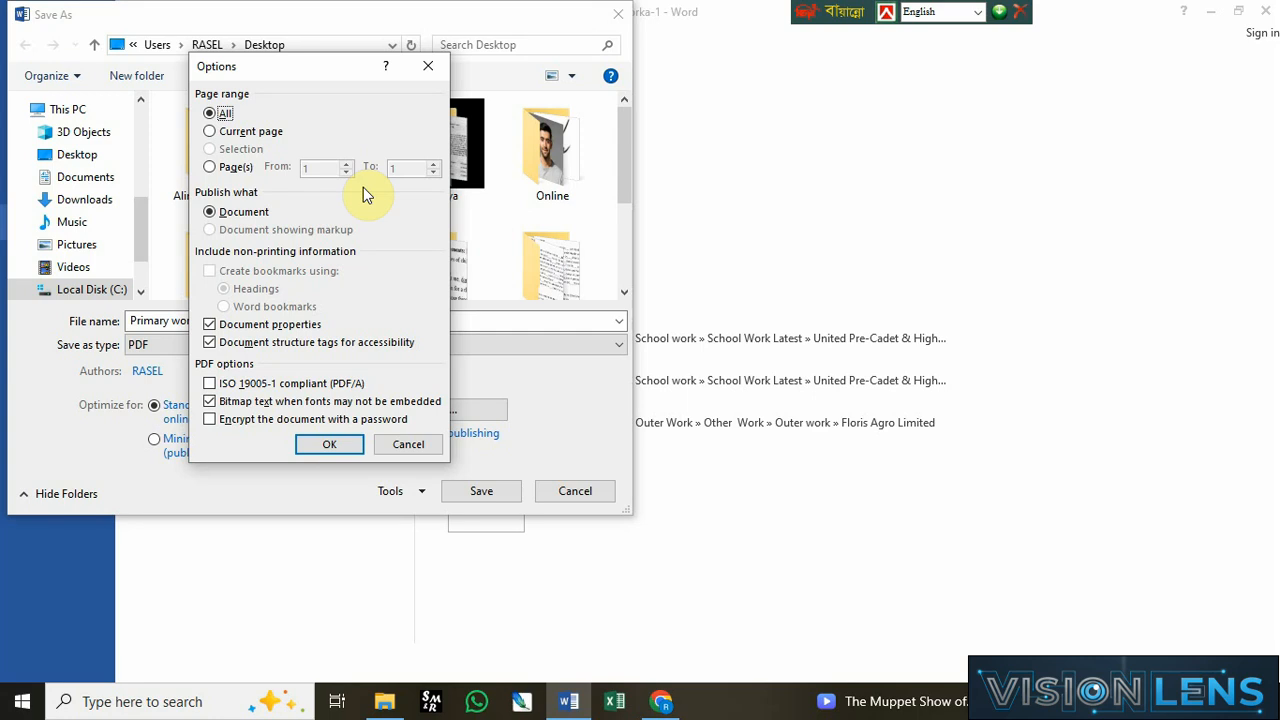
pyautogui.click(212, 167)
pyautogui.click(211, 113)
pyautogui.click(329, 444)
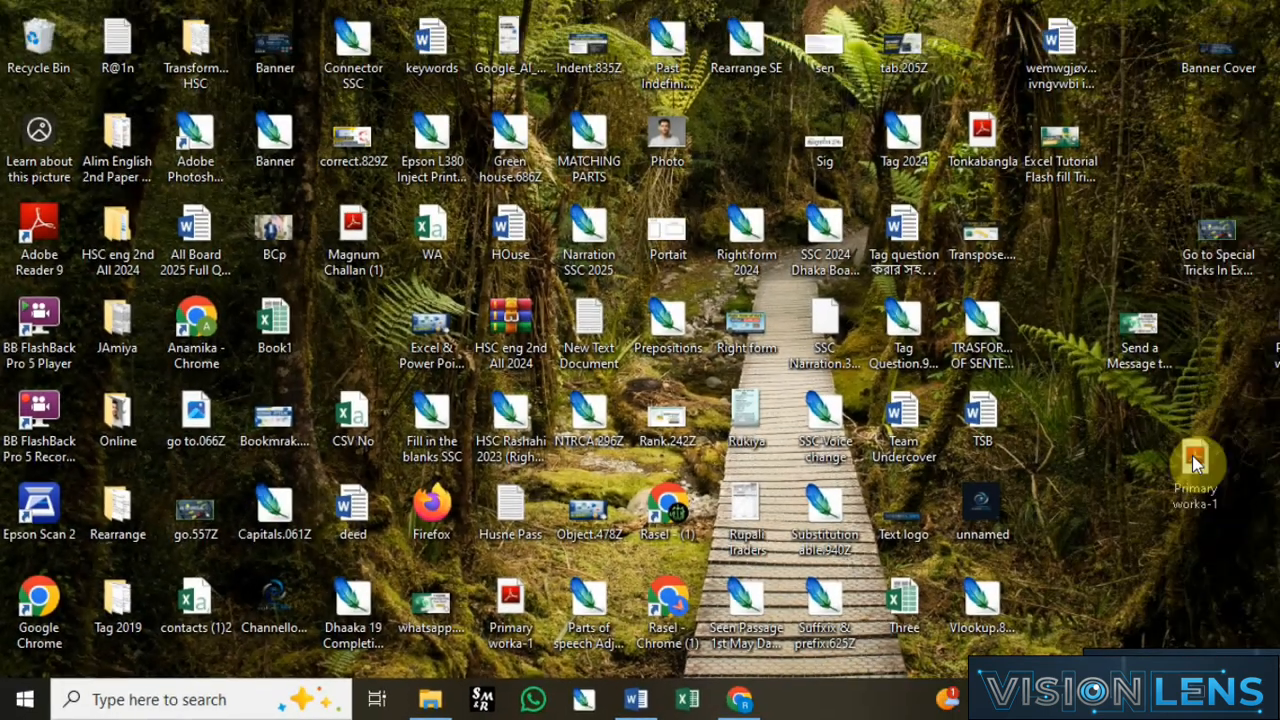
# Step: Arrange the Word and PDF Primary worka-1 icons near each other on the desktop
pyautogui.moveTo(1192, 457); pyautogui.dragTo(1200, 480)
pyautogui.click(1010, 520)
pyautogui.moveTo(1009, 517); pyautogui.dragTo(1120, 577)
pyautogui.click(1143, 608)
pyautogui.moveTo(1094, 348); pyautogui.dragTo(1178, 398)
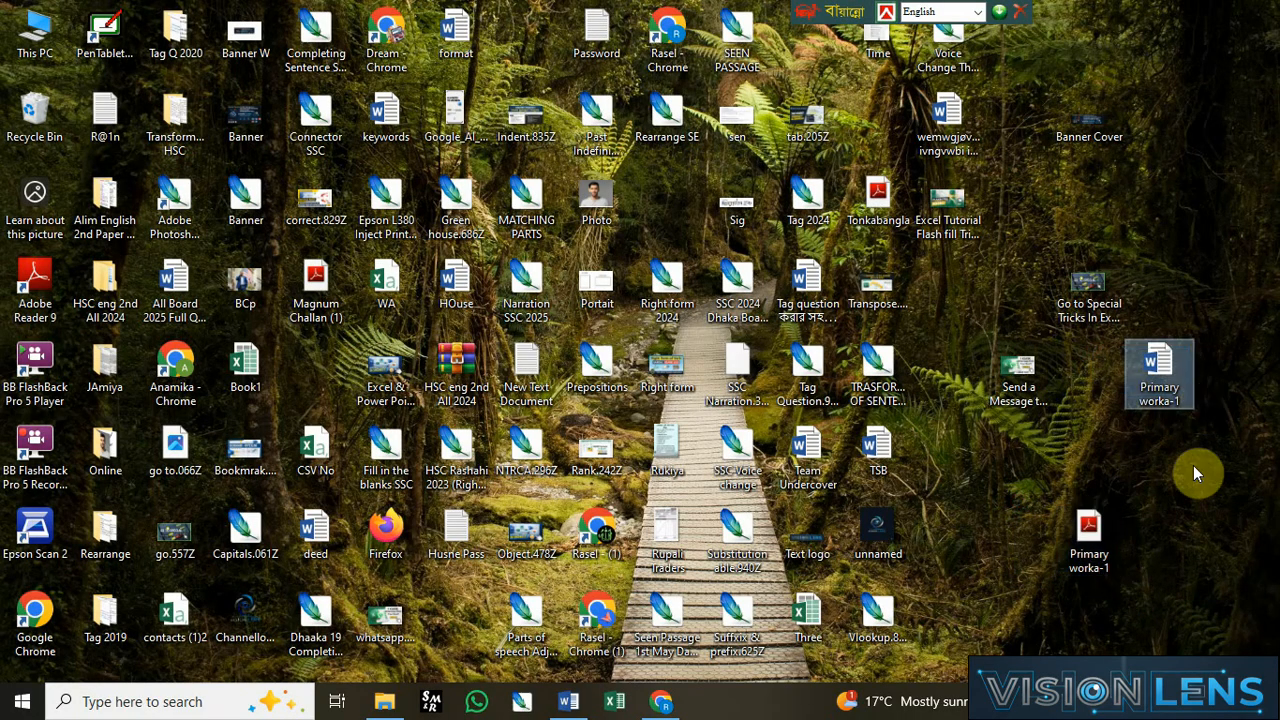
pyautogui.click(1014, 505)
pyautogui.moveTo(1008, 500); pyautogui.dragTo(1144, 585)
pyautogui.click(1016, 518)
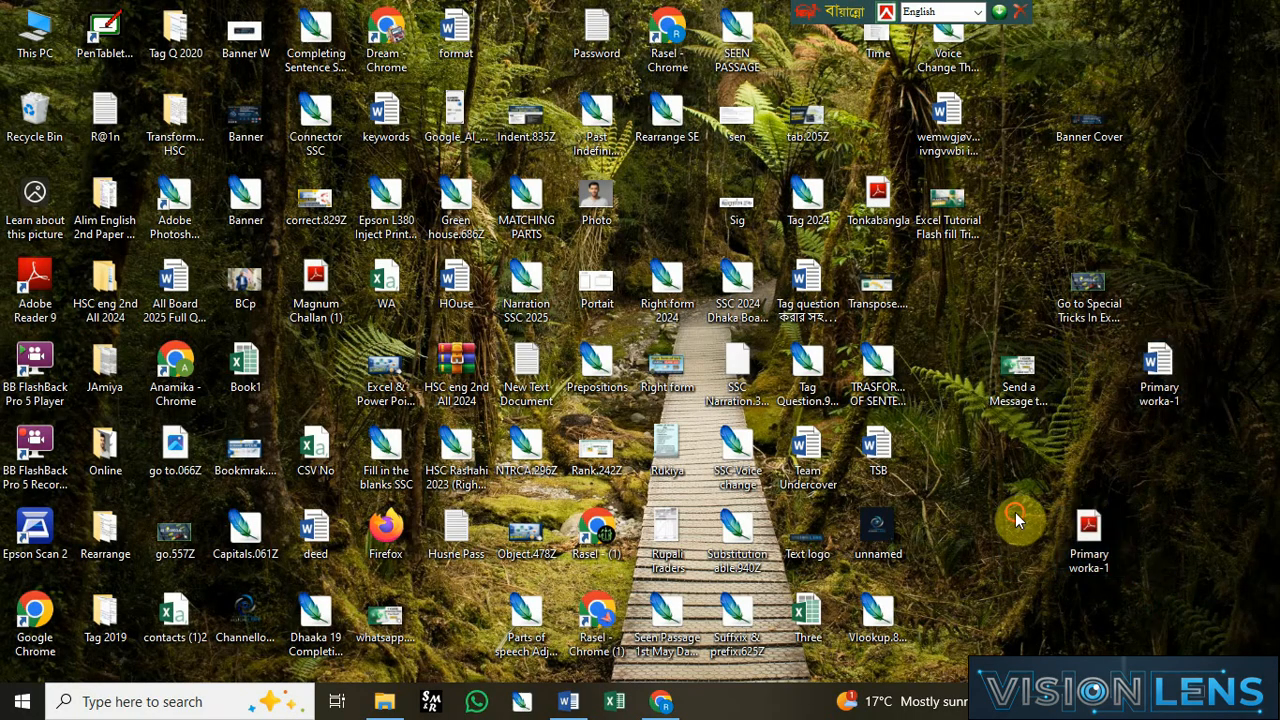
pyautogui.moveTo(1016, 518); pyautogui.dragTo(1134, 597)
pyautogui.click(1091, 614)
pyautogui.moveTo(1003, 514); pyautogui.dragTo(1183, 598)
pyautogui.click(1147, 599)
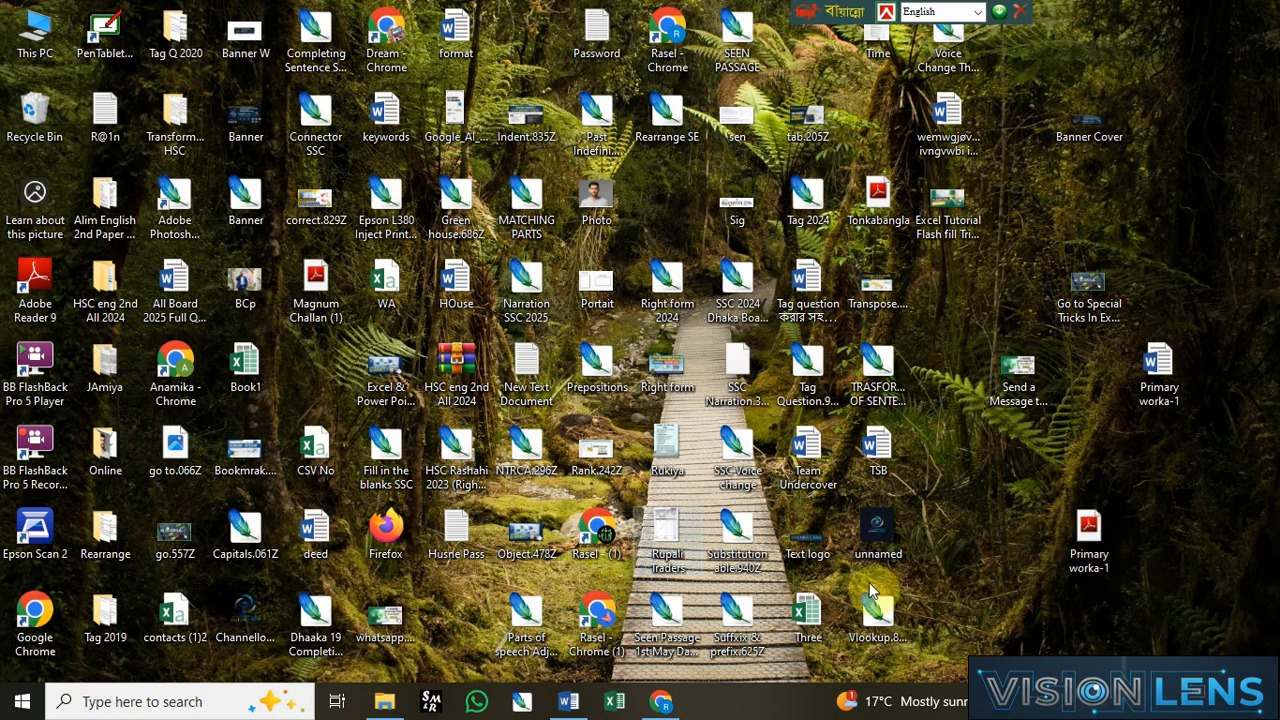
# Step: Switch back to the Primary worka-1 document in Word
pyautogui.click(568, 701)
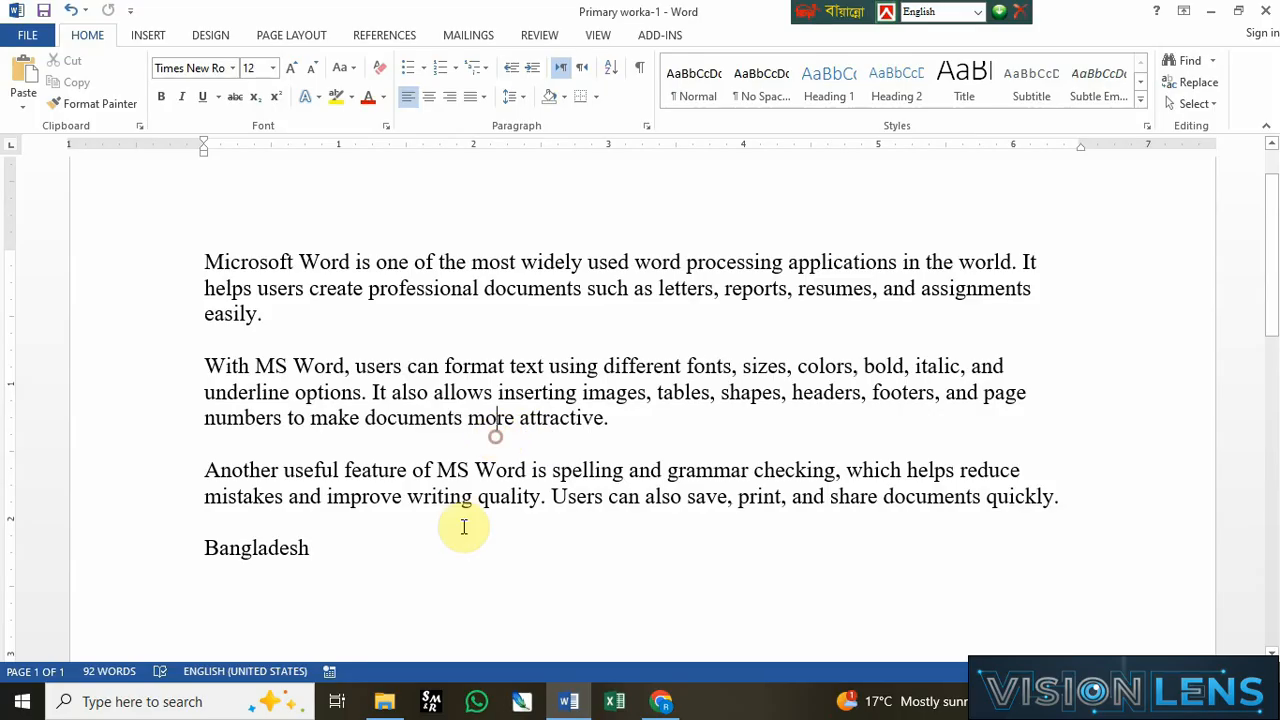
pyautogui.click(398, 545)
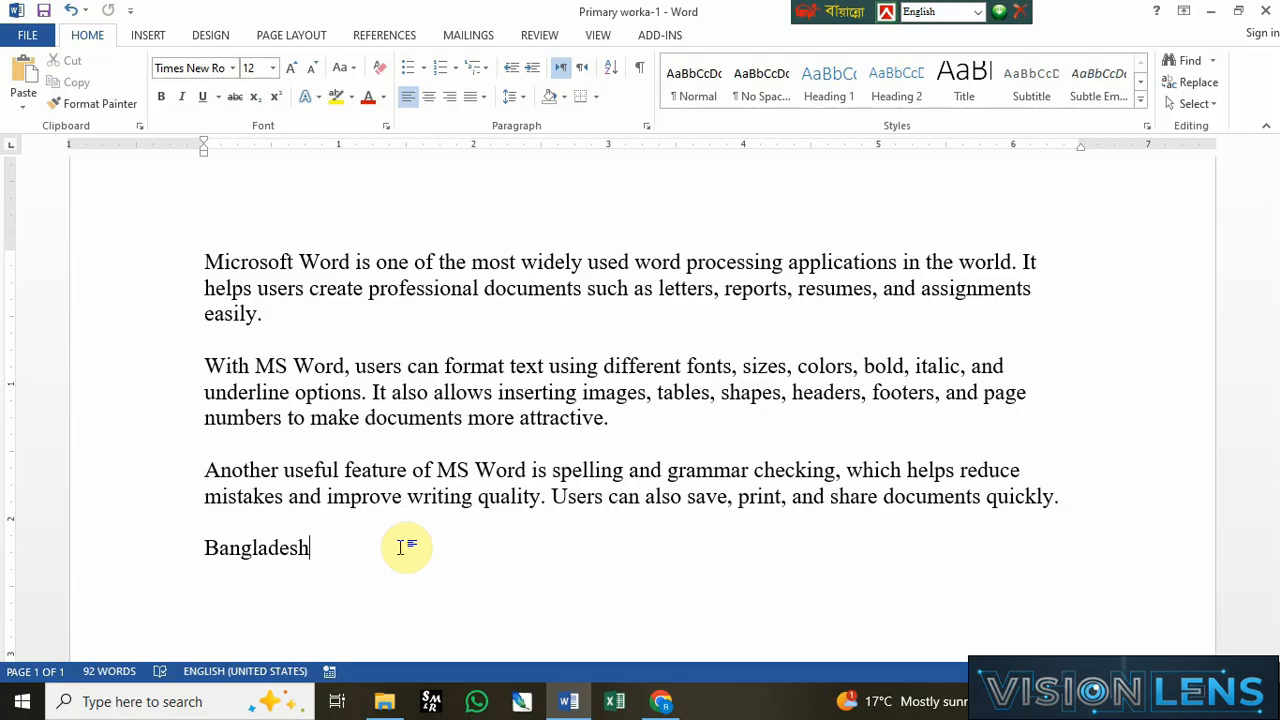
pyautogui.click(417, 589)
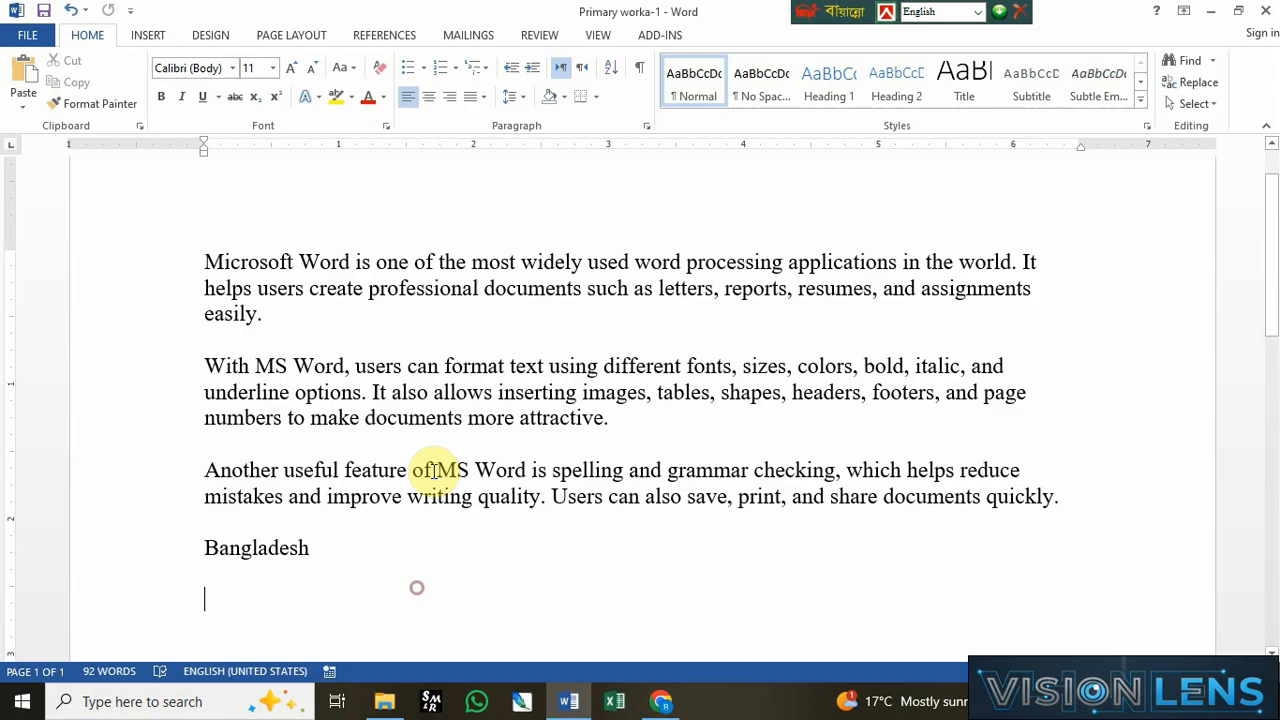
pyautogui.click(516, 497)
pyautogui.scroll(1, 460, 385)
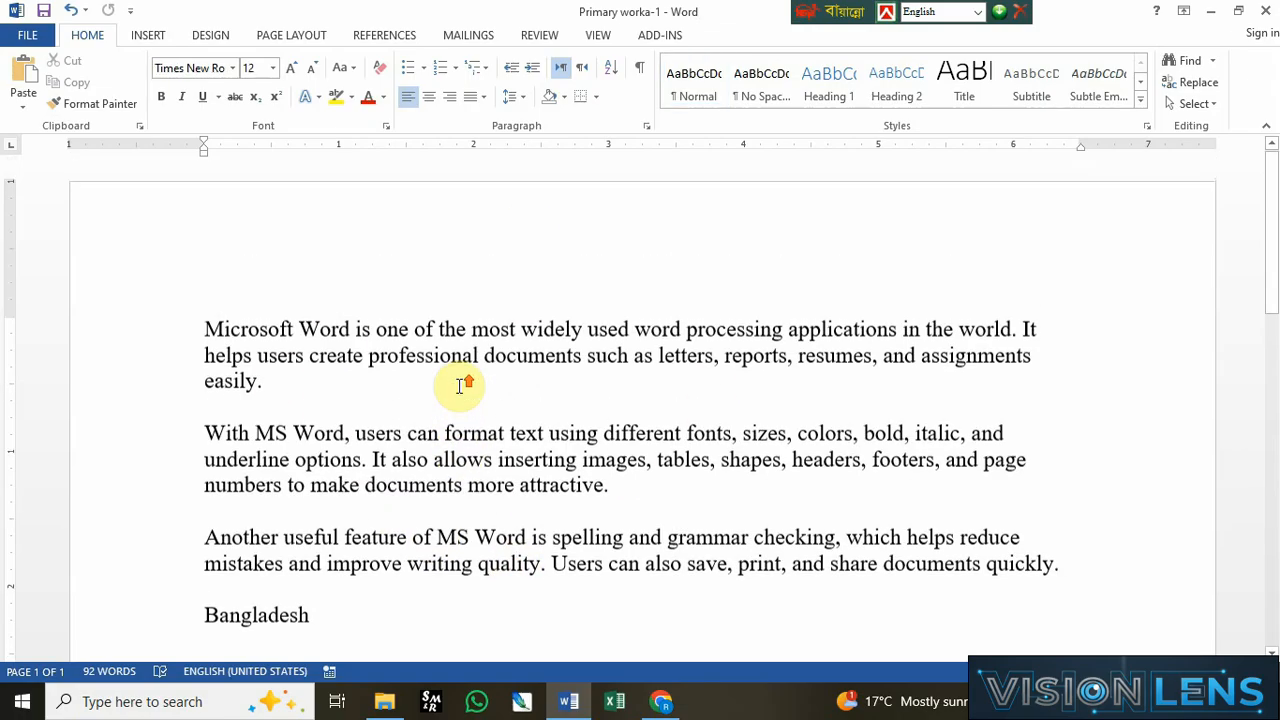
pyautogui.click(460, 385)
pyautogui.scroll(-1, 329, 400)
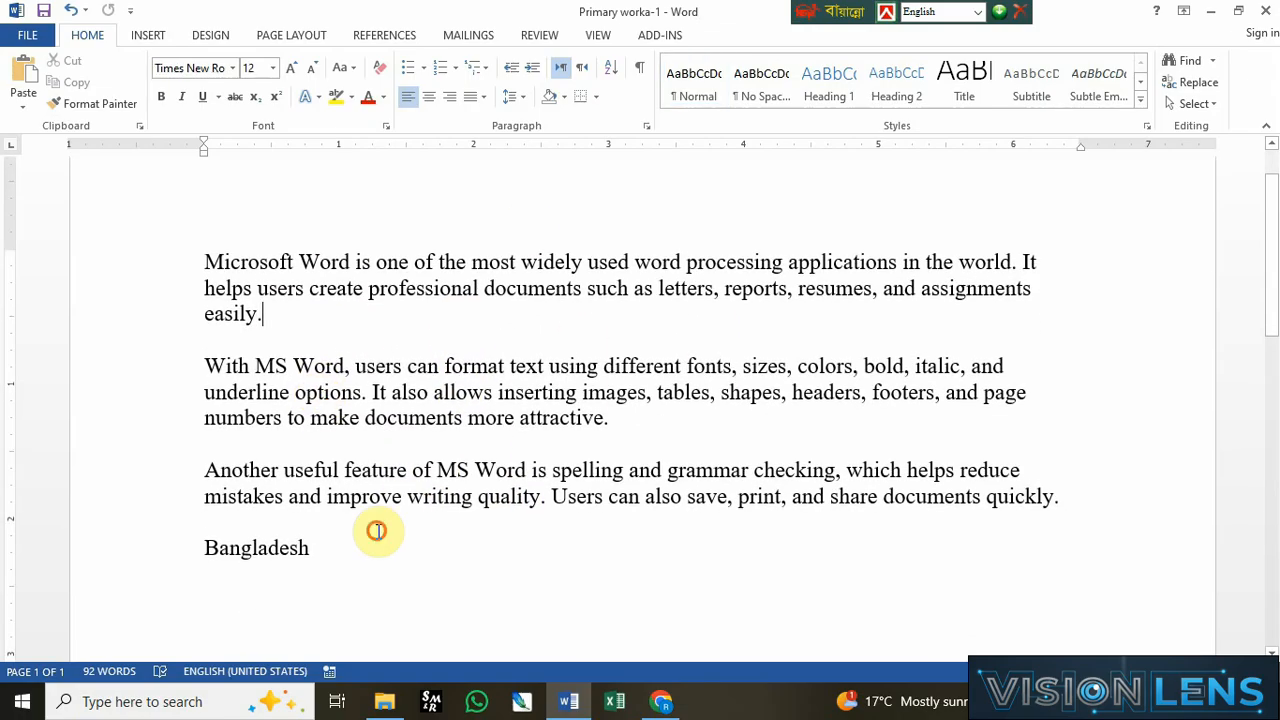
pyautogui.click(457, 588)
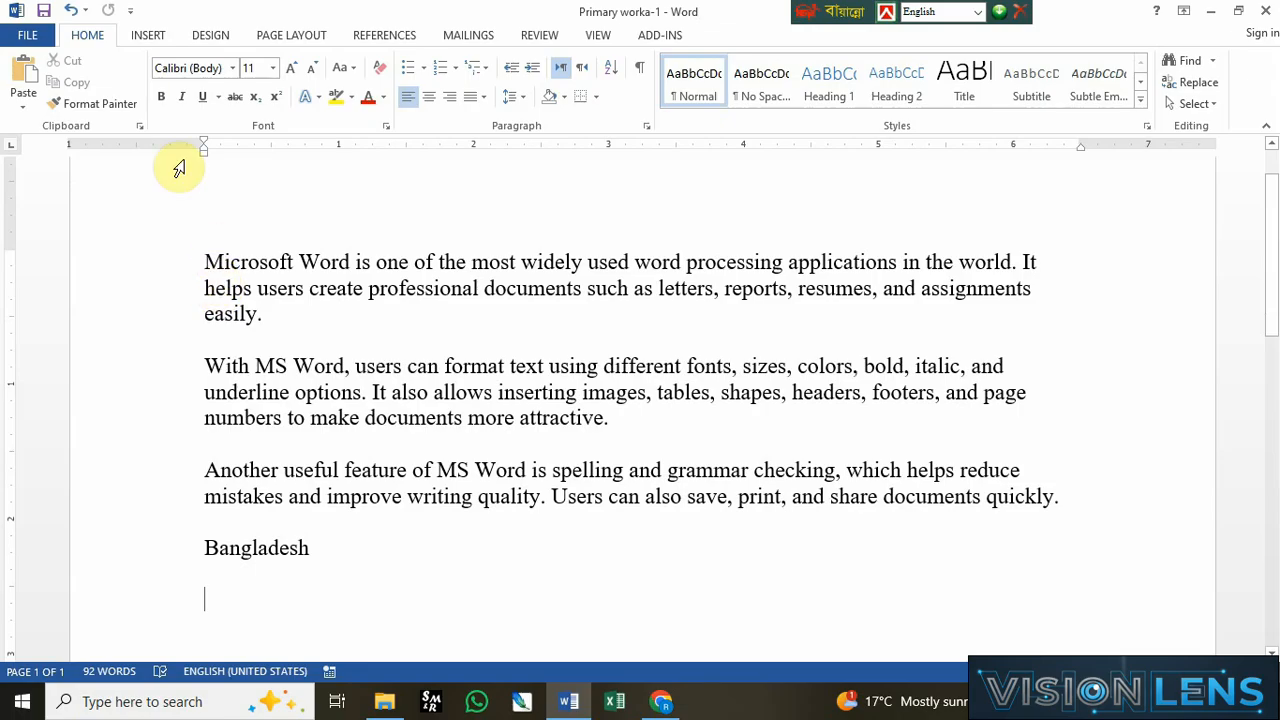
# Step: Make the phrase "Word is one of the most widely" in the first paragraph bold, italic and underlined
pyautogui.click(300, 262)
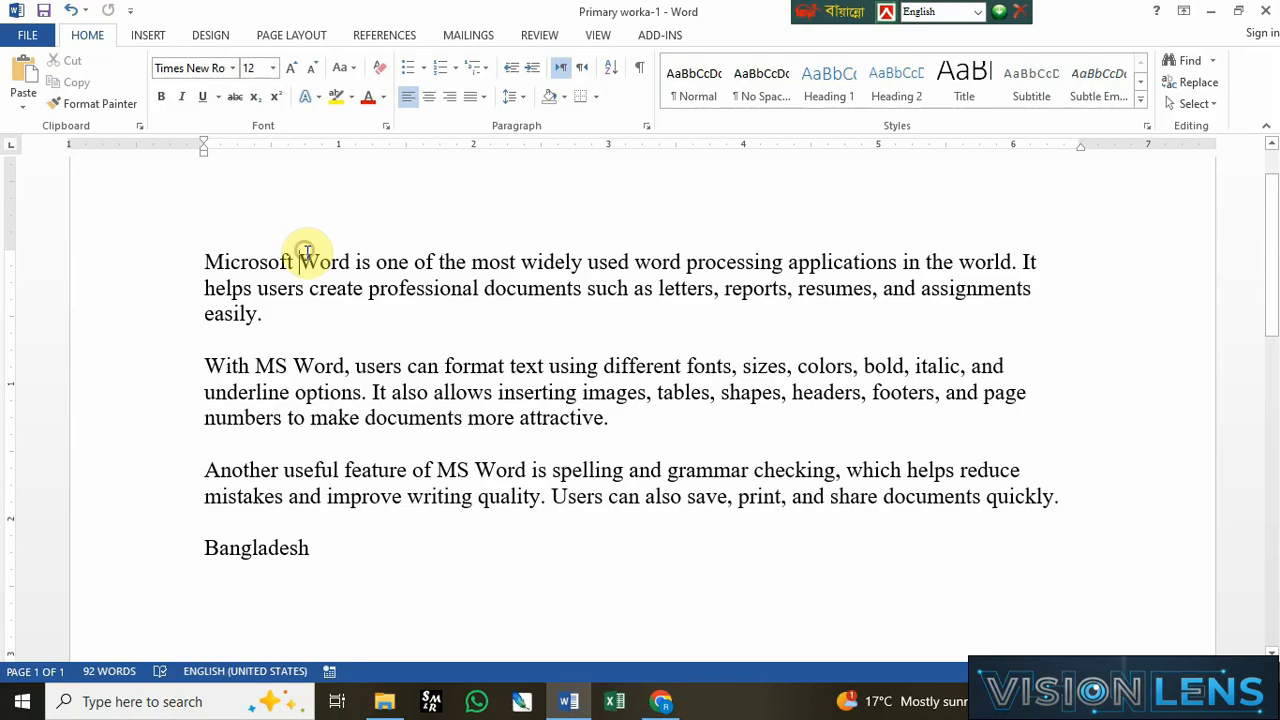
pyautogui.moveTo(306, 251); pyautogui.dragTo(578, 260)
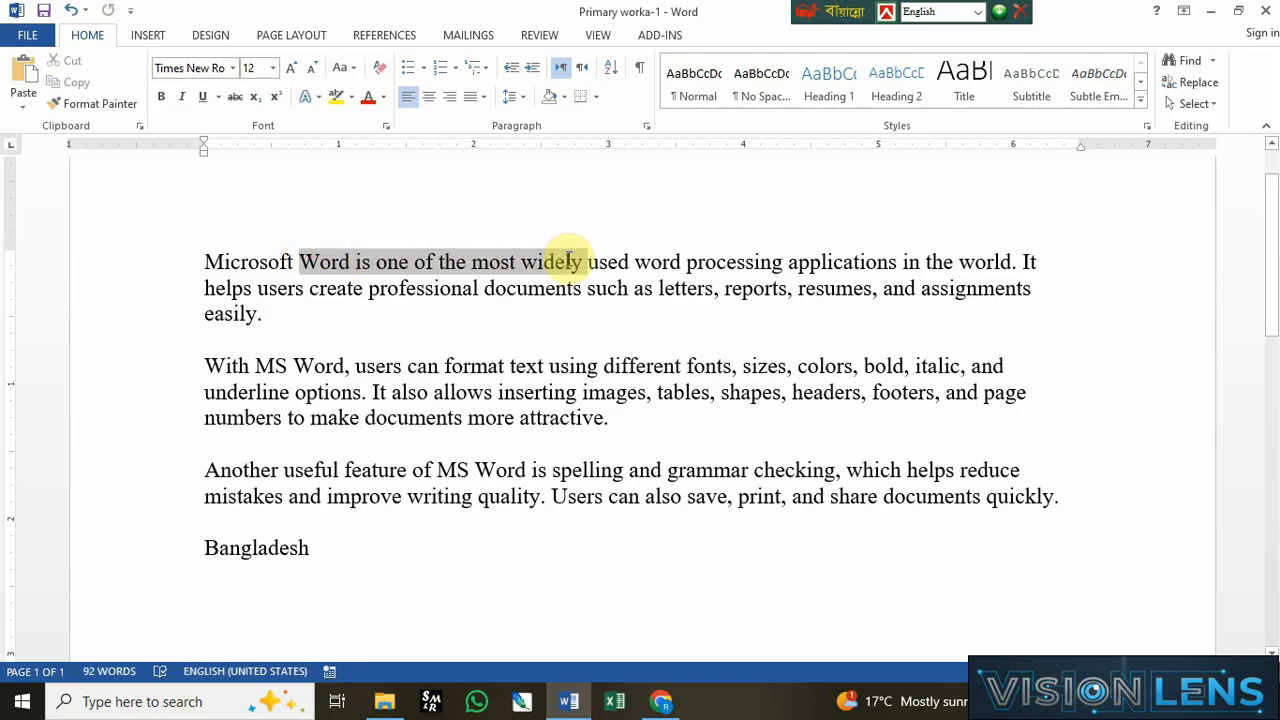
pyautogui.click(158, 98)
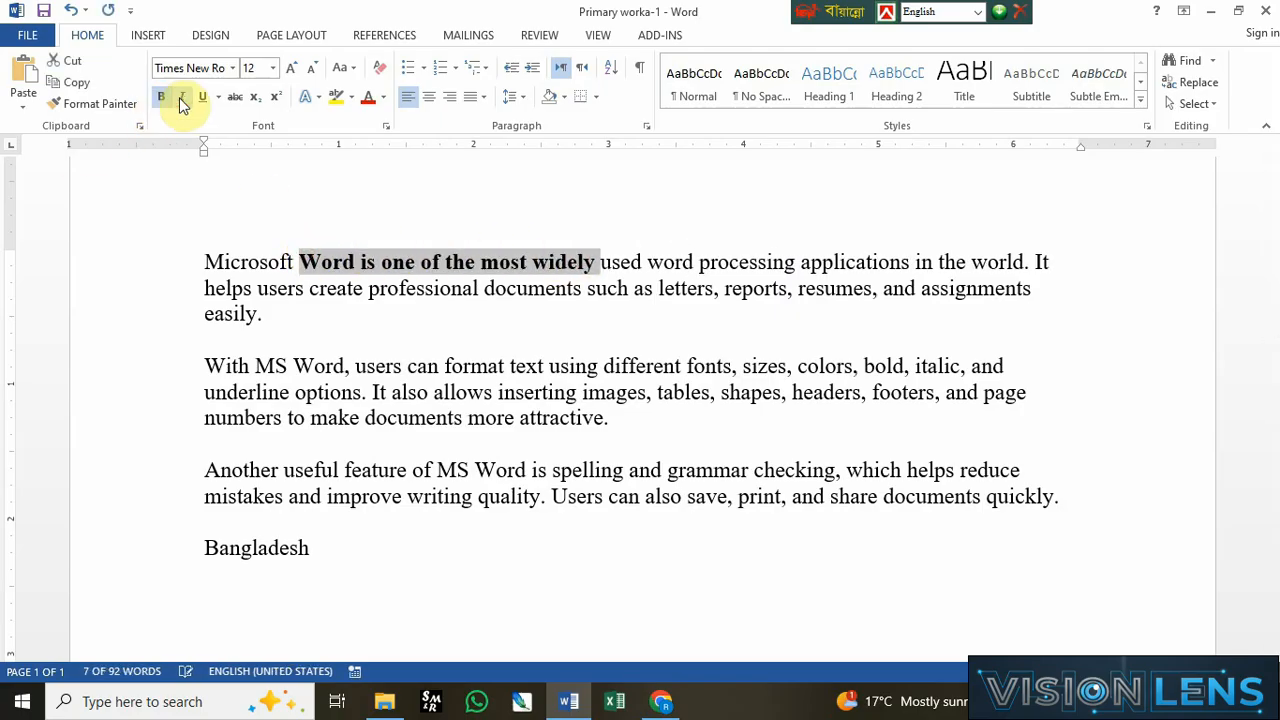
pyautogui.click(181, 97)
pyautogui.click(202, 98)
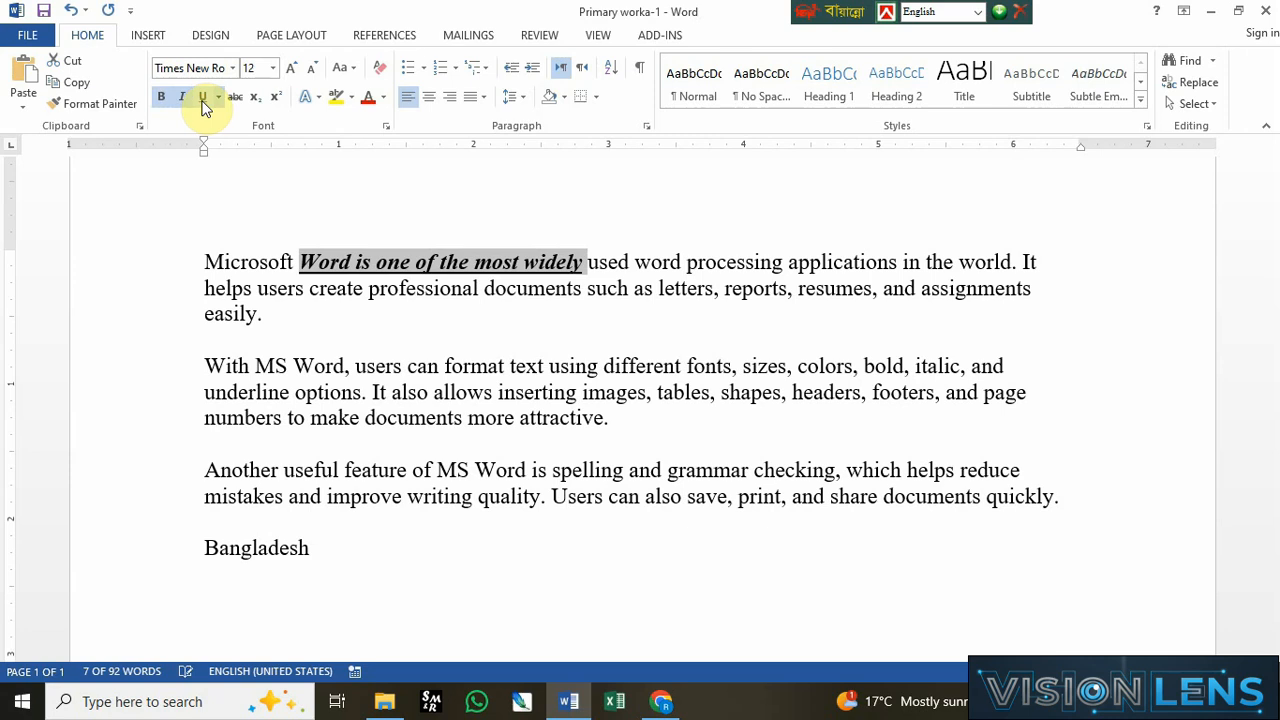
pyautogui.click(218, 97)
pyautogui.click(234, 146)
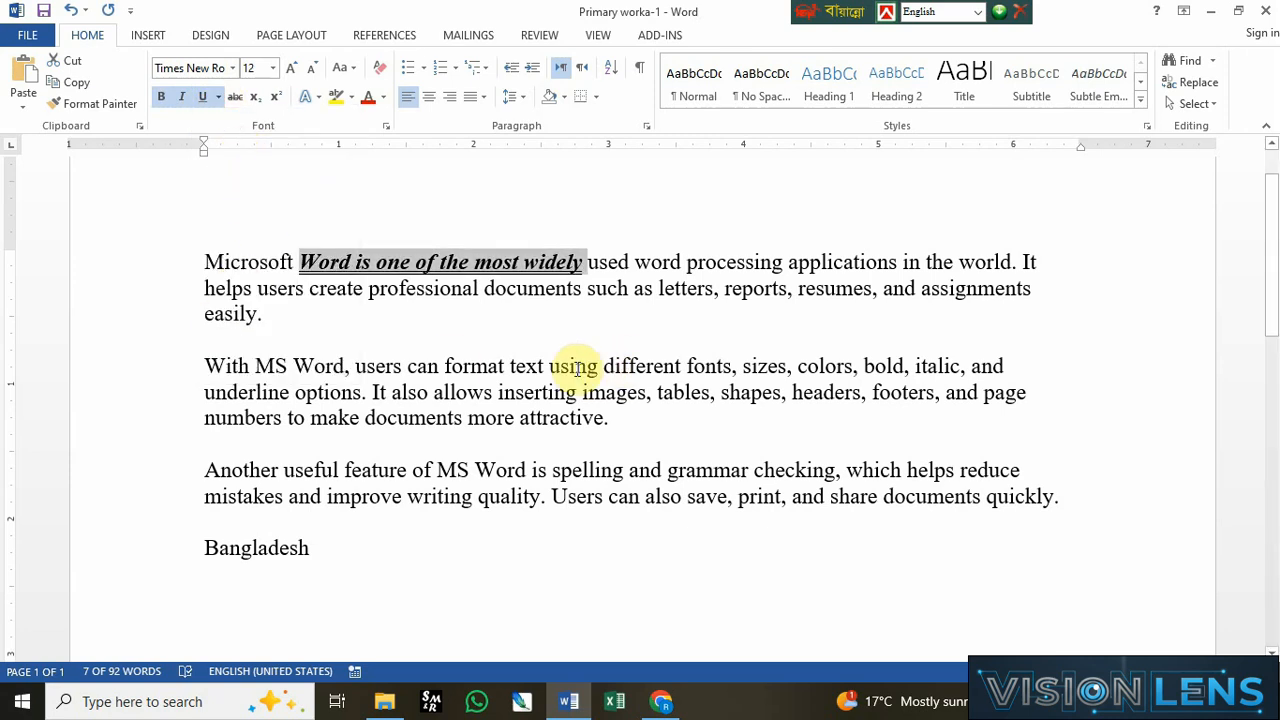
# Step: Color the phrase "using different fonts" in the second paragraph red
pyautogui.moveTo(549, 366); pyautogui.dragTo(731, 366)
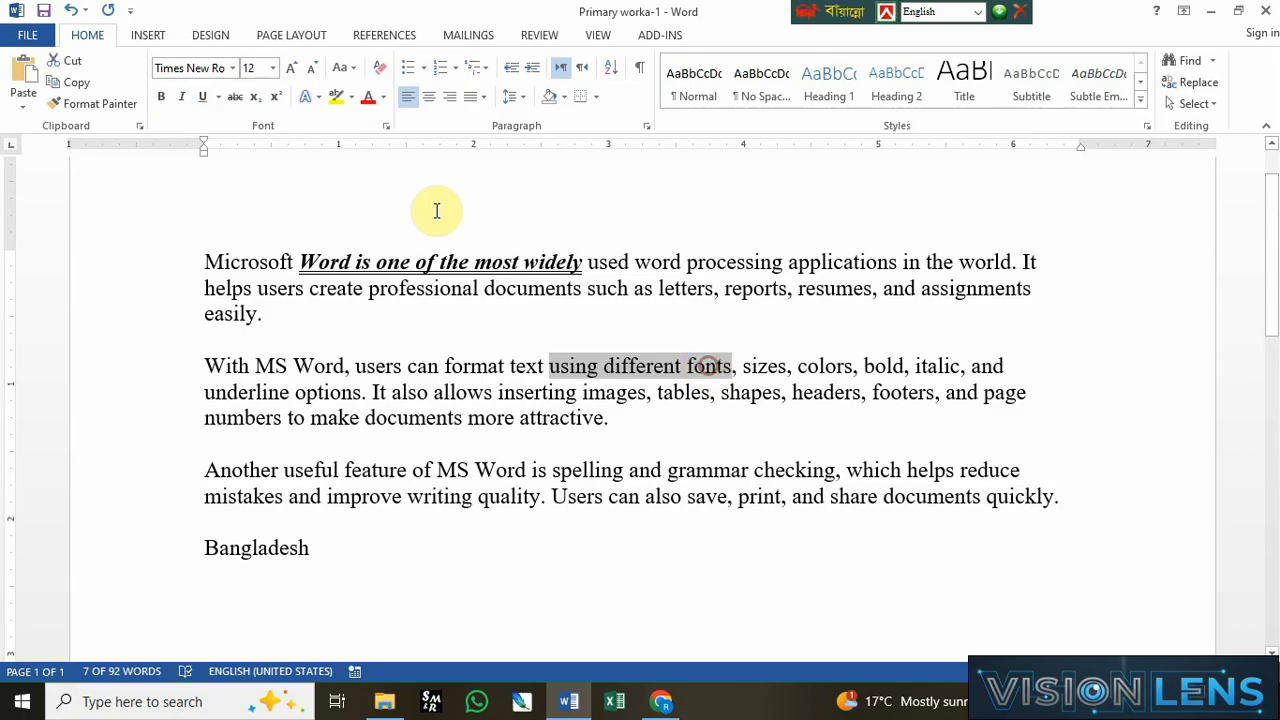
pyautogui.click(381, 103)
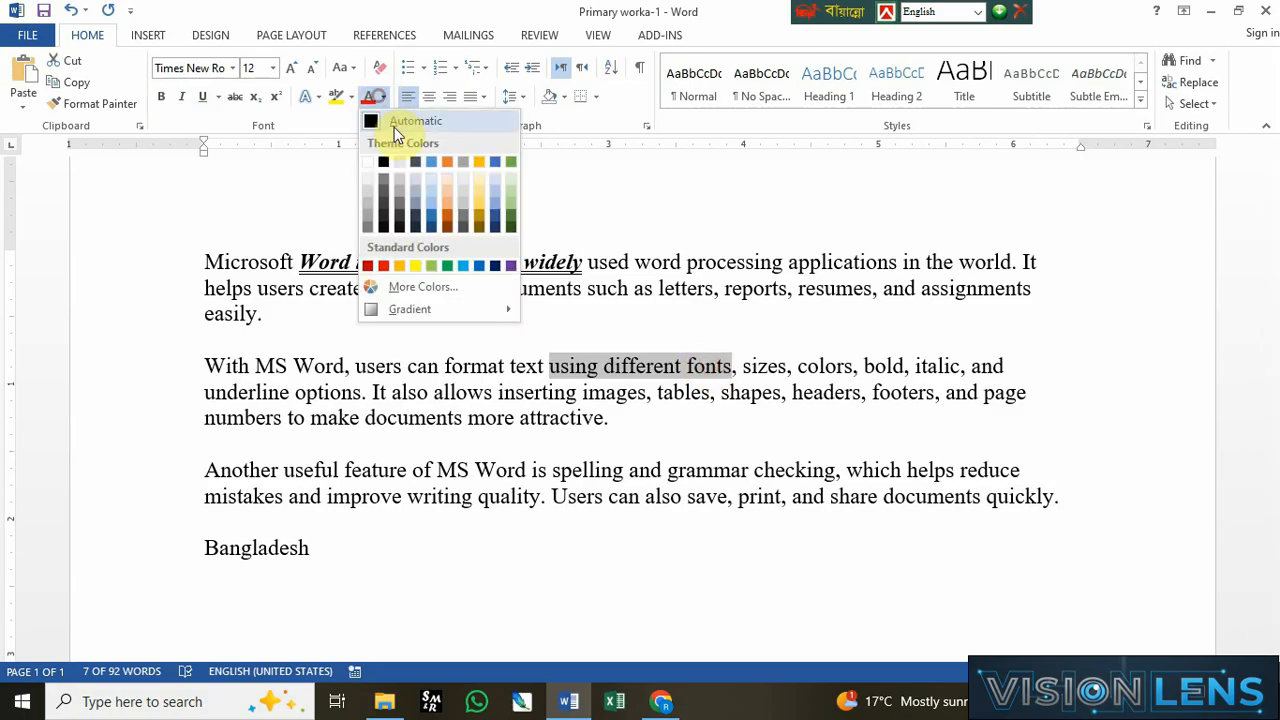
pyautogui.click(385, 265)
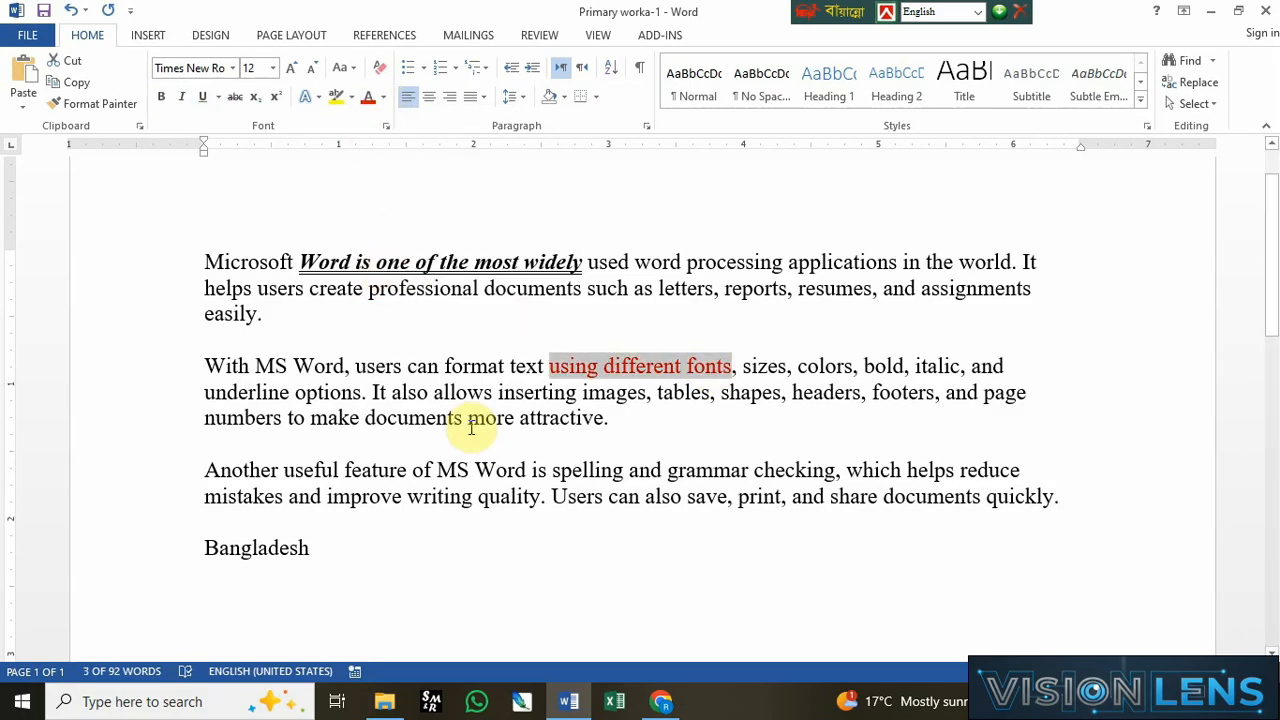
# Step: Highlight the phrase "documents more attractive" in yellow
pyautogui.moveTo(366, 420); pyautogui.dragTo(604, 420)
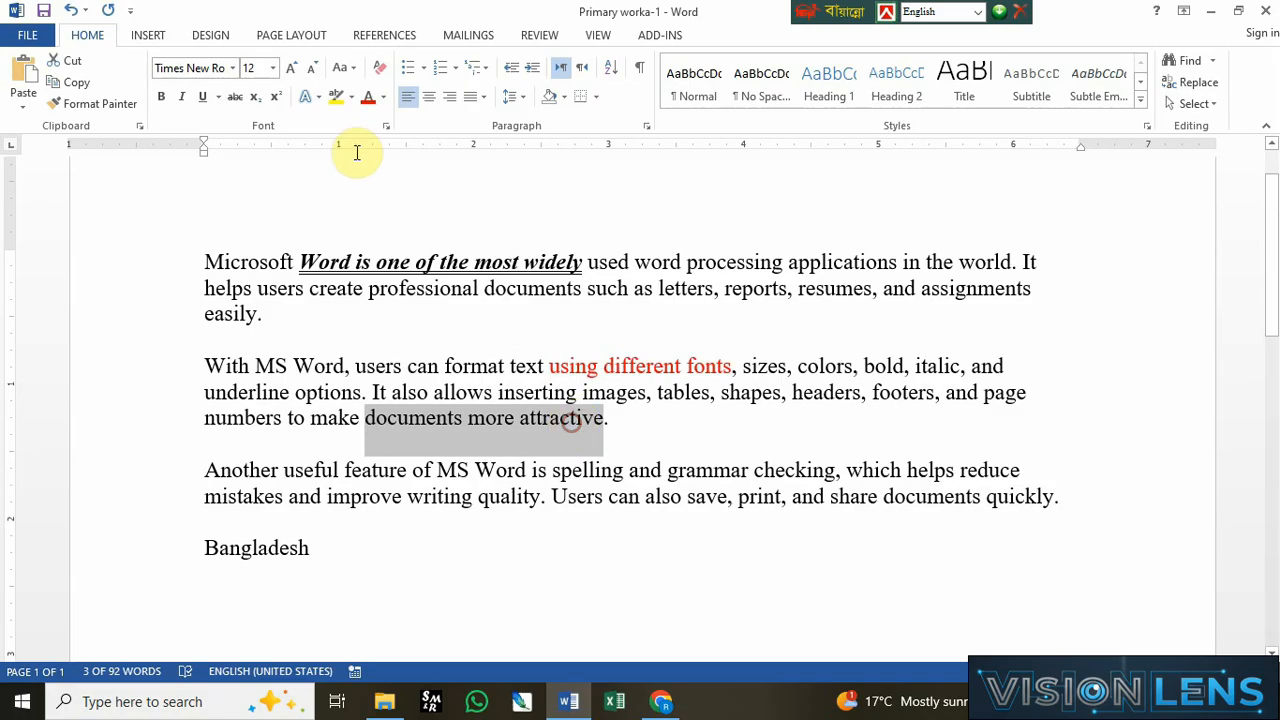
pyautogui.click(353, 99)
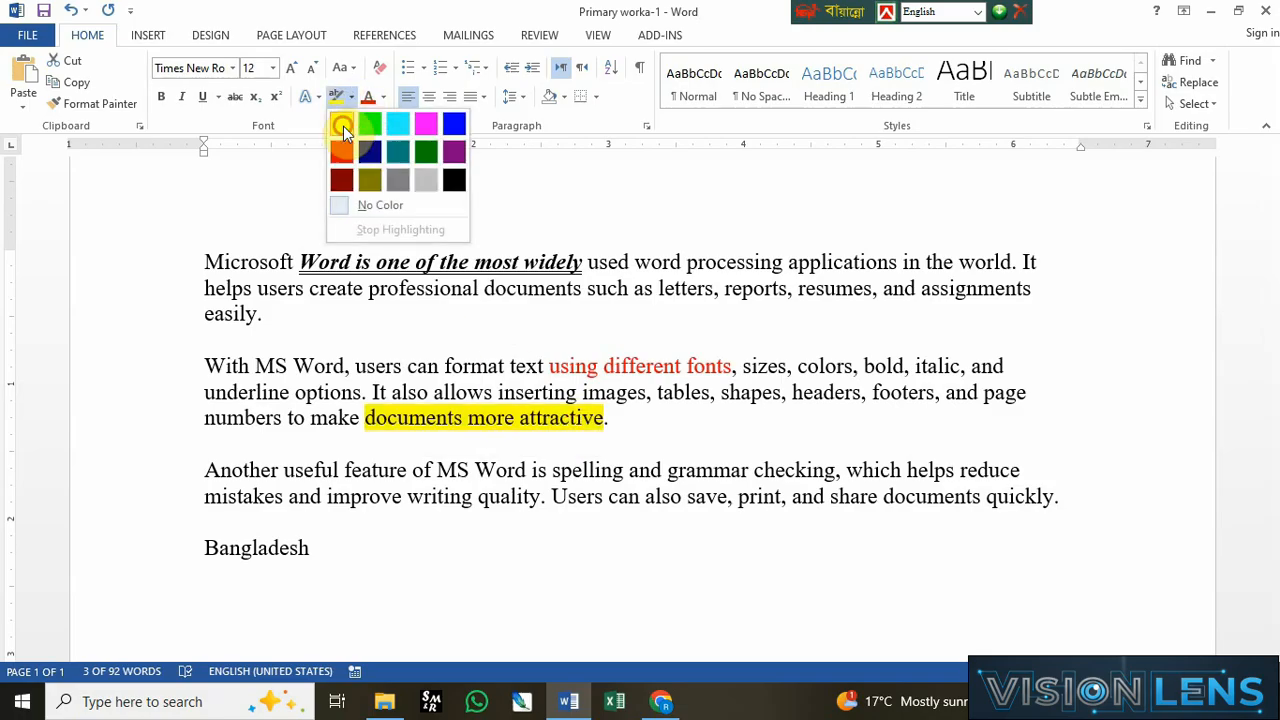
pyautogui.click(343, 126)
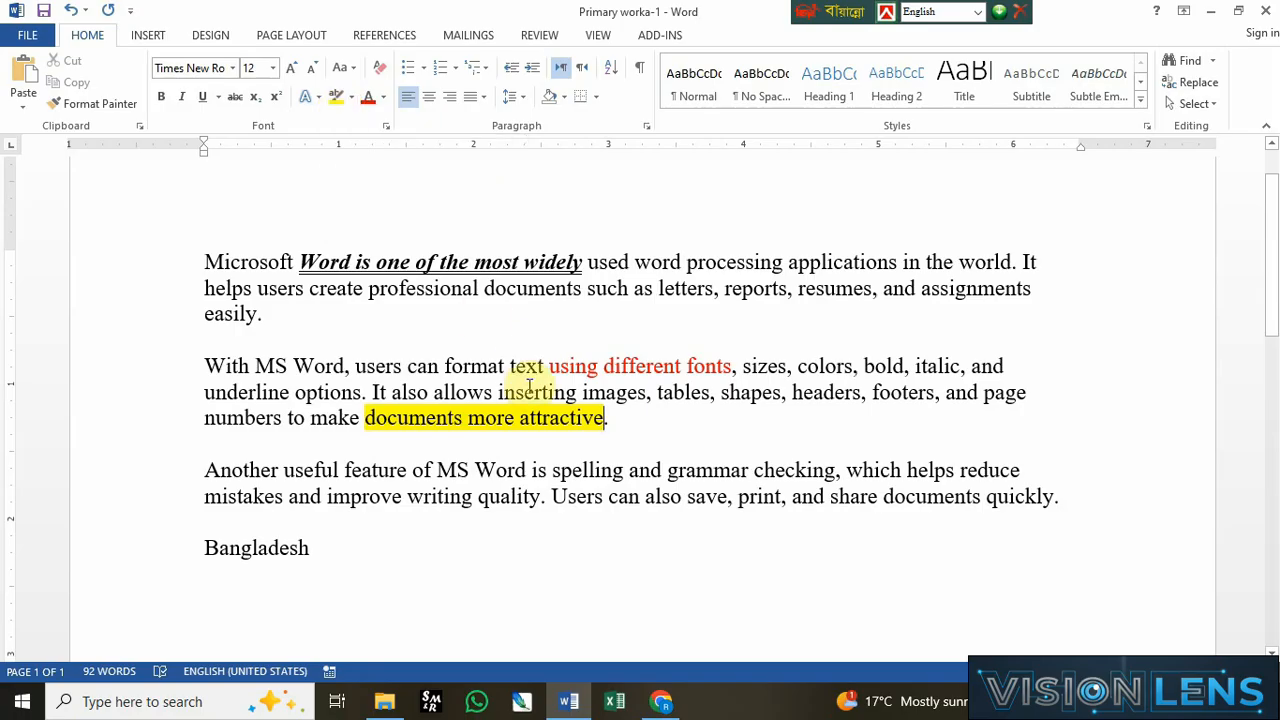
pyautogui.click(545, 424)
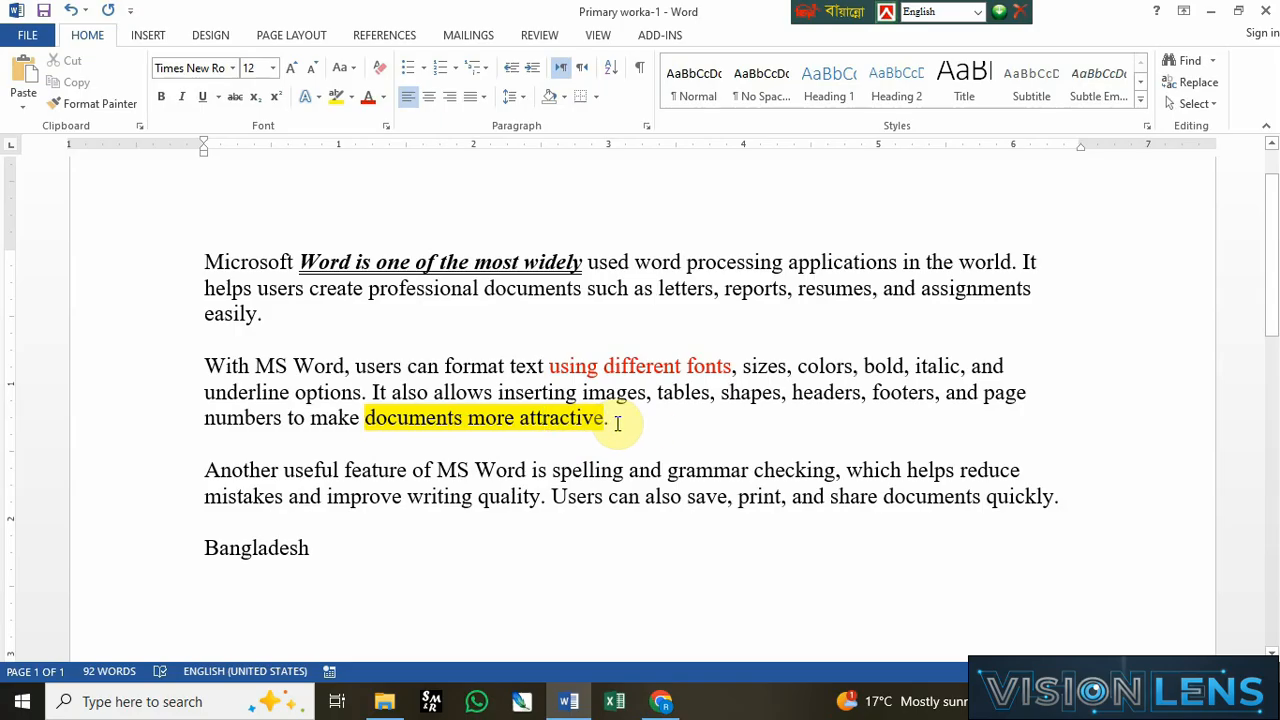
# Step: Remove the highlight from the phrase "documents more attractive"
pyautogui.moveTo(604, 420); pyautogui.dragTo(391, 424)
pyautogui.click(350, 97)
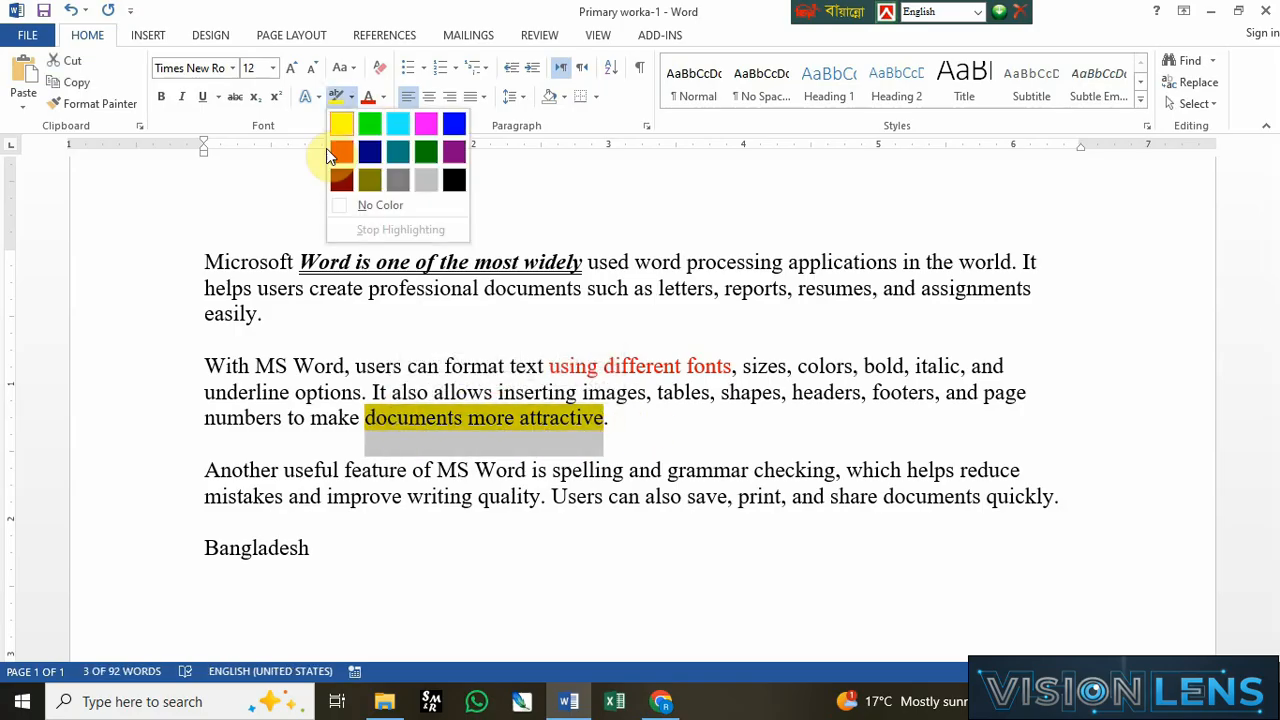
pyautogui.click(369, 207)
# Step: Remove the underline, bold and italic from the phrase "Word is one of the most widely"
pyautogui.moveTo(297, 258); pyautogui.dragTo(590, 258)
pyautogui.click(202, 97)
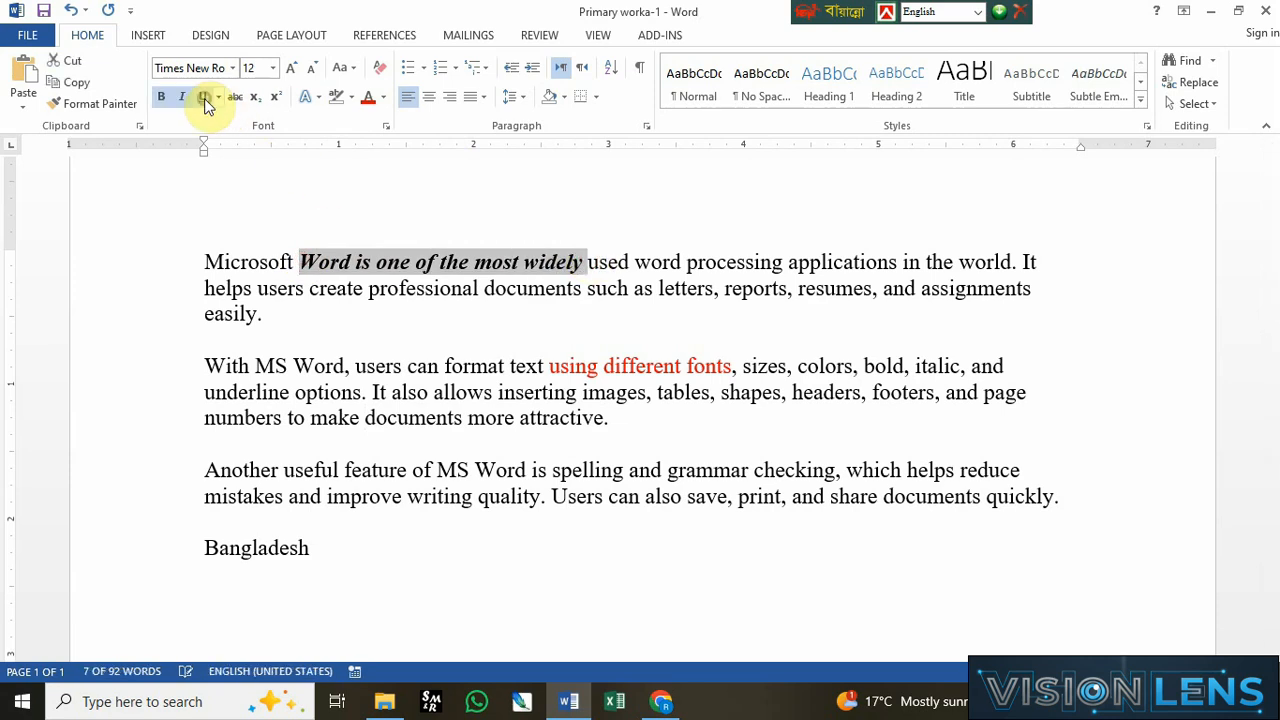
pyautogui.click(162, 98)
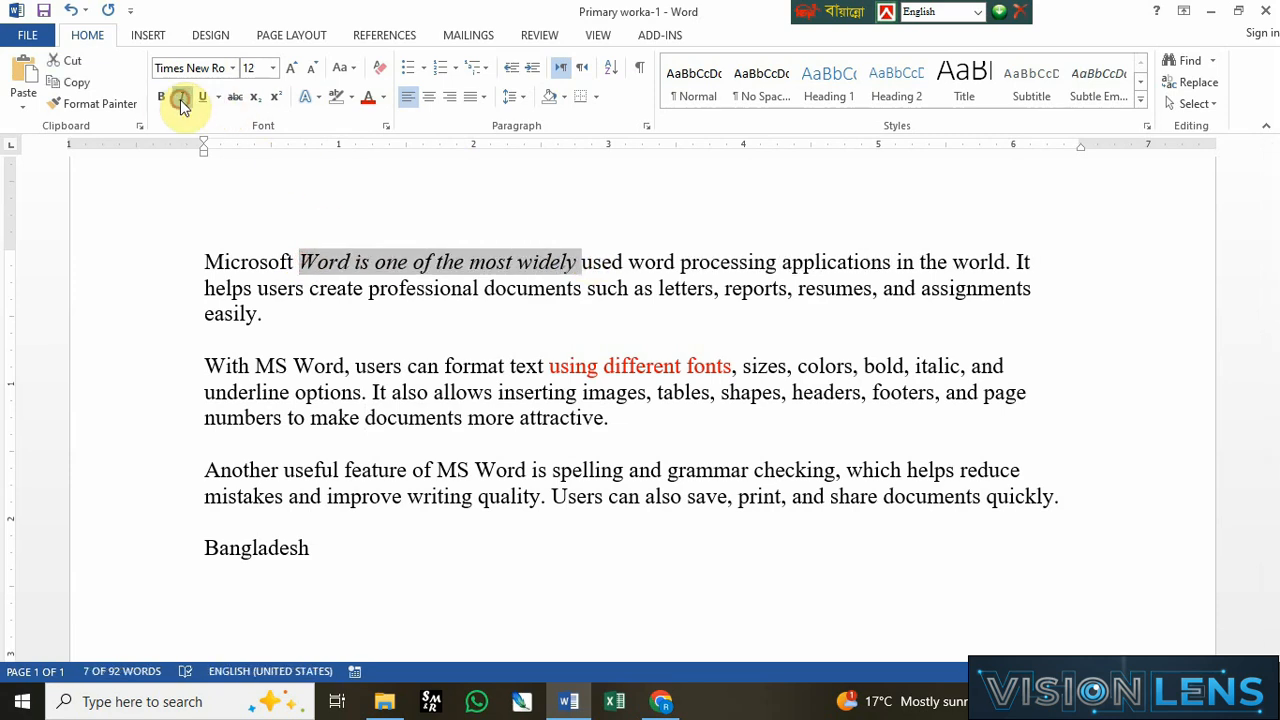
pyautogui.click(181, 98)
pyautogui.click(559, 412)
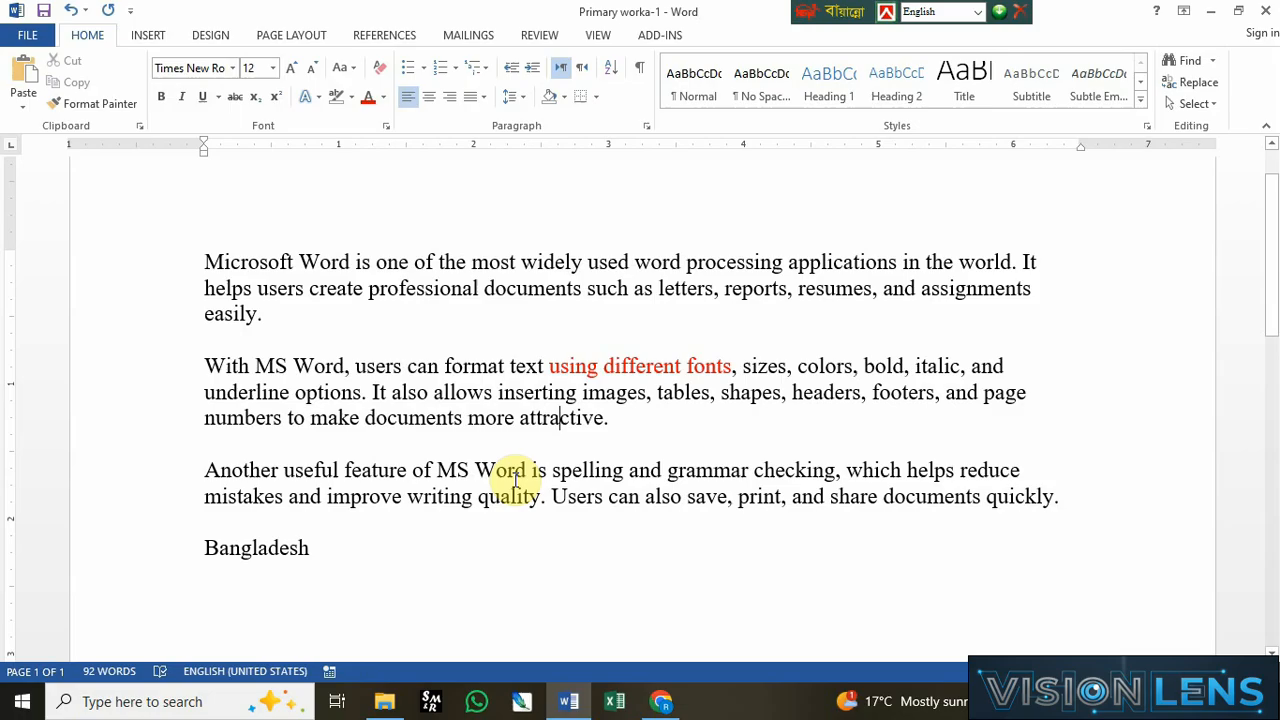
# Step: Make the phrase "MS Word is spelling and grammar" in the third paragraph bold and italic
pyautogui.click(438, 468)
pyautogui.moveTo(440, 466); pyautogui.dragTo(750, 466)
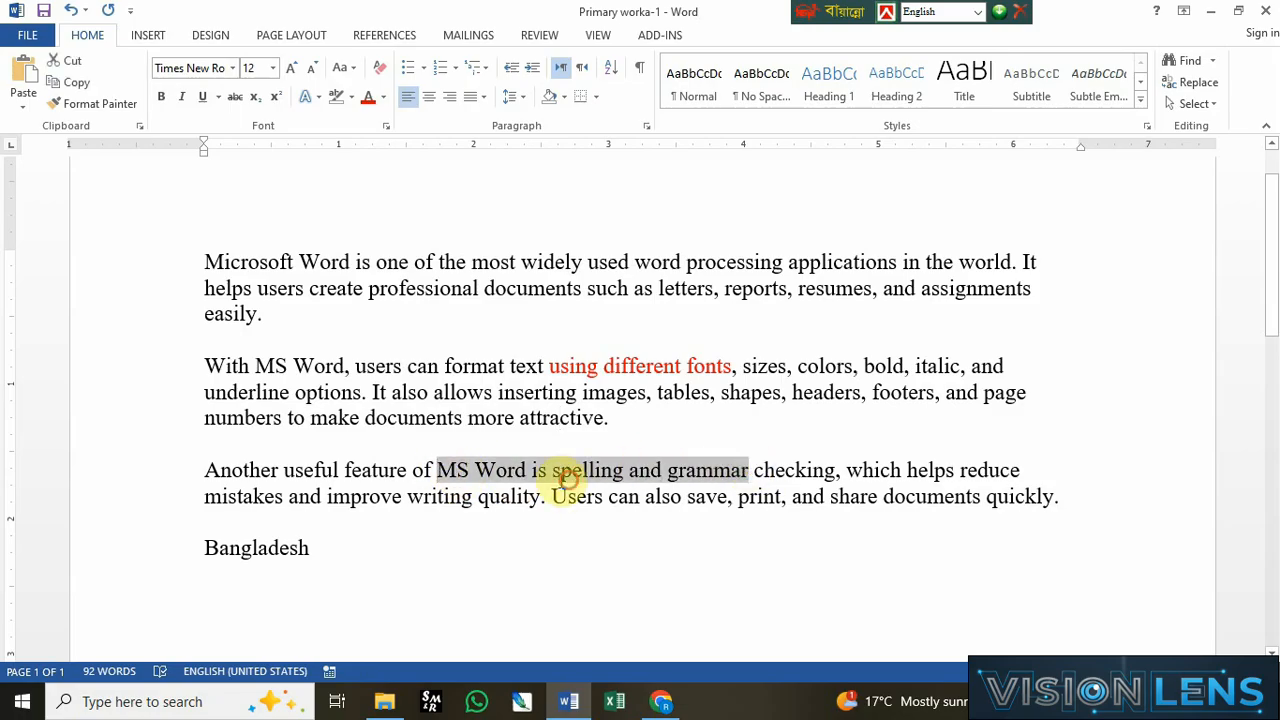
pyautogui.click(438, 470)
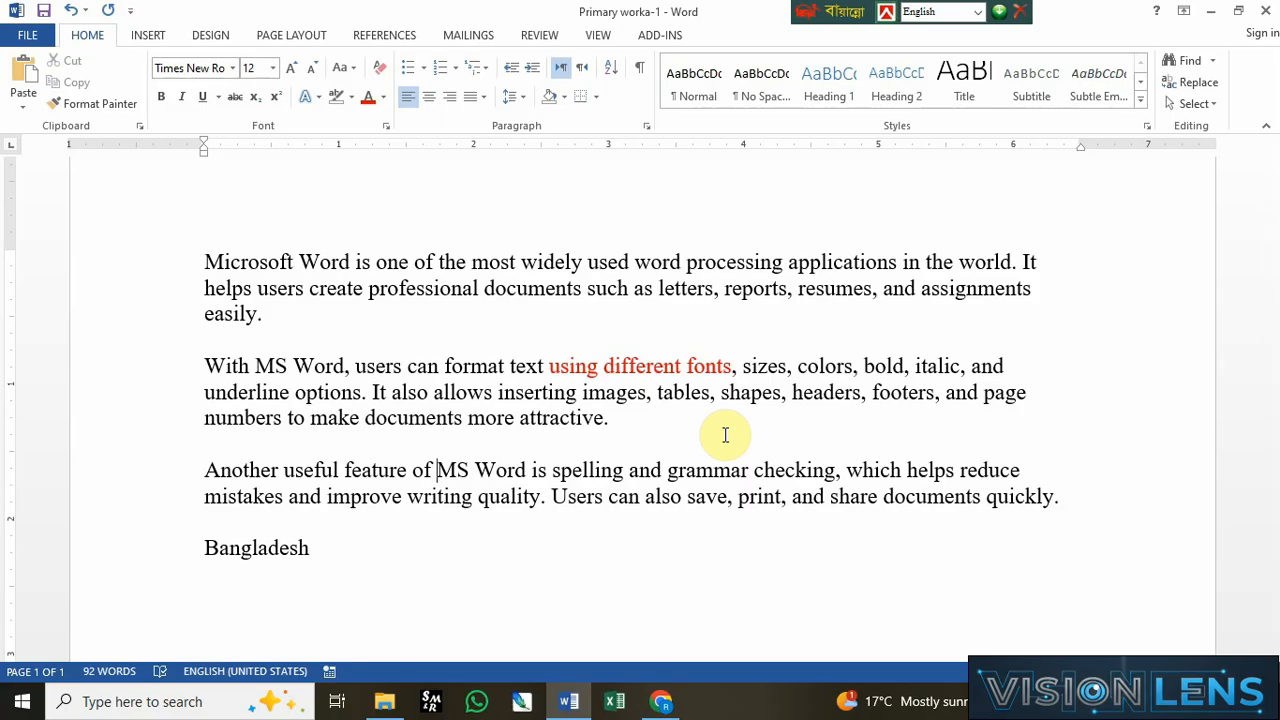
pyautogui.hotkey('shift', 'Right')
pyautogui.hotkey('shift', 'Right')
pyautogui.hotkey('shift', 'Right')
pyautogui.hotkey('shift', 'Right')
pyautogui.hotkey('shift', 'Right')
pyautogui.hotkey('shift', 'Right')
pyautogui.hotkey('shift', 'Right')
pyautogui.hotkey('shift', 'Right')
pyautogui.hotkey('shift', 'Right')
pyautogui.hotkey('shift', 'Right')
pyautogui.hotkey('shift', 'Right')
pyautogui.hotkey('shift', 'Right')
pyautogui.hotkey('shift', 'Right')
pyautogui.hotkey('shift', 'Right')
pyautogui.hotkey('shift', 'Right')
pyautogui.hotkey('shift', 'Right')
pyautogui.hotkey('shift', 'Right')
pyautogui.hotkey('shift', 'Right')
pyautogui.hotkey('shift', 'Right')
pyautogui.hotkey('shift', 'Right')
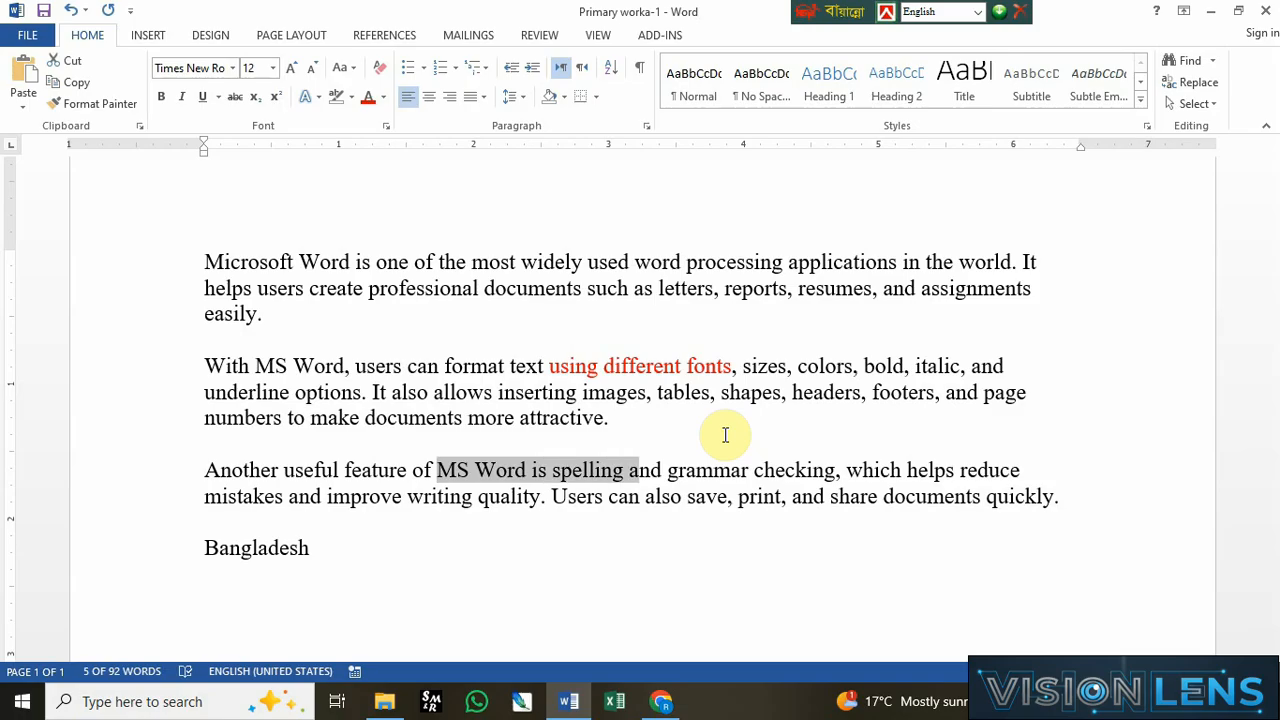
pyautogui.hotkey('shift', 'Right')
pyautogui.hotkey('shift', 'Right')
pyautogui.hotkey('shift', 'Right')
pyautogui.hotkey('shift', 'Right')
pyautogui.hotkey('shift', 'Right')
pyautogui.hotkey('shift', 'Right')
pyautogui.hotkey('shift', 'Right')
pyautogui.hotkey('shift', 'Right')
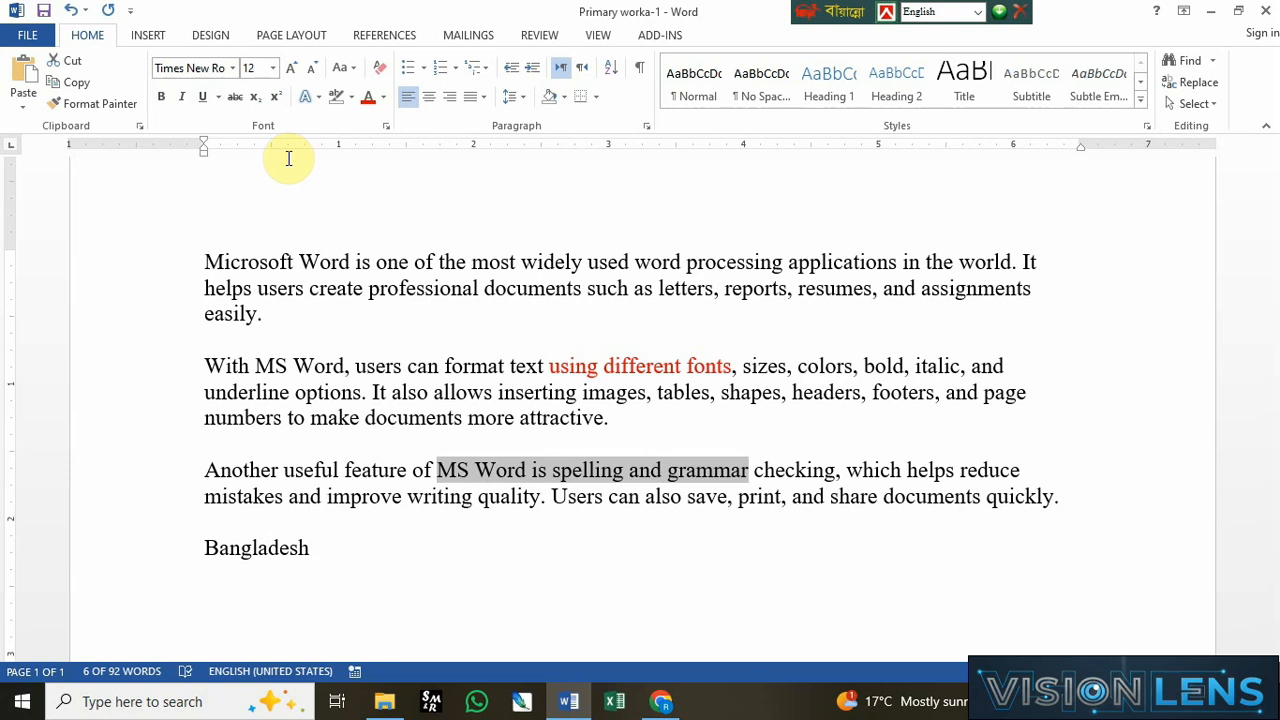
pyautogui.click(162, 99)
pyautogui.click(183, 99)
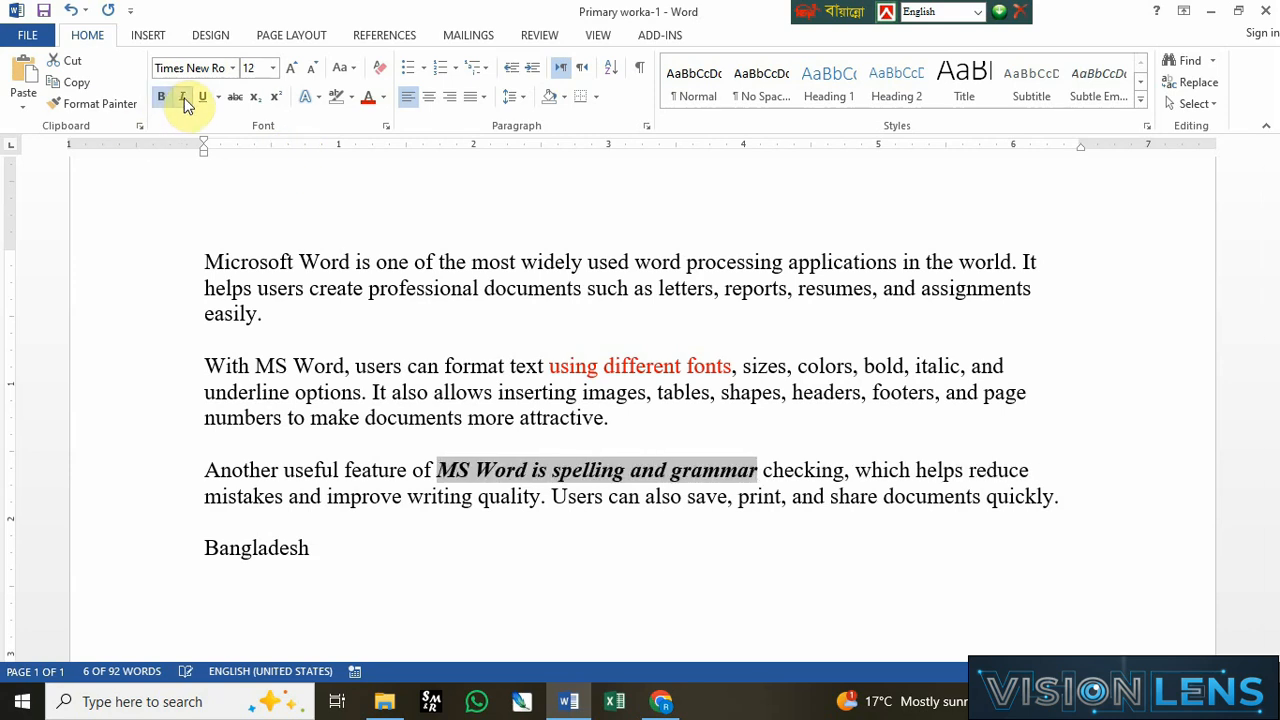
# Step: Set the font size of the phrase "MS Word is spelling and grammar" to 14
pyautogui.click(296, 67)
pyautogui.click(296, 67)
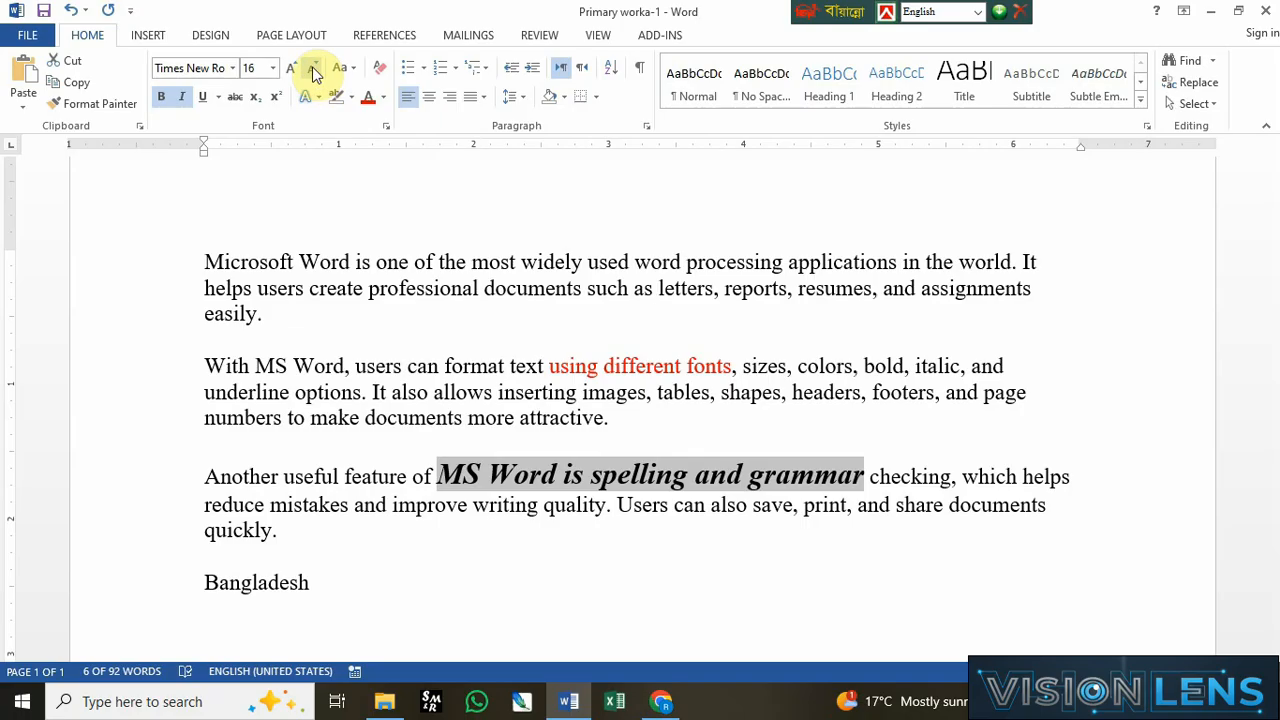
pyautogui.click(313, 73)
pyautogui.click(313, 73)
pyautogui.click(296, 70)
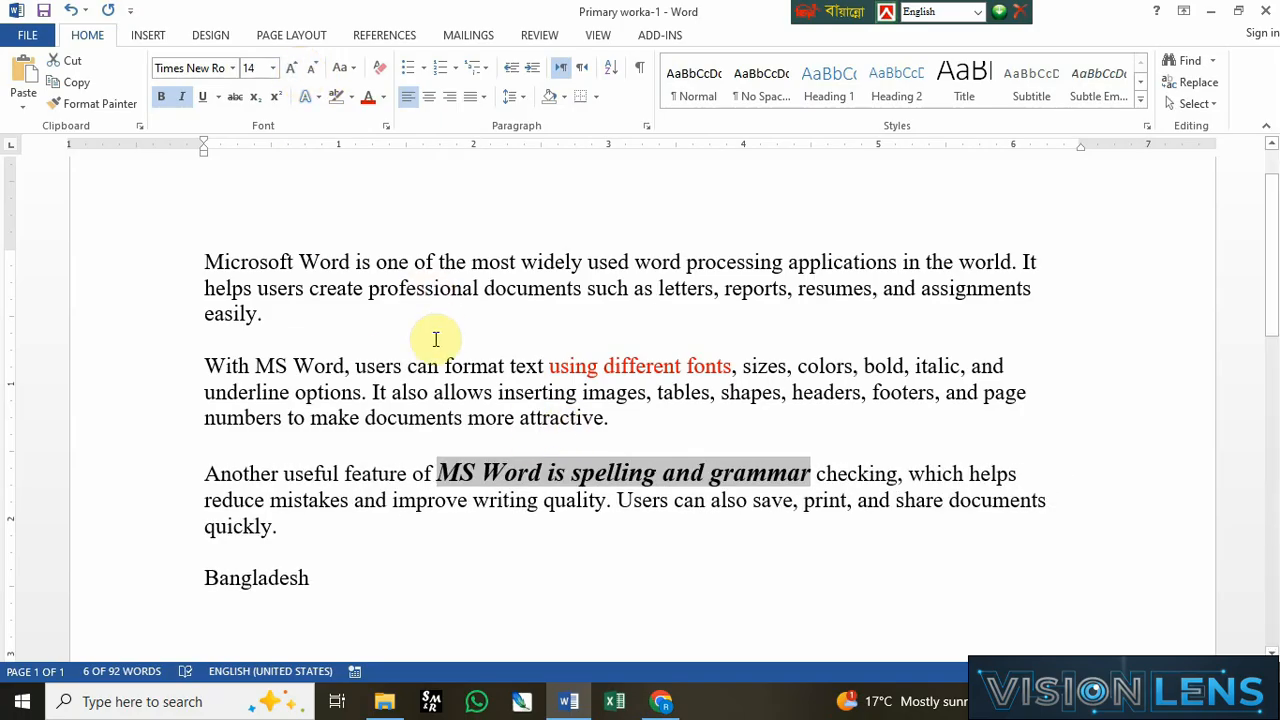
# Step: Change the phrase "It also allows inserting images" to UPPERCASE
pyautogui.click(368, 369)
pyautogui.moveTo(371, 392); pyautogui.dragTo(650, 395)
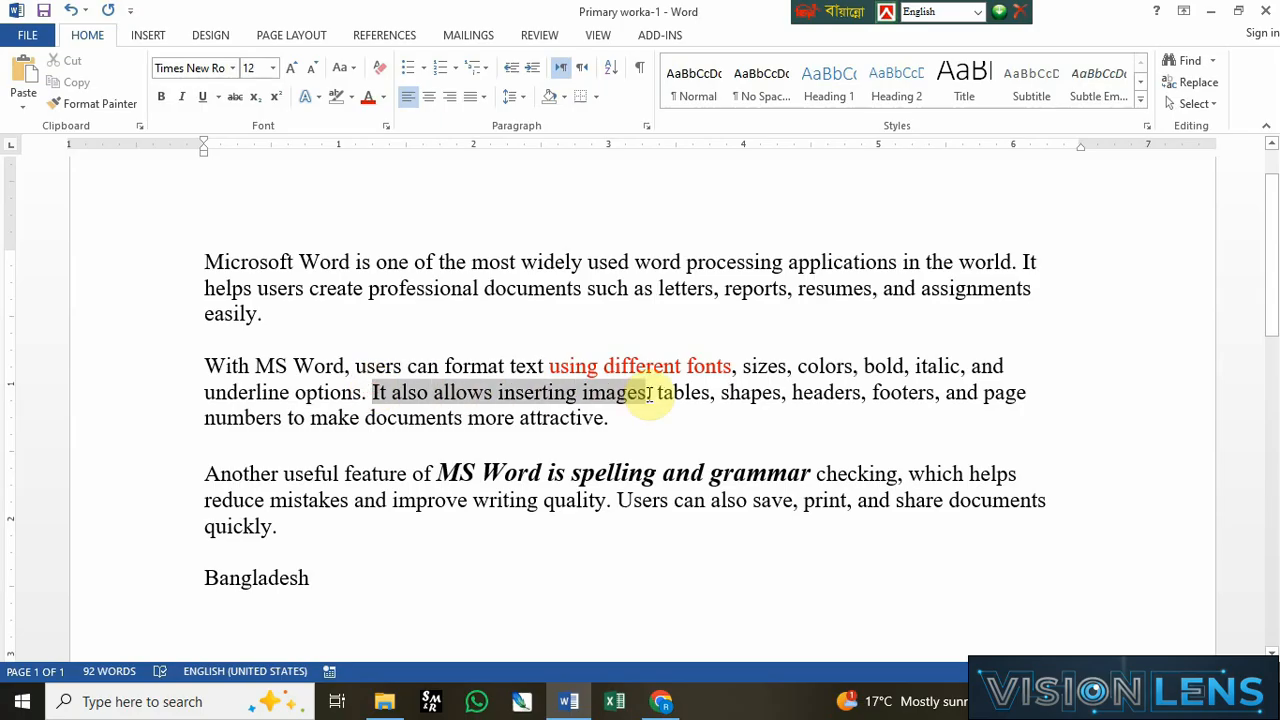
pyautogui.click(350, 72)
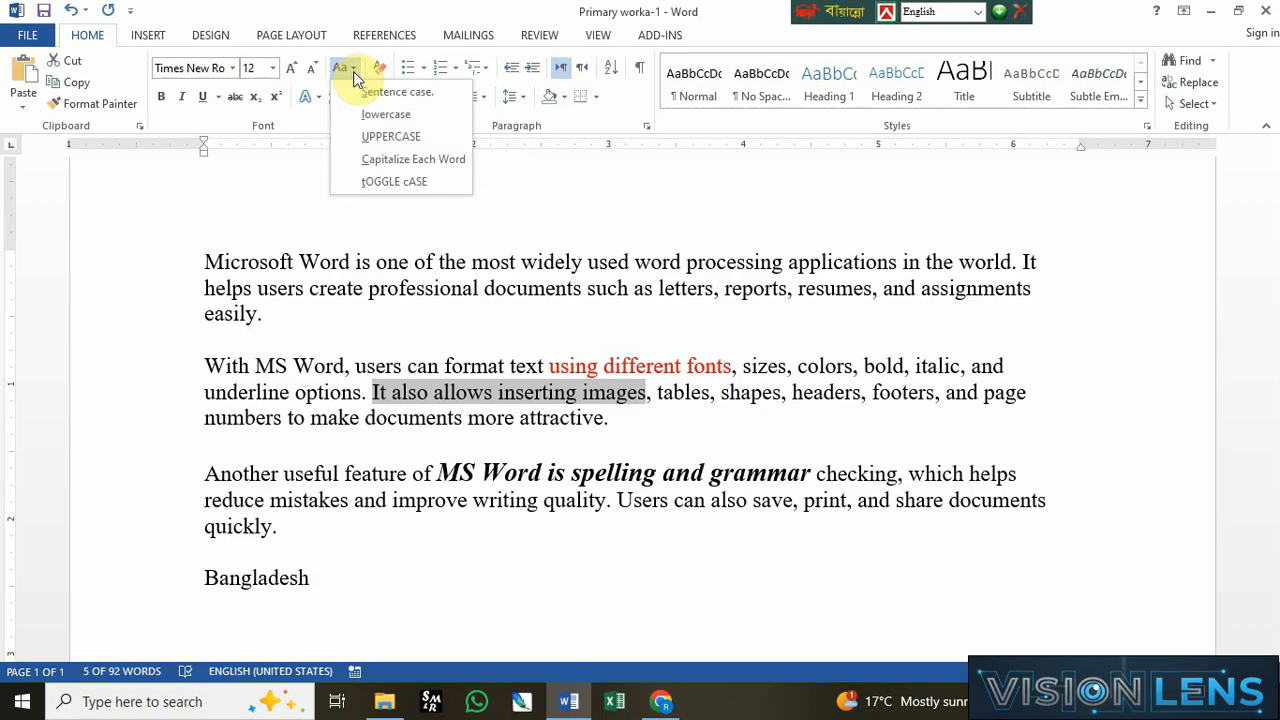
pyautogui.click(388, 136)
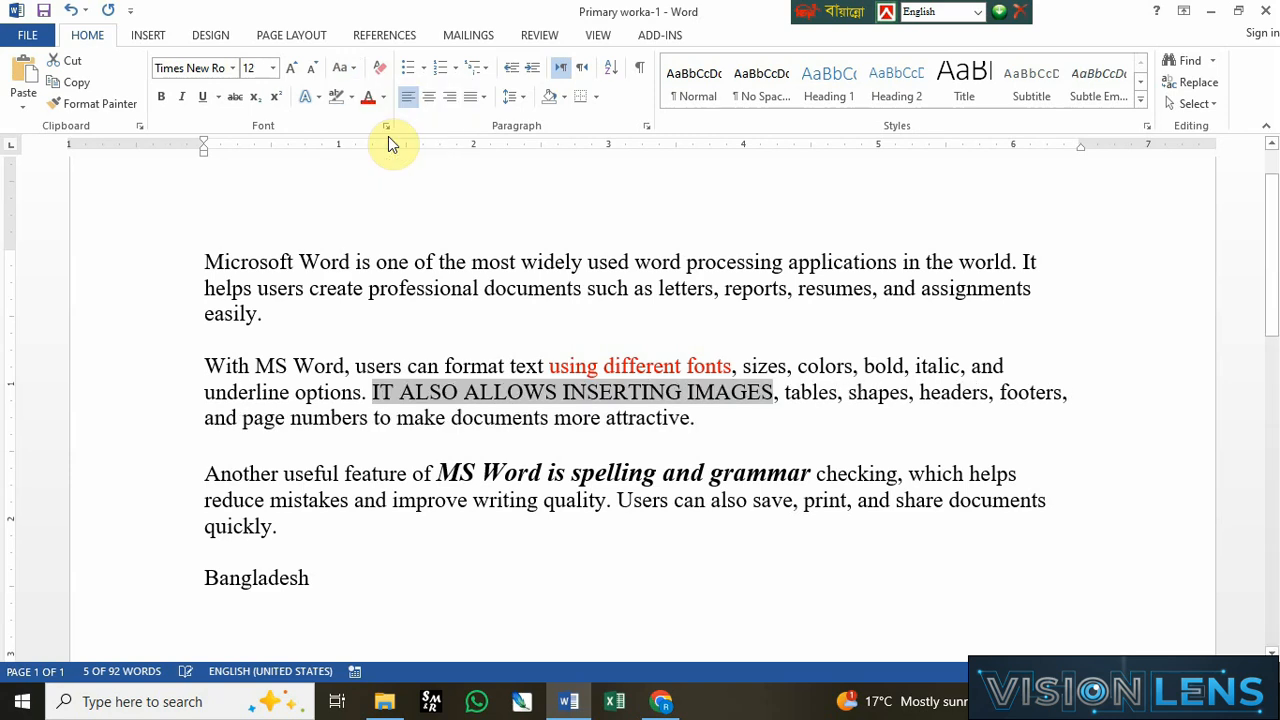
pyautogui.click(347, 69)
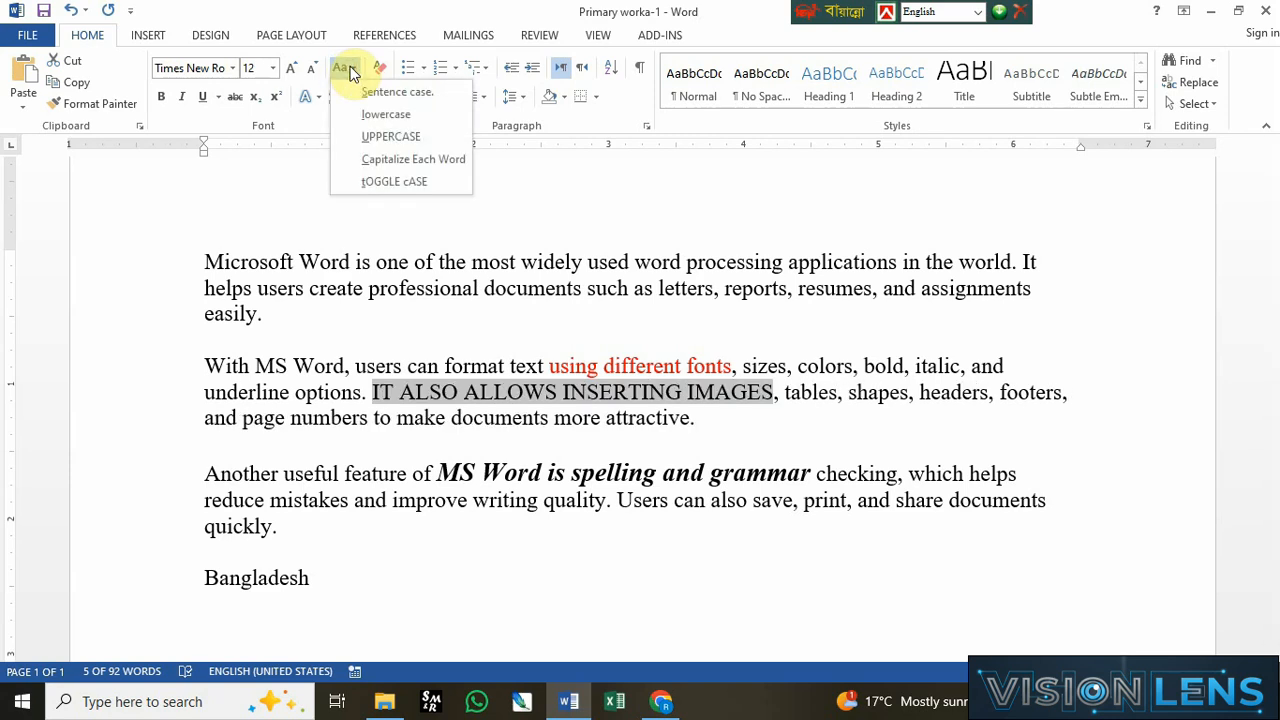
pyautogui.click(391, 411)
pyautogui.click(368, 288)
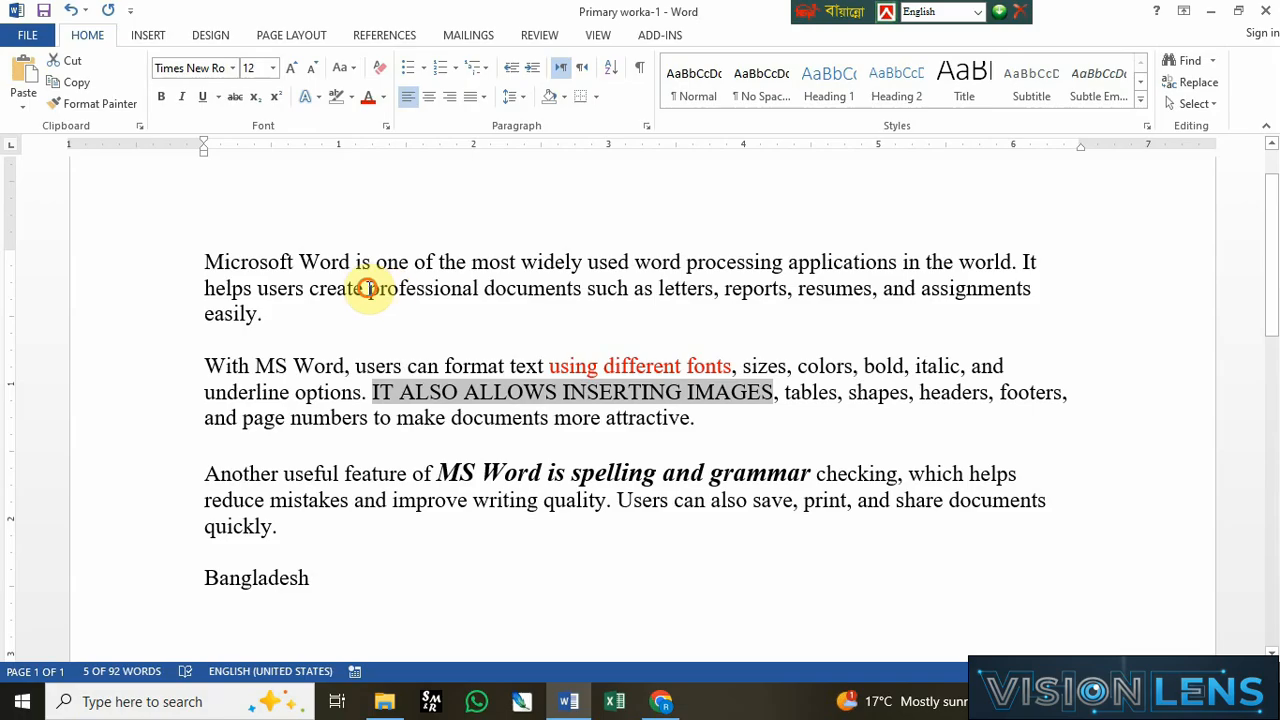
# Step: Grow and shrink the font of the phrase "professional documents such as letters", finishing at size 13
pyautogui.moveTo(368, 288); pyautogui.dragTo(709, 288)
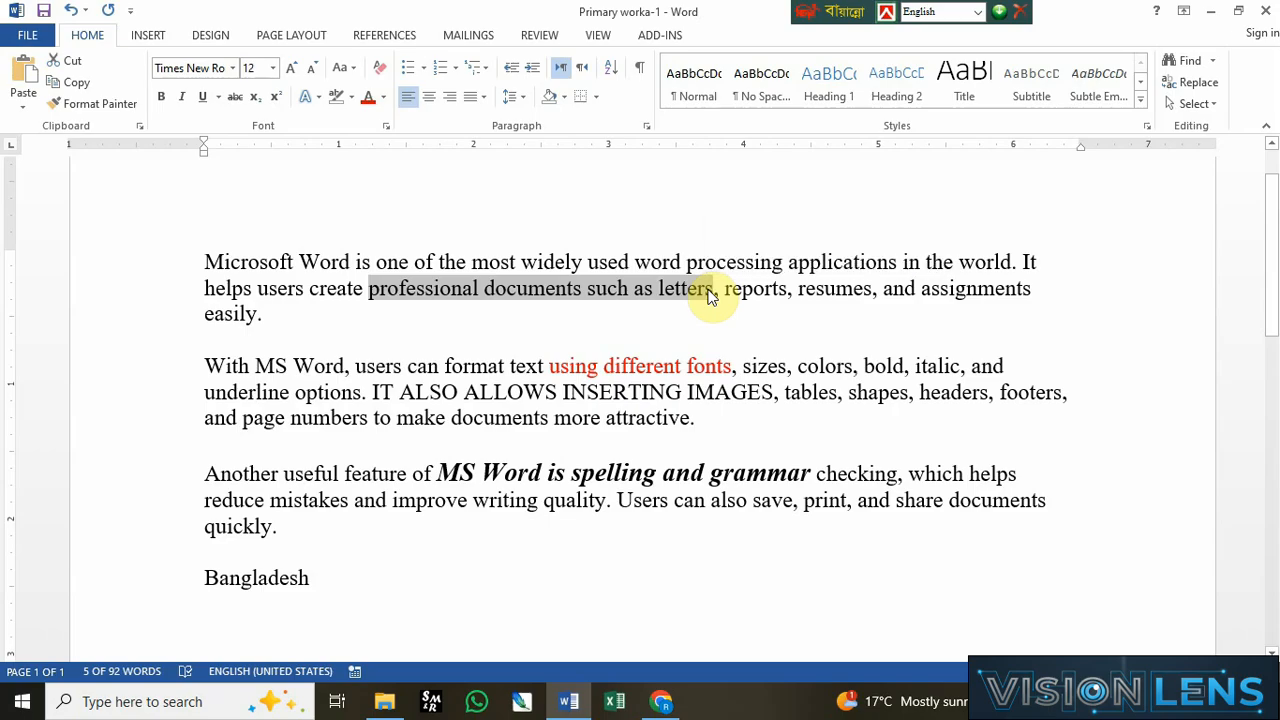
pyautogui.hotkey('ctrl', ']')
pyautogui.hotkey('ctrl', ']')
pyautogui.hotkey('ctrl', ']')
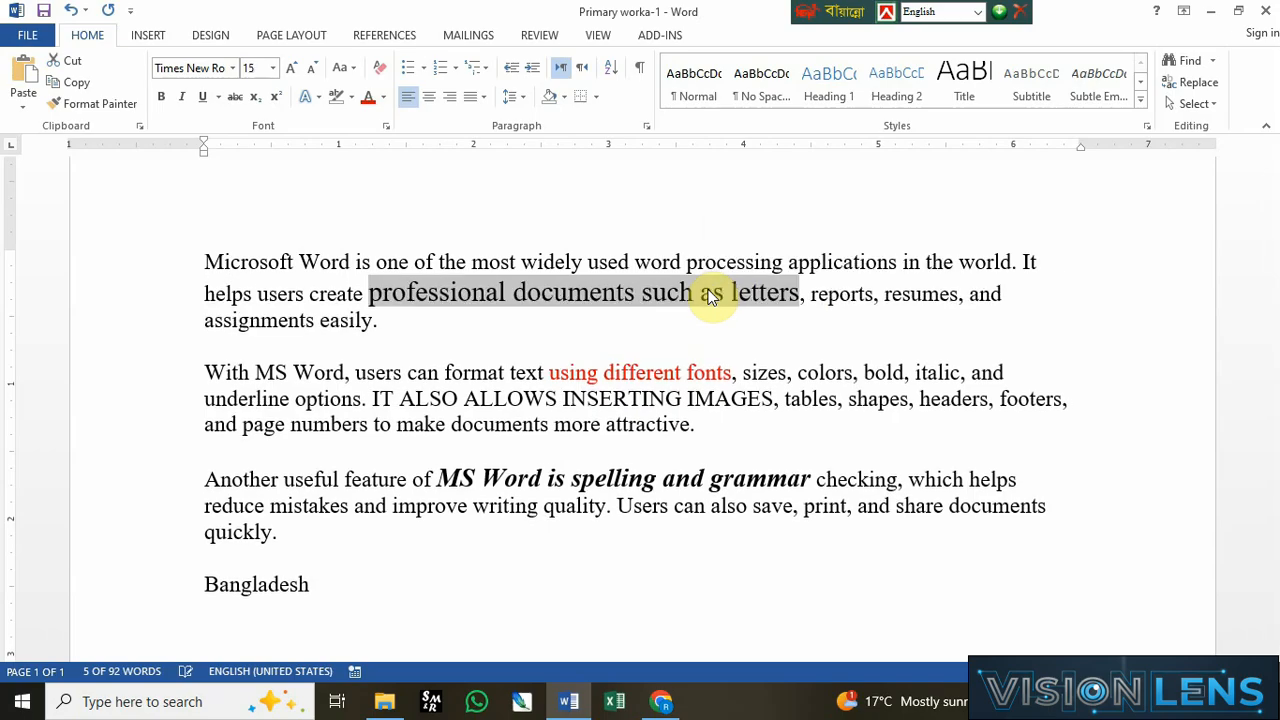
pyautogui.hotkey('ctrl', ']')
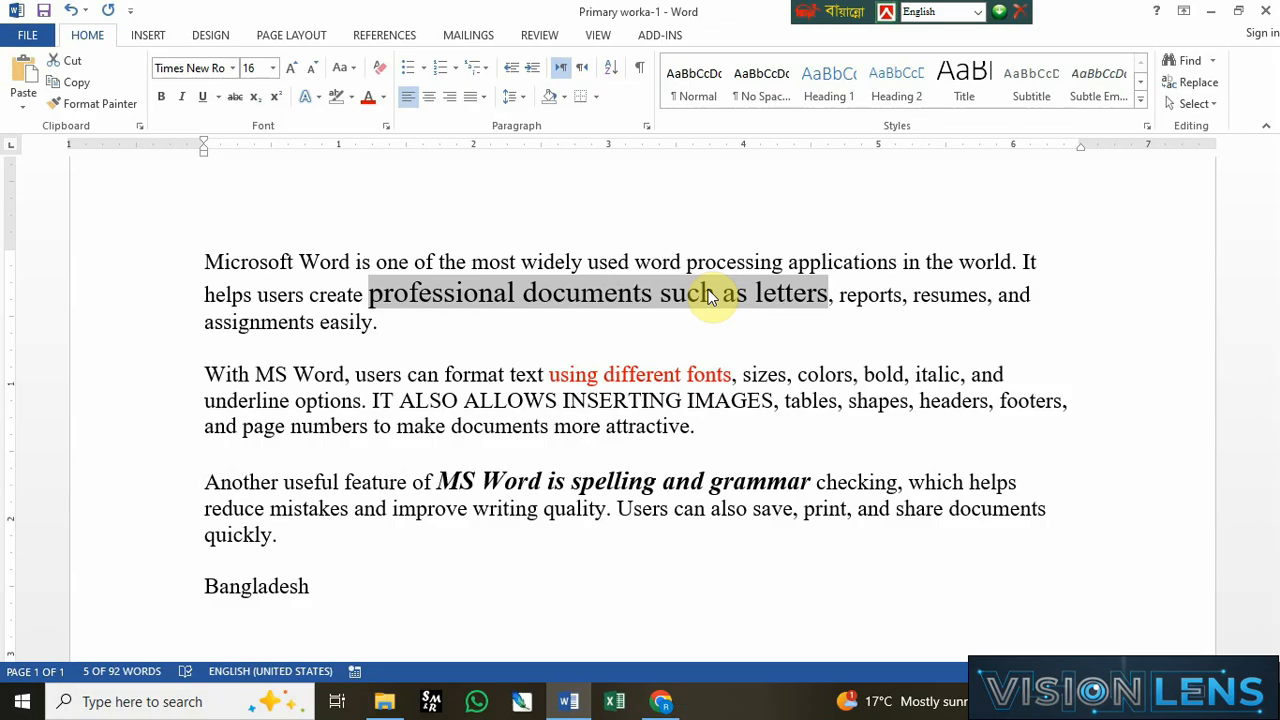
pyautogui.hotkey('ctrl', '[')
pyautogui.hotkey('ctrl', '[')
pyautogui.hotkey('ctrl', '[')
pyautogui.hotkey('ctrl', '[')
pyautogui.hotkey('ctrl', '[')
pyautogui.hotkey('ctrl', '[')
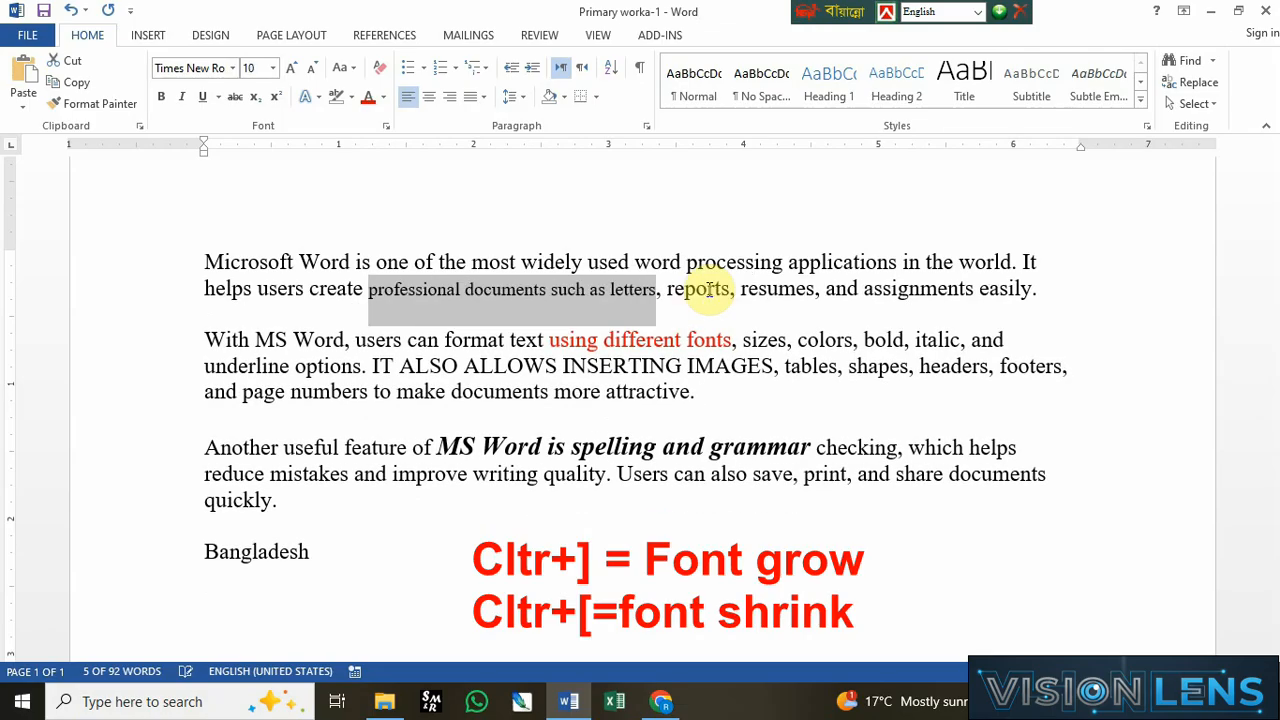
pyautogui.hotkey('ctrl', ']')
pyautogui.hotkey('ctrl', ']')
pyautogui.hotkey('ctrl', ']')
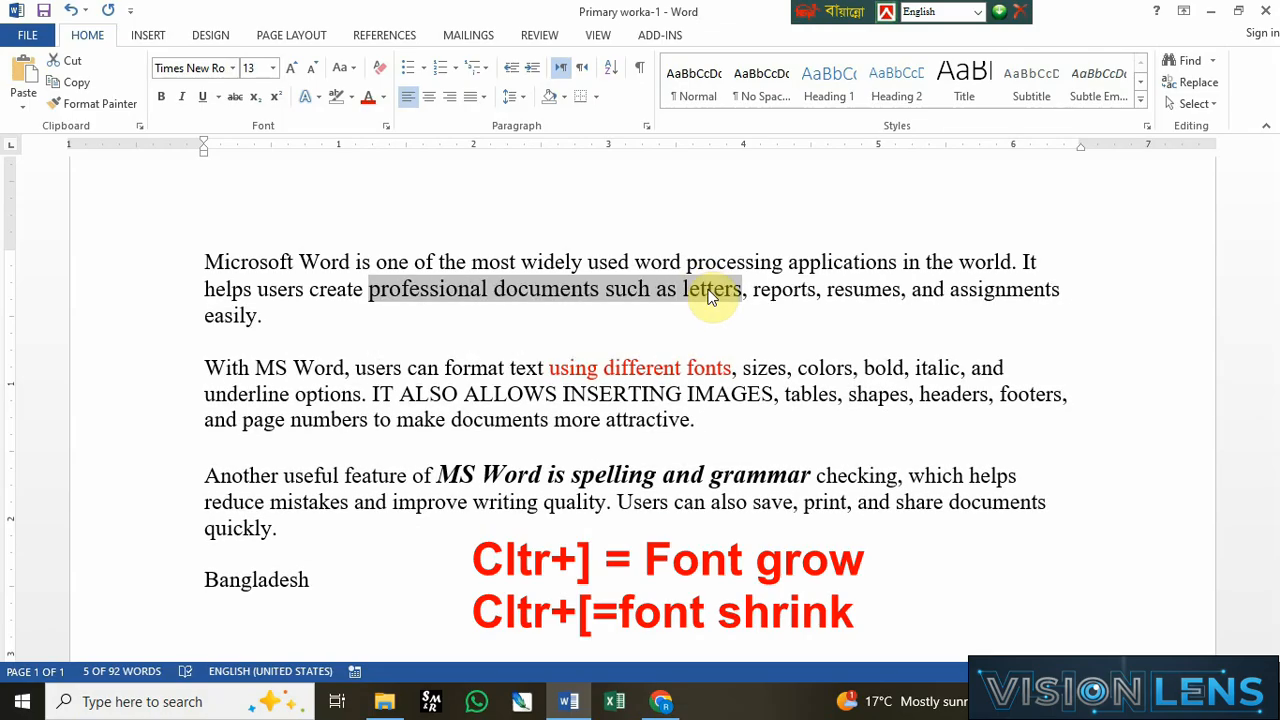
pyautogui.click(556, 438)
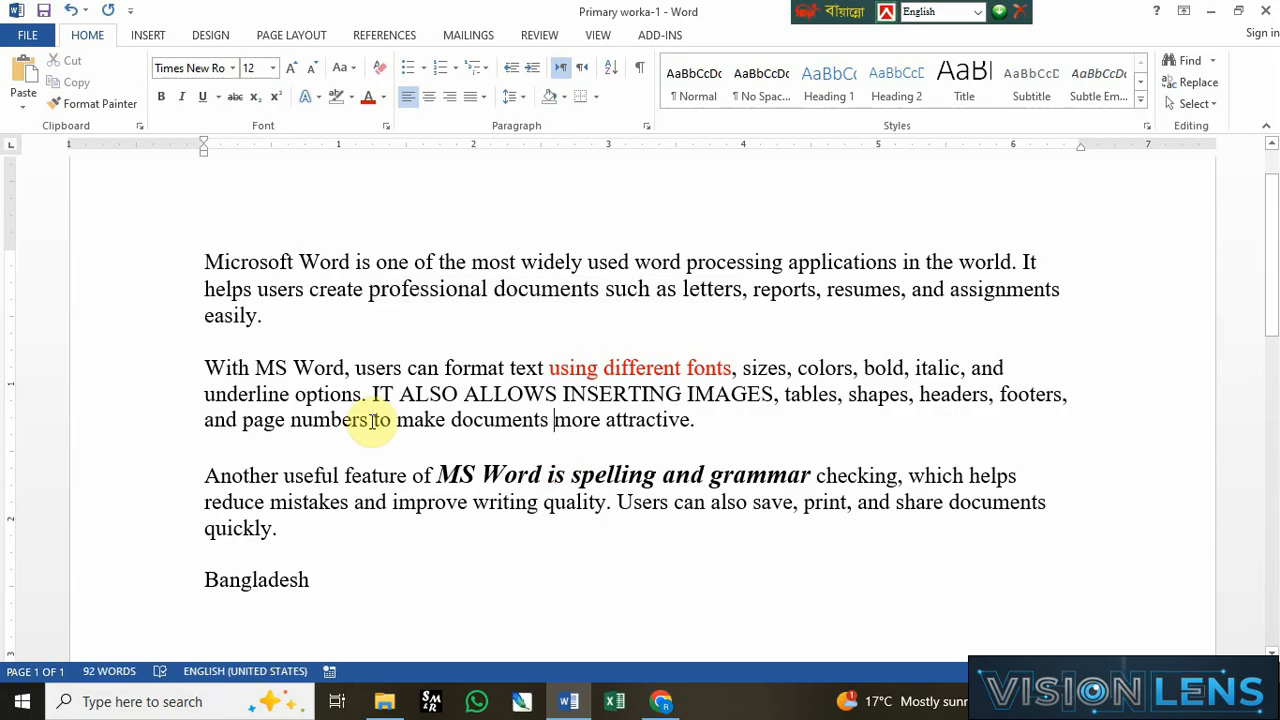
# Step: Change the case of the phrase "IT ALSO ALLOWS INSERTING IMAGES" to Sentence case
pyautogui.moveTo(372, 394); pyautogui.dragTo(763, 393)
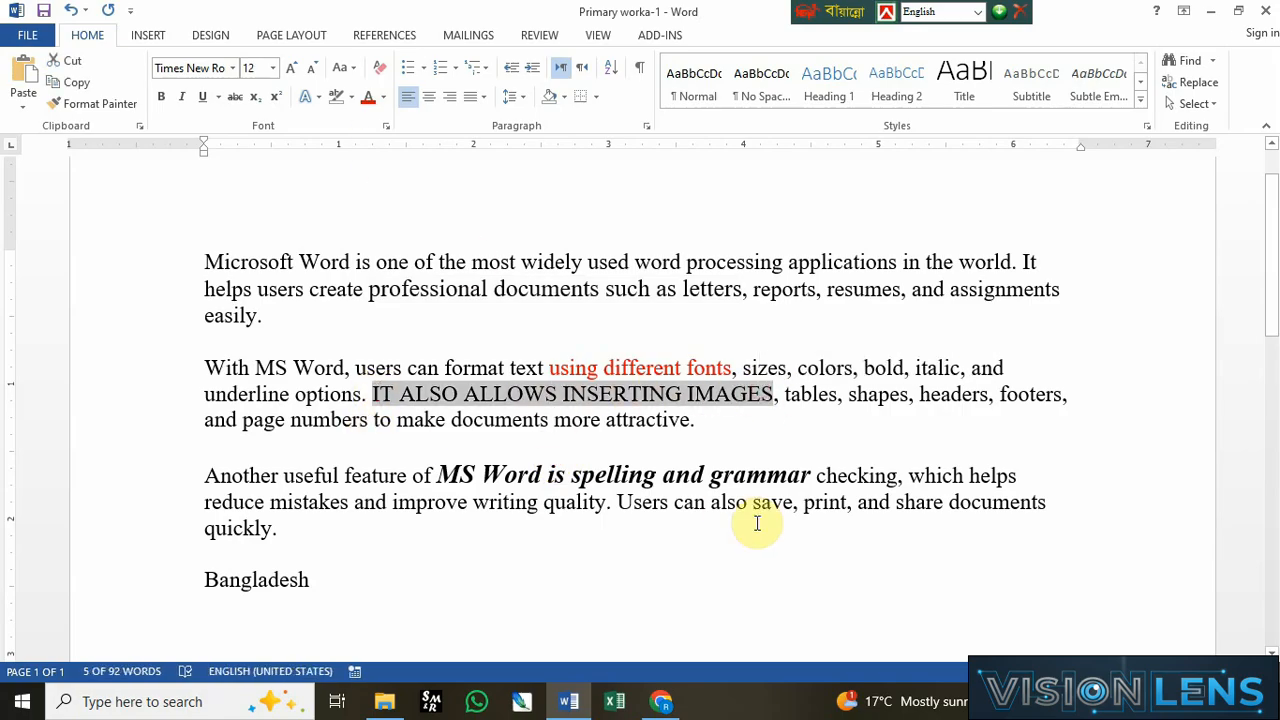
pyautogui.hotkey('shift', 'F3')
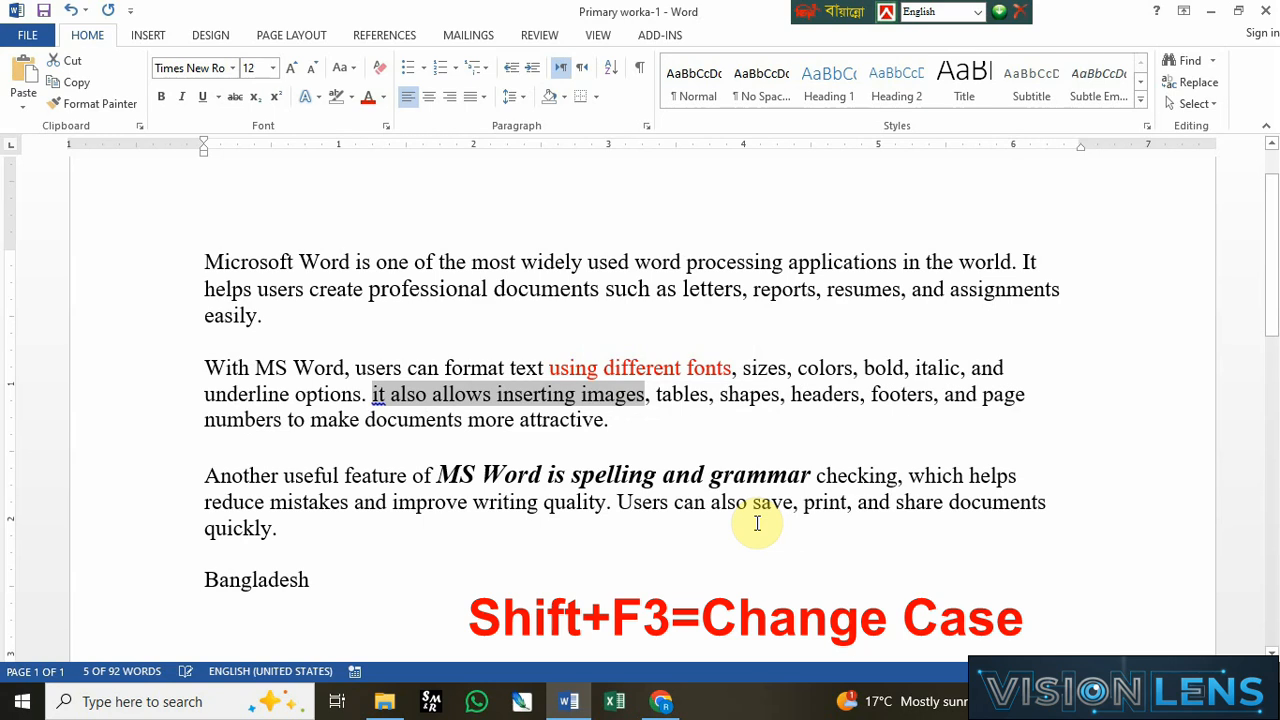
pyautogui.hotkey('shift', 'F3')
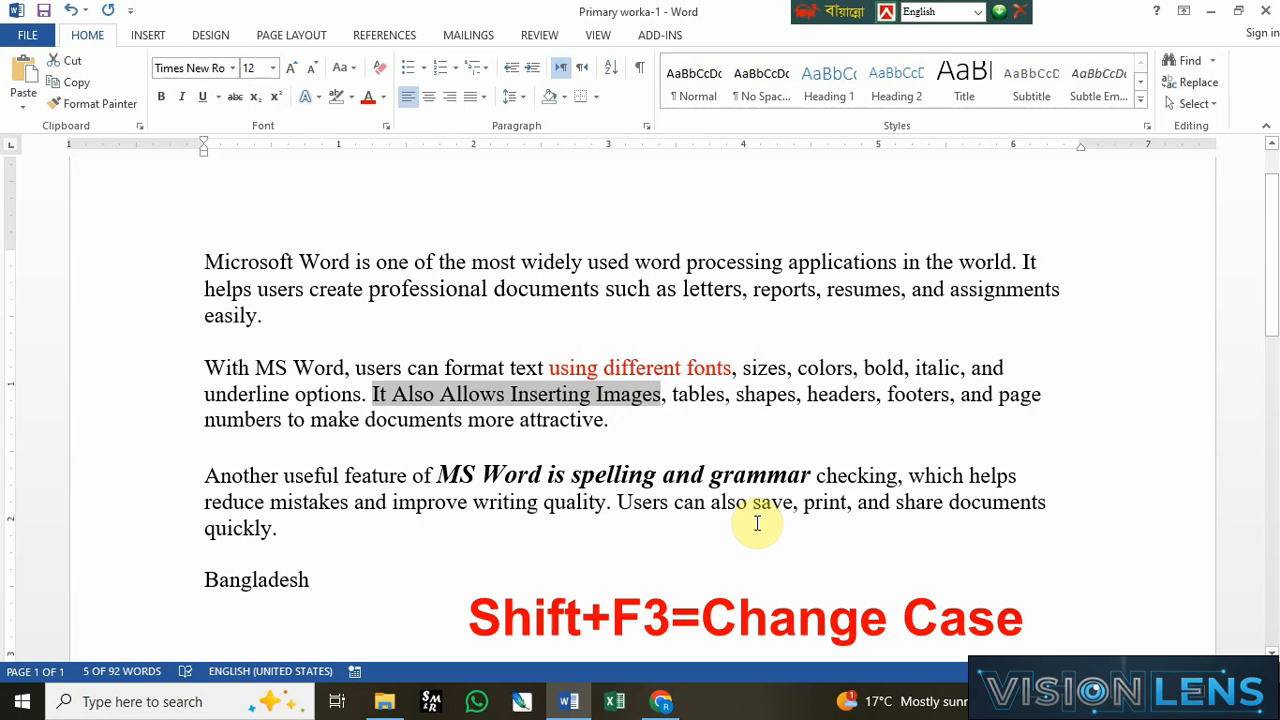
pyautogui.hotkey('shift', 'F3')
pyautogui.hotkey('shift', 'F3')
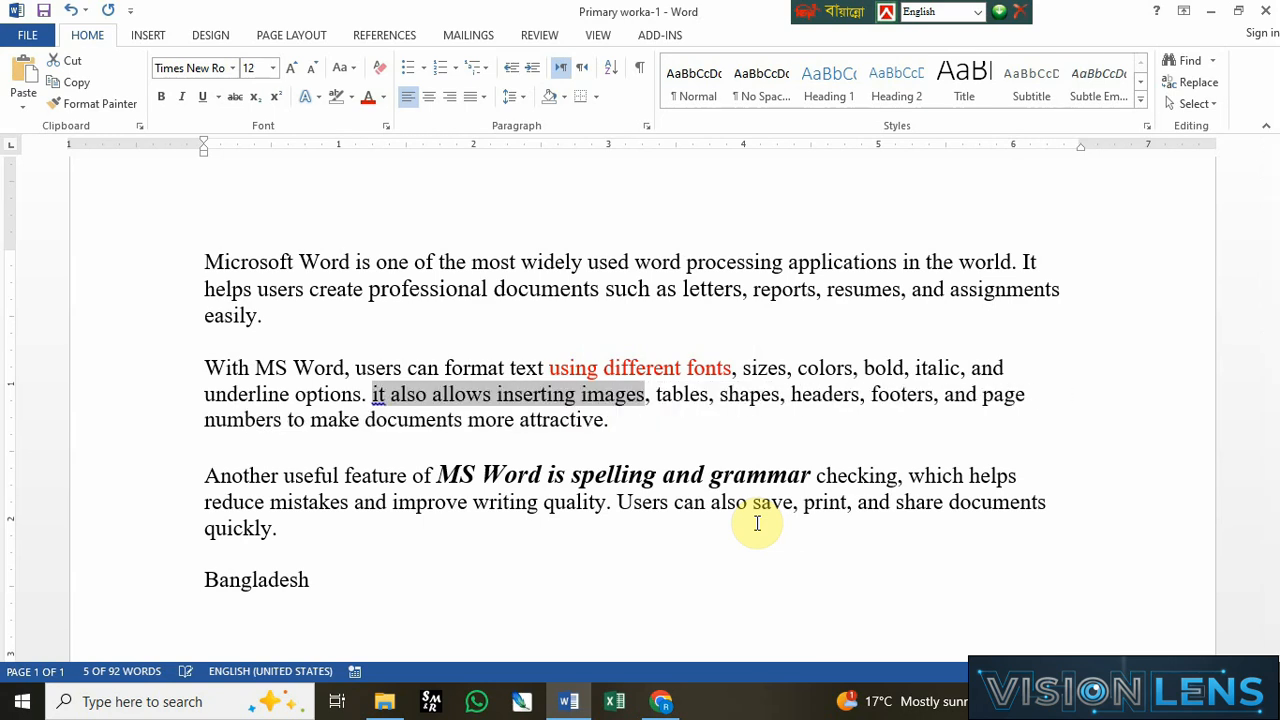
pyautogui.hotkey('shift', 'F3')
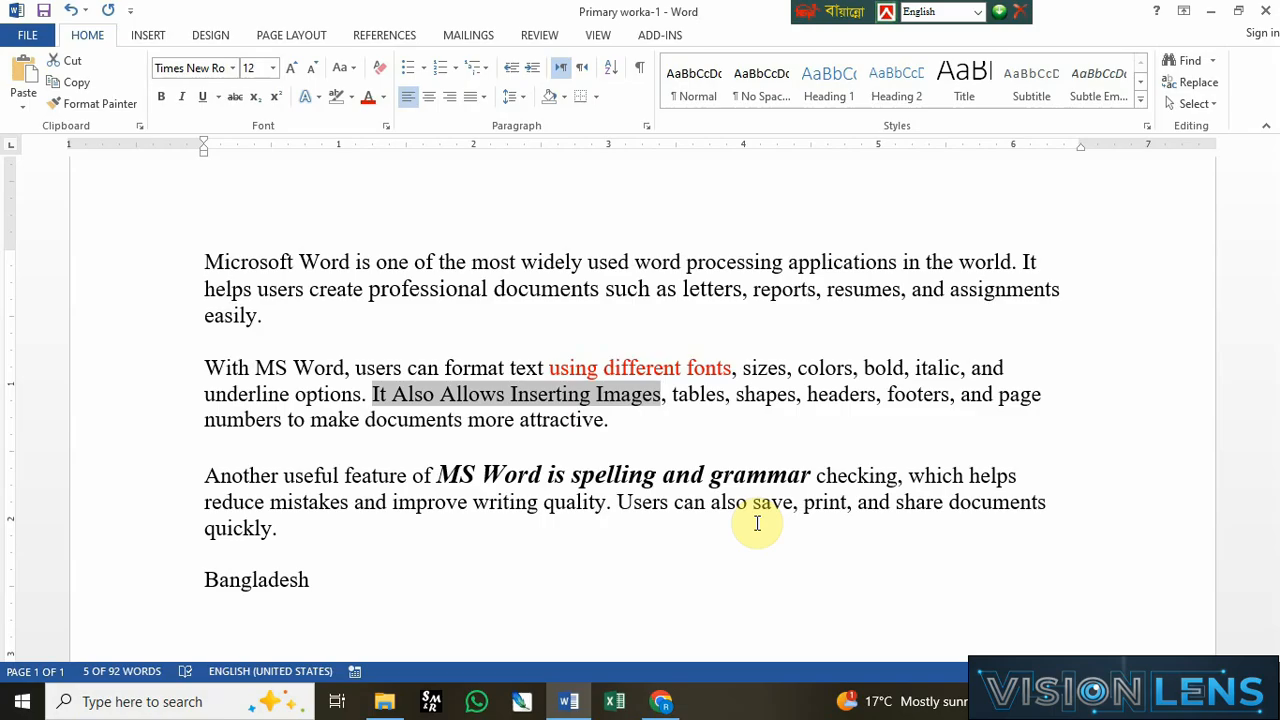
pyautogui.click(350, 68)
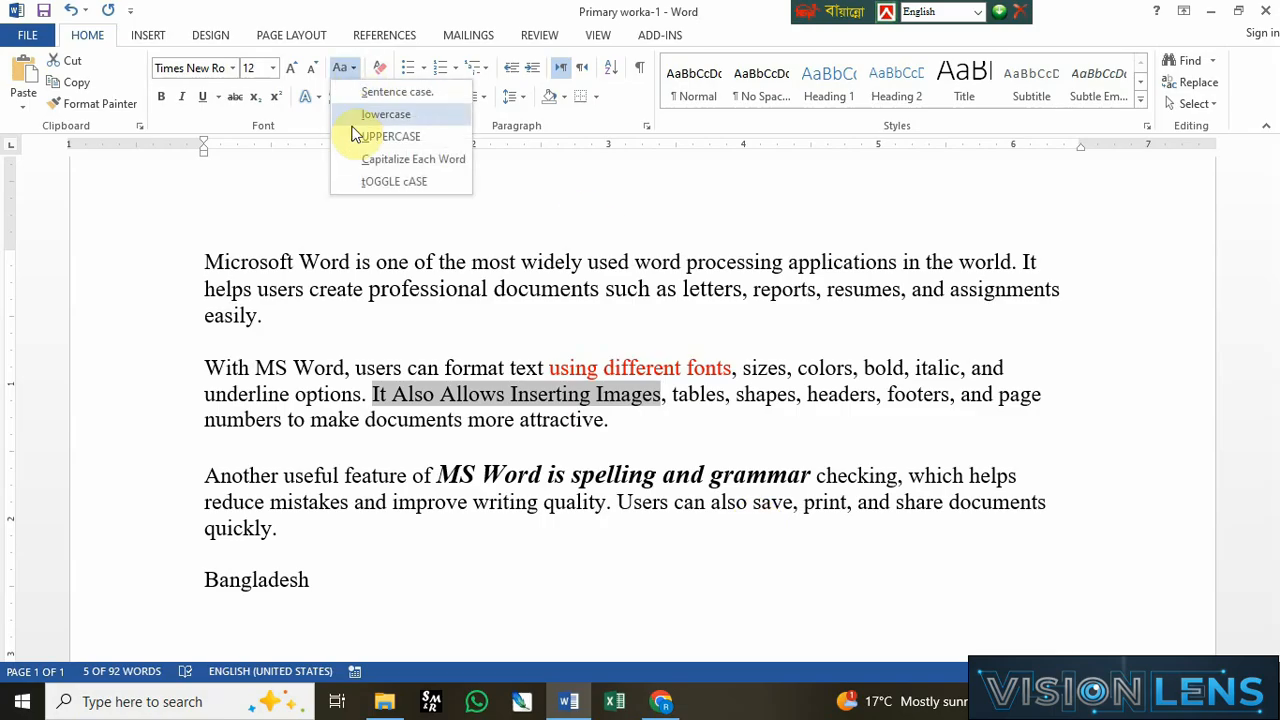
pyautogui.click(397, 93)
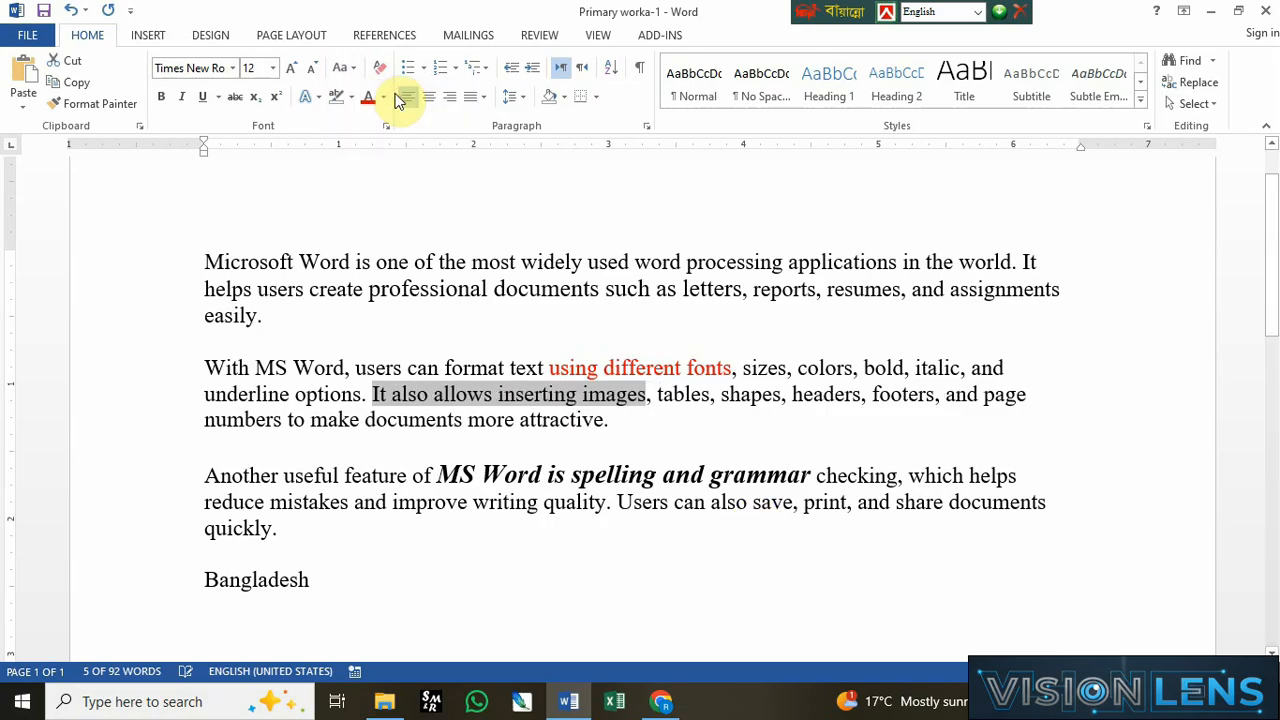
pyautogui.click(349, 68)
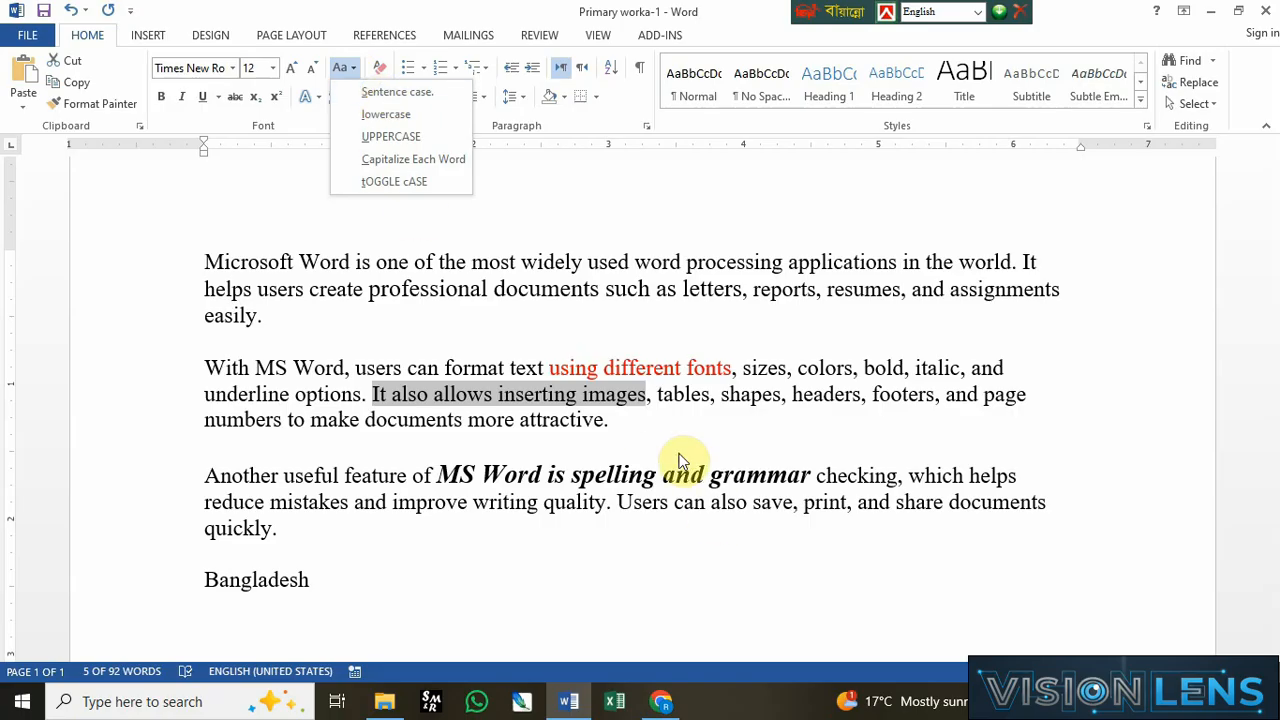
pyautogui.click(636, 420)
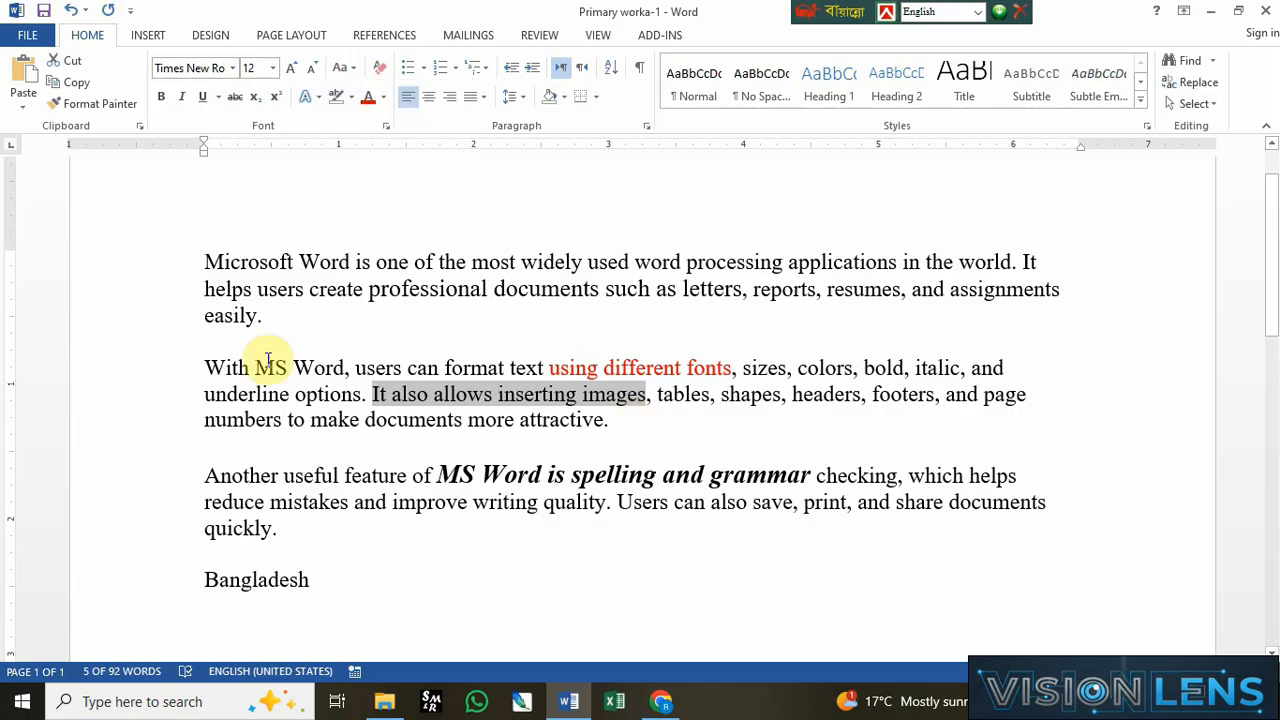
# Step: Justify all paragraphs of the document
pyautogui.moveTo(214, 277); pyautogui.dragTo(557, 411)
pyautogui.click(675, 425)
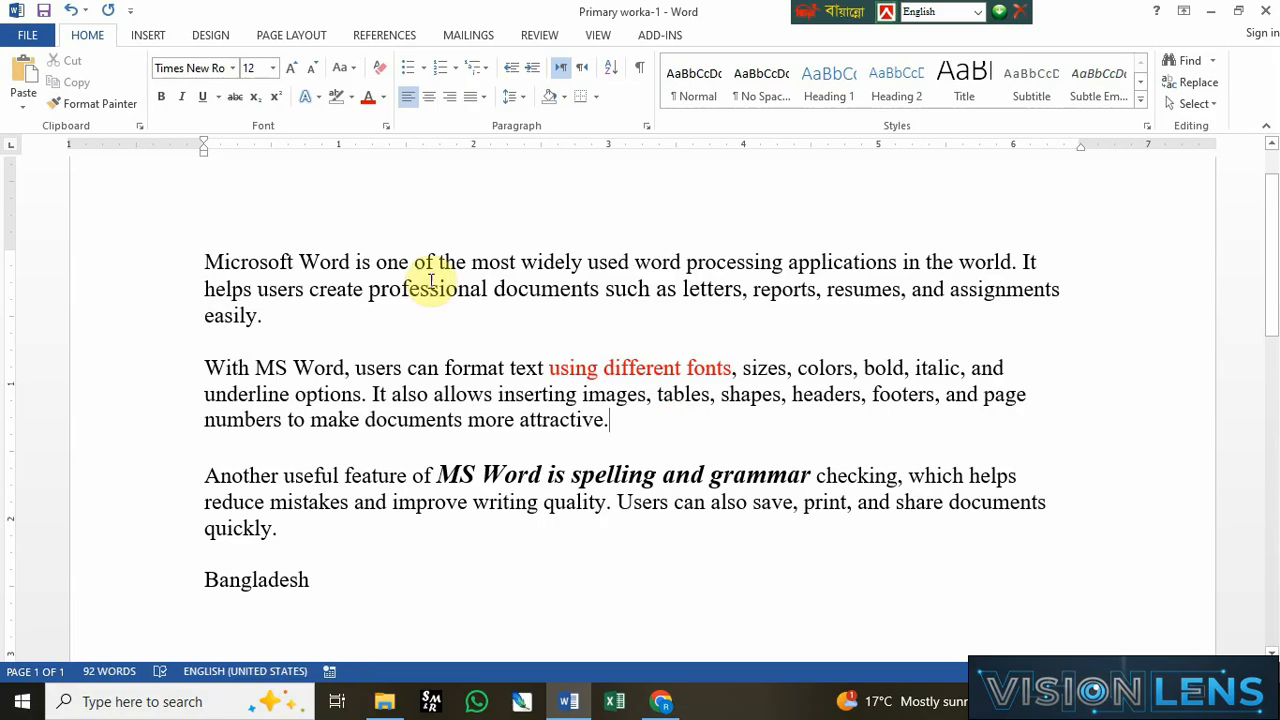
pyautogui.moveTo(137, 266); pyautogui.dragTo(171, 609)
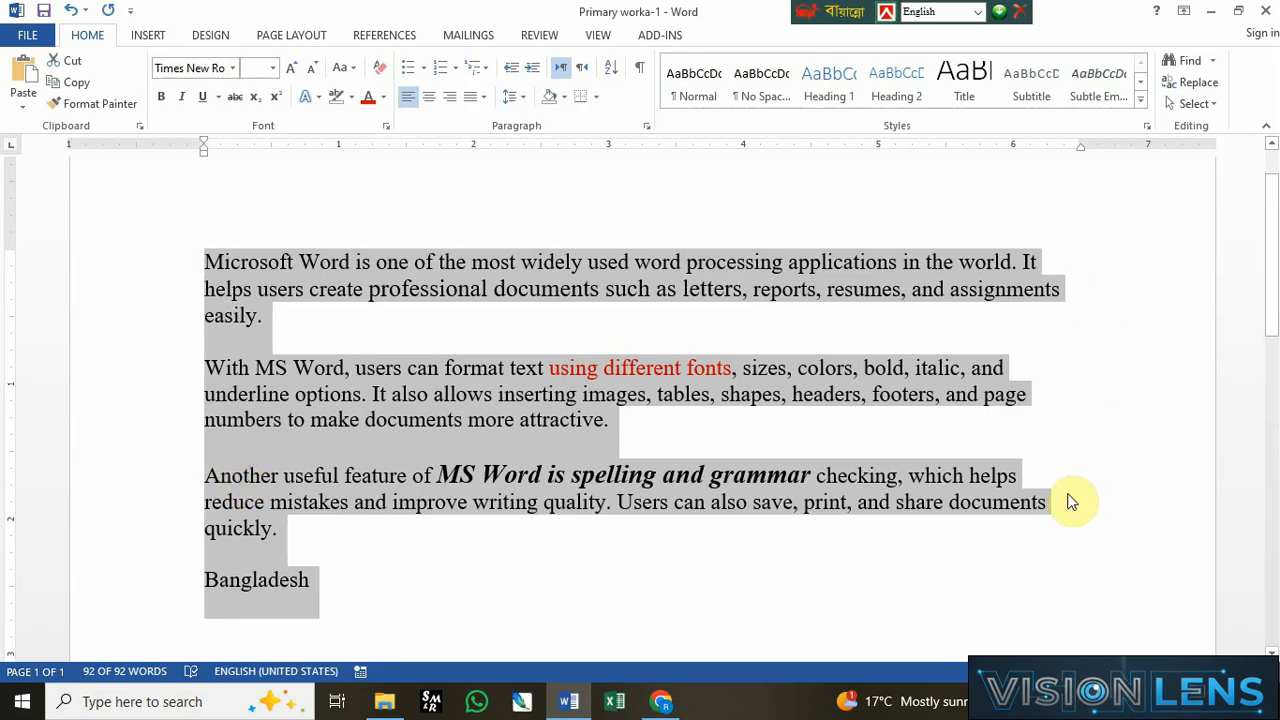
pyautogui.click(482, 99)
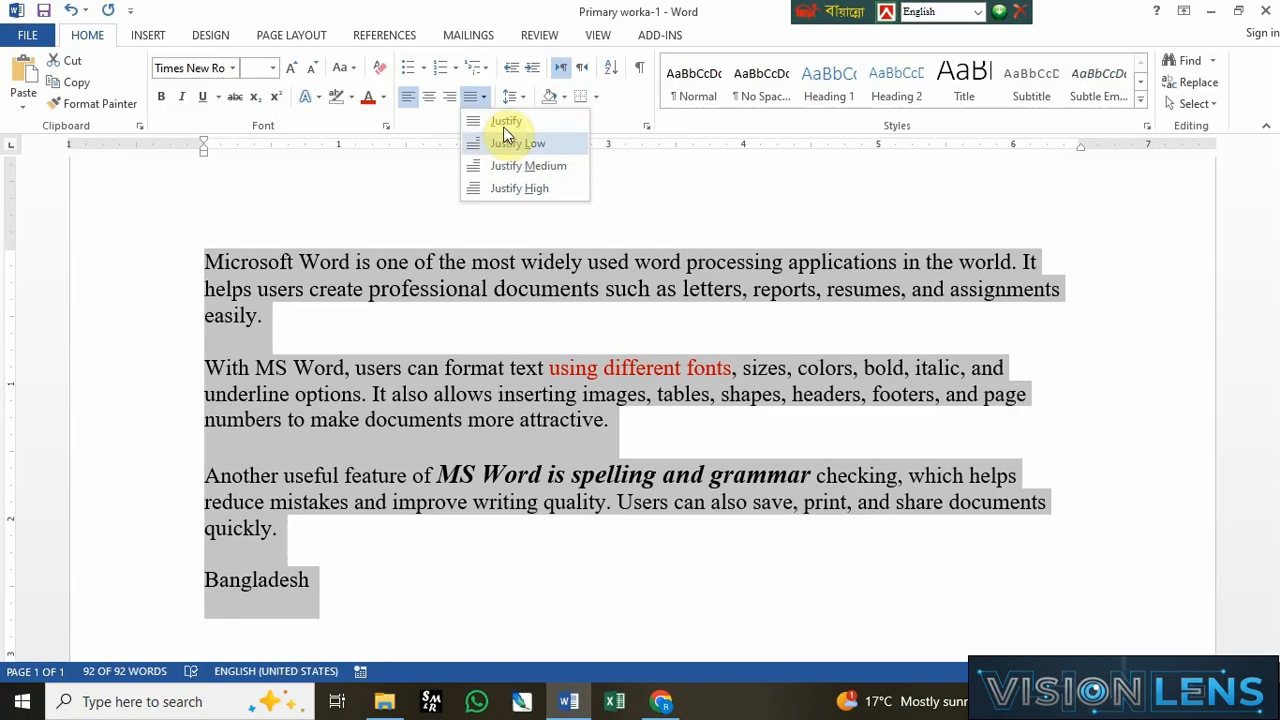
pyautogui.click(504, 121)
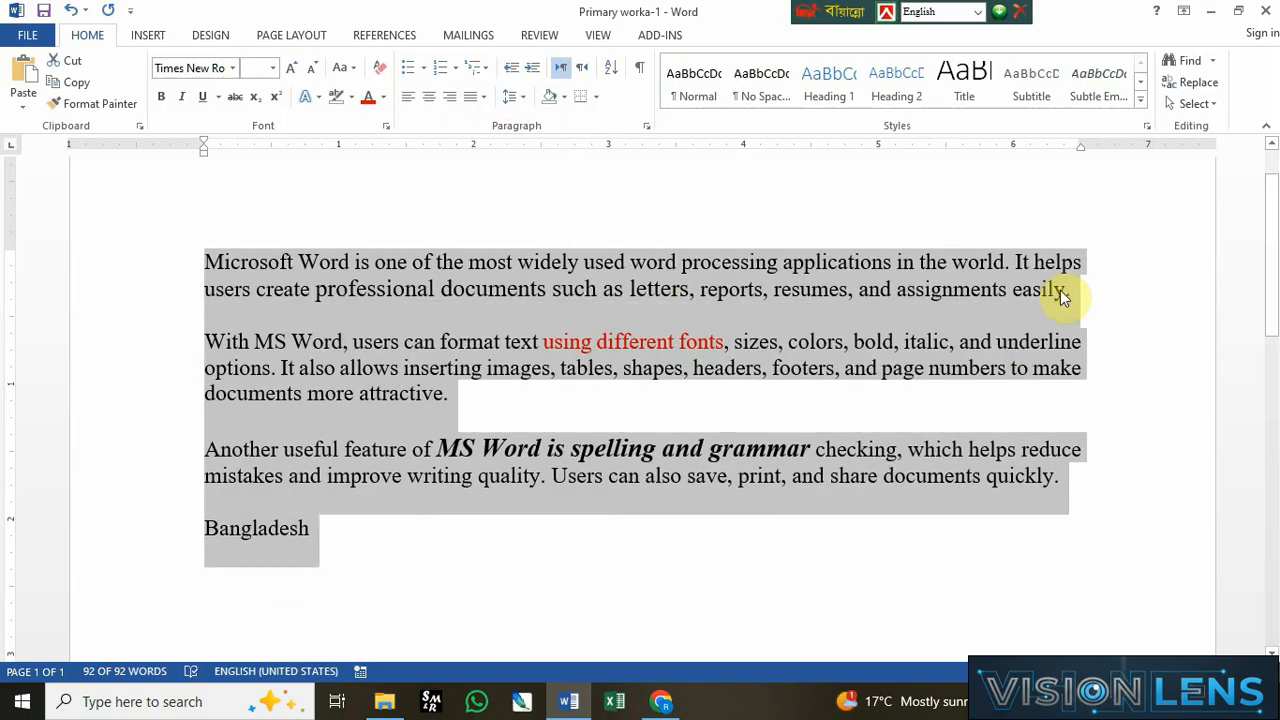
pyautogui.click(1071, 450)
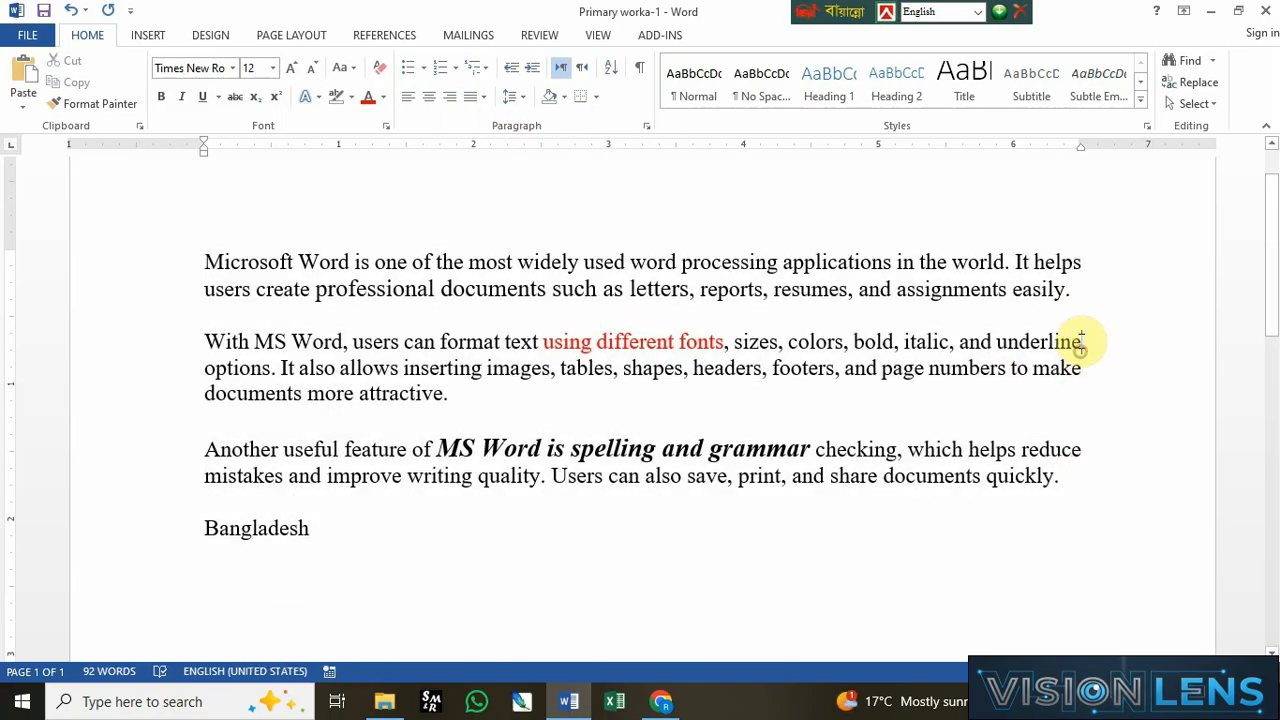
pyautogui.moveTo(1083, 372); pyautogui.dragTo(1056, 341)
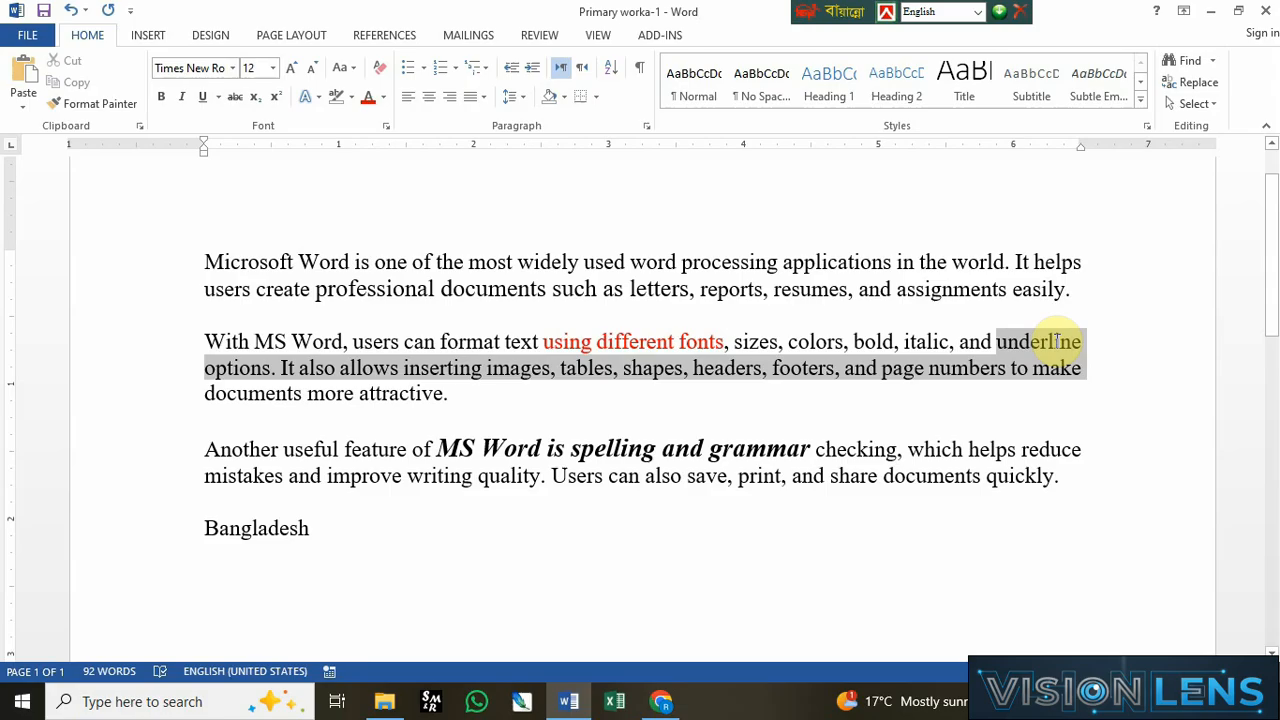
pyautogui.click(992, 393)
pyautogui.click(1077, 289)
pyautogui.doubleClick(1071, 289)
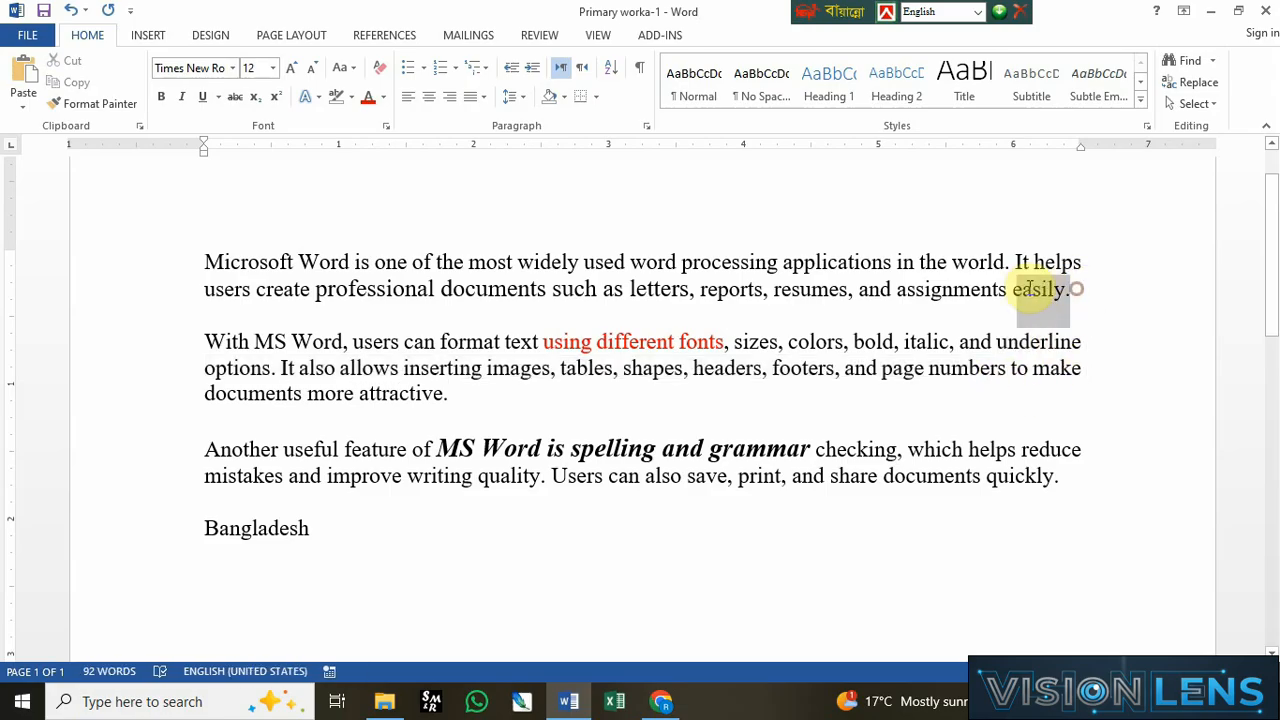
pyautogui.click(1080, 289)
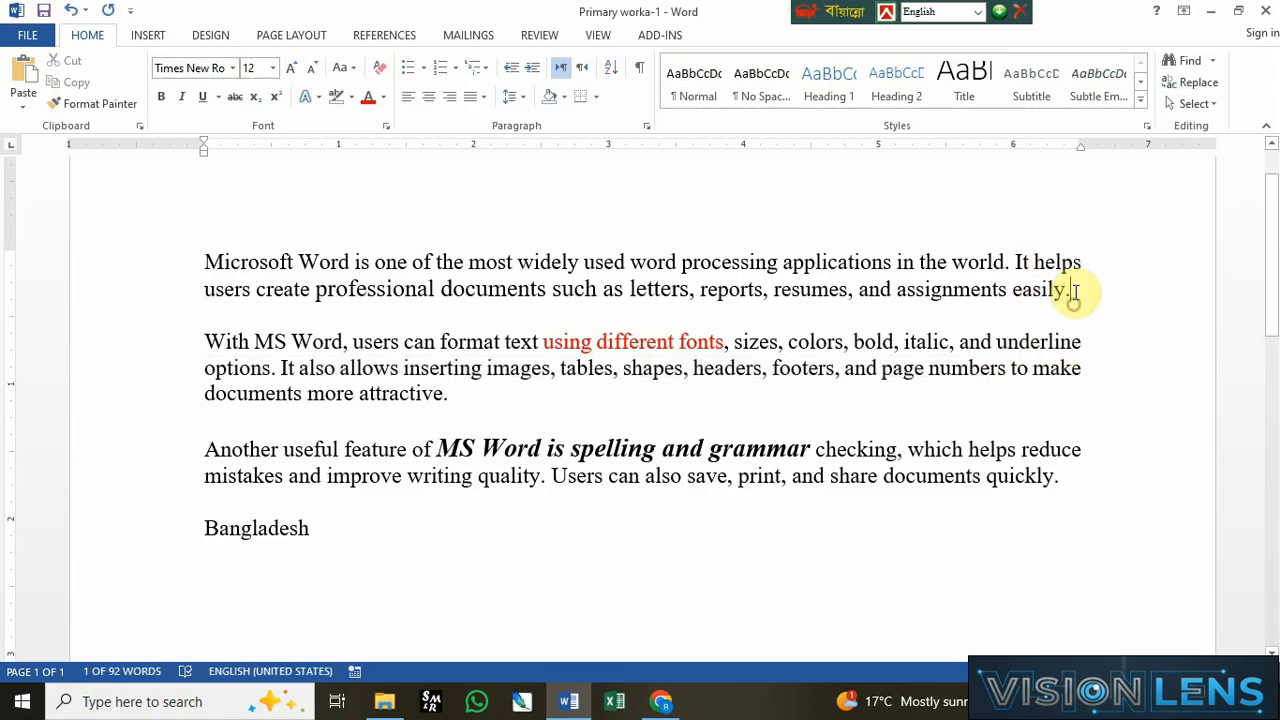
pyautogui.click(1088, 389)
pyautogui.moveTo(1081, 368); pyautogui.dragTo(997, 340)
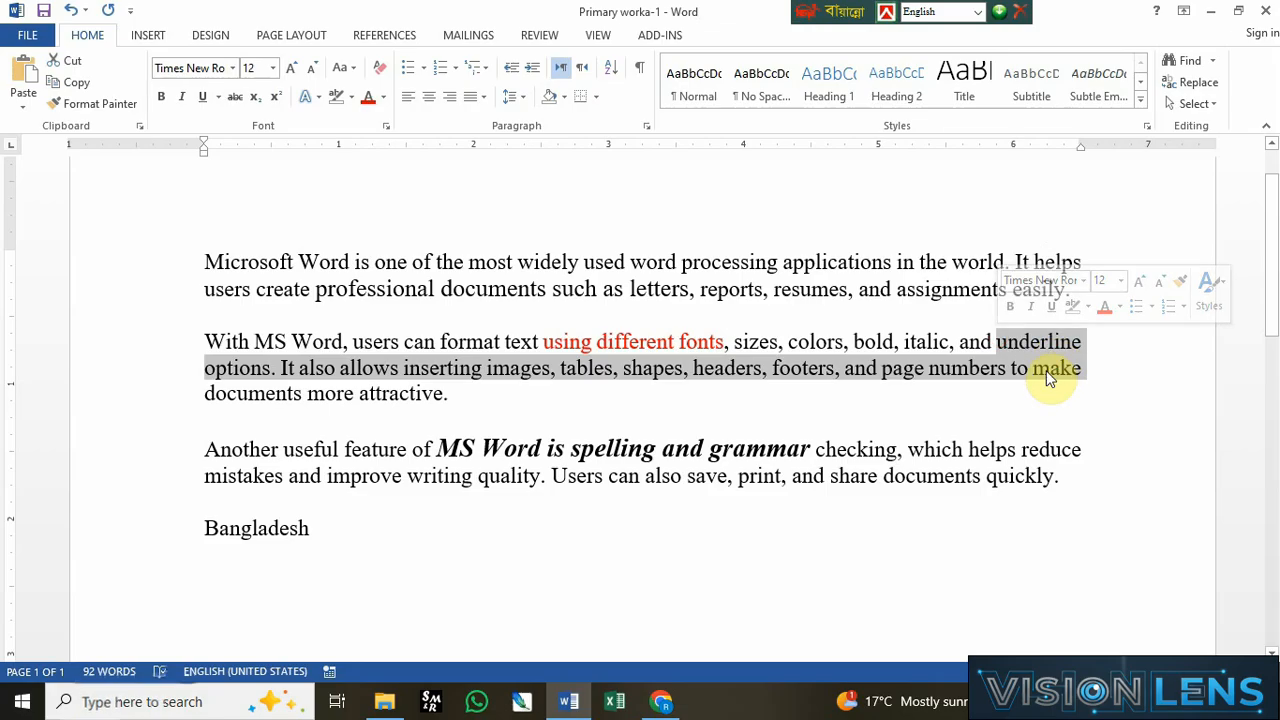
# Step: Align all the text centered, right and left in turn, returning it to justified
pyautogui.moveTo(162, 265); pyautogui.dragTo(206, 528)
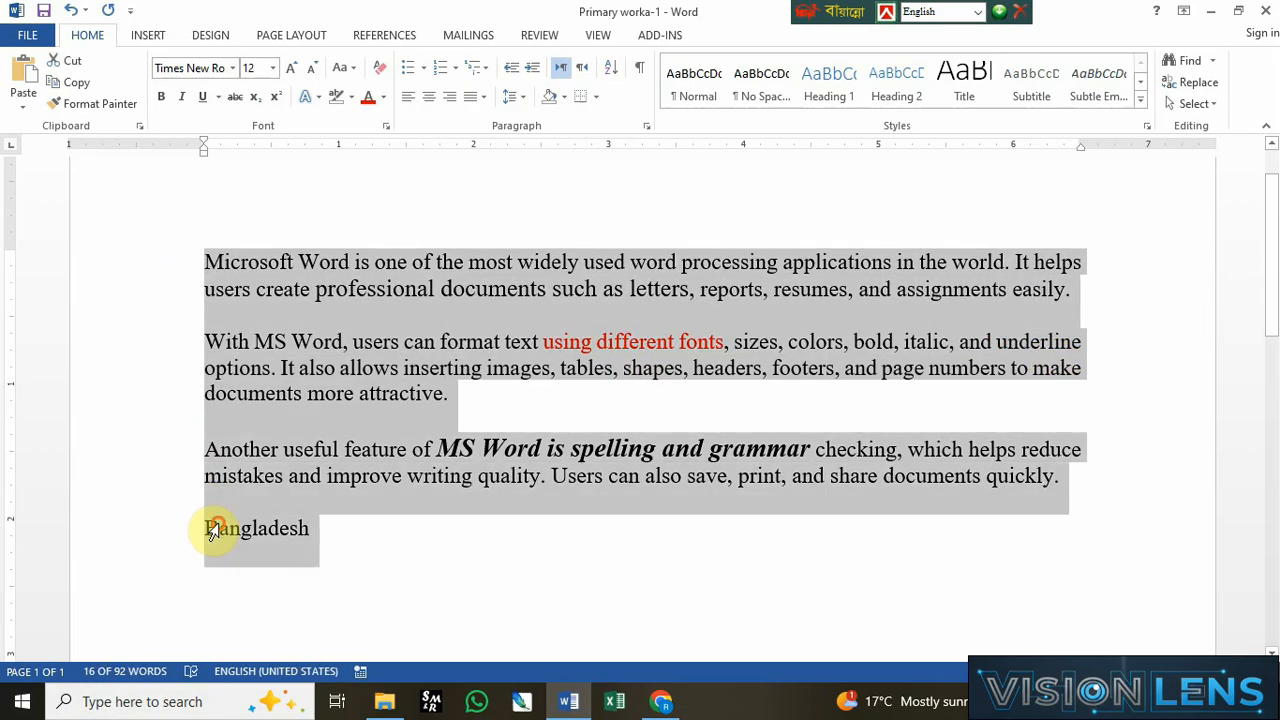
pyautogui.click(430, 97)
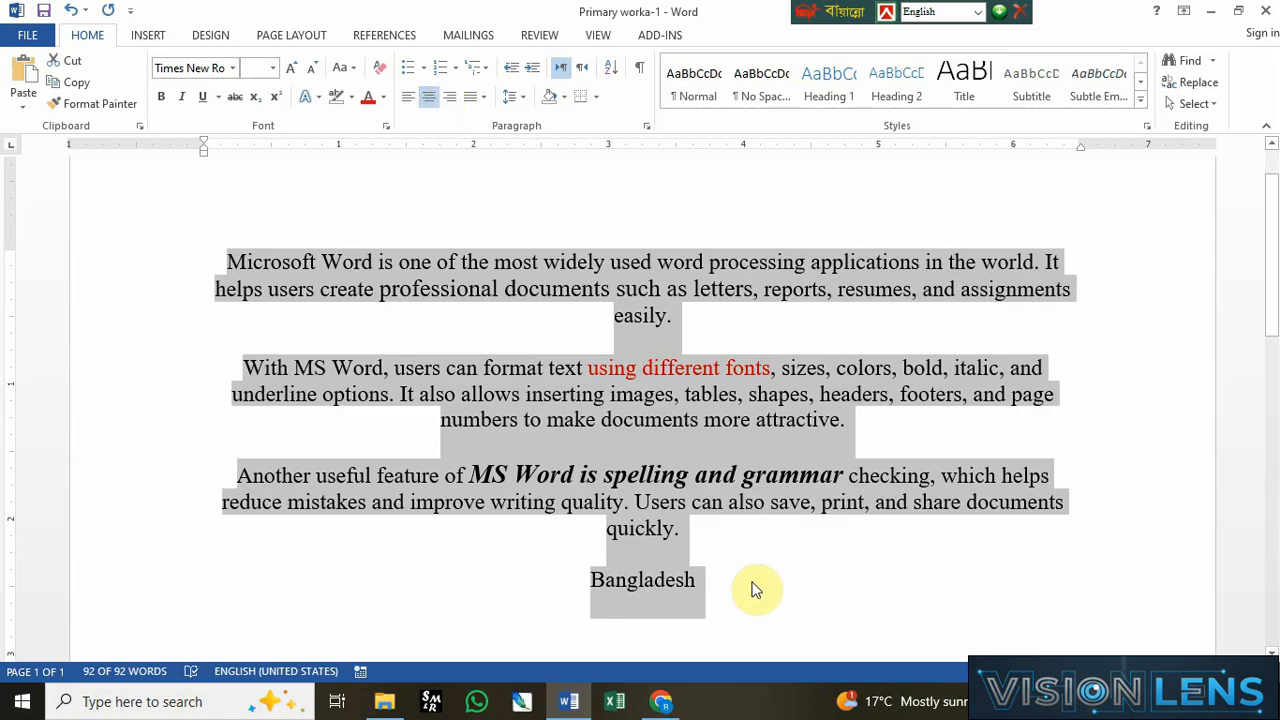
pyautogui.click(451, 98)
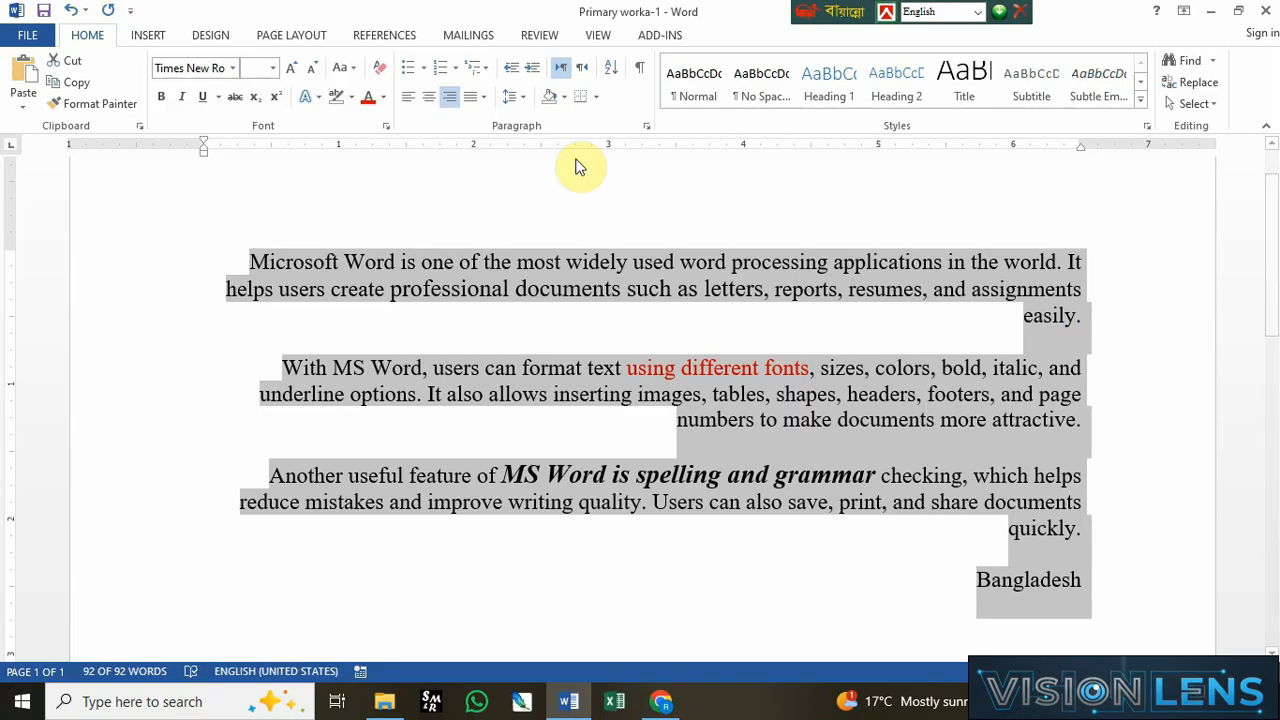
pyautogui.click(408, 97)
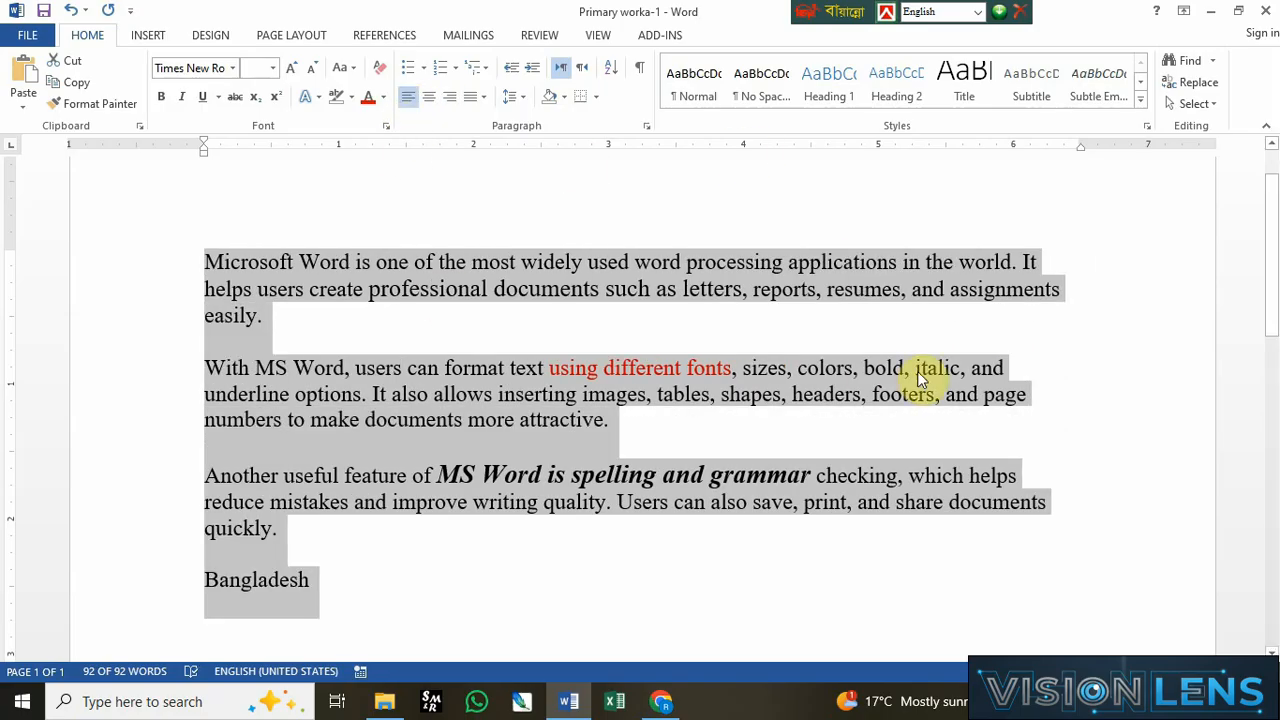
pyautogui.click(467, 100)
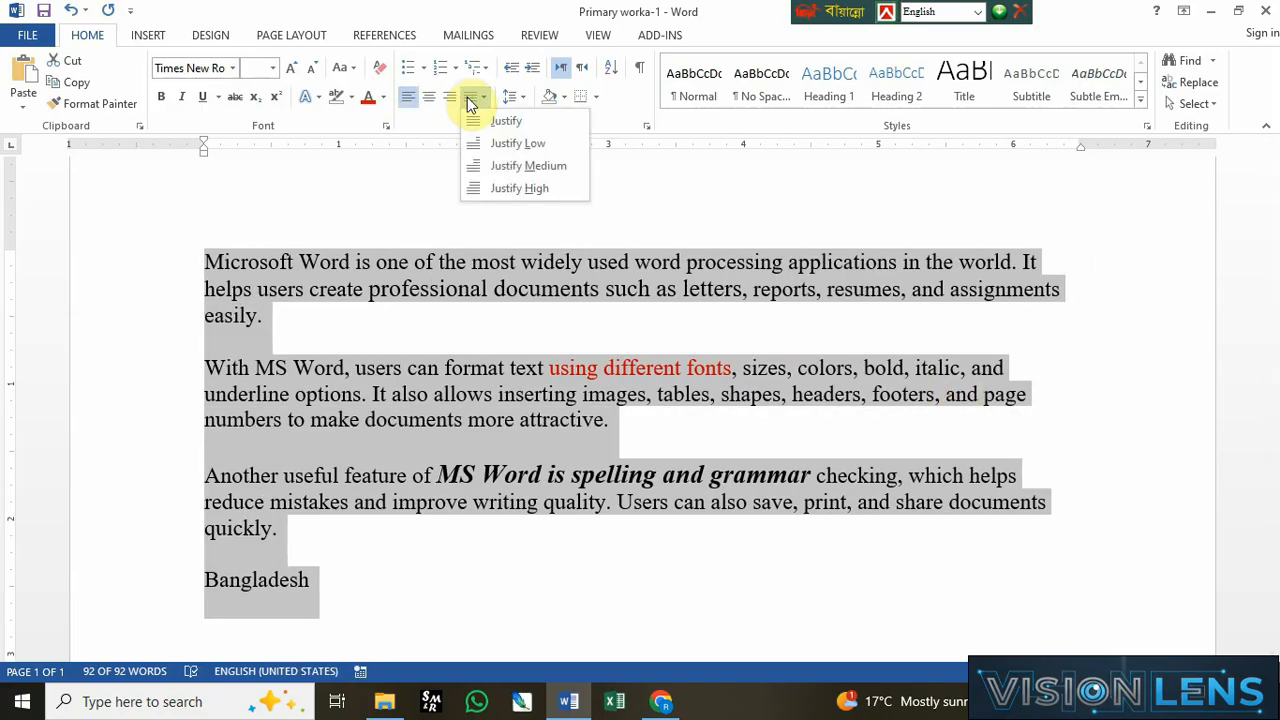
pyautogui.click(506, 120)
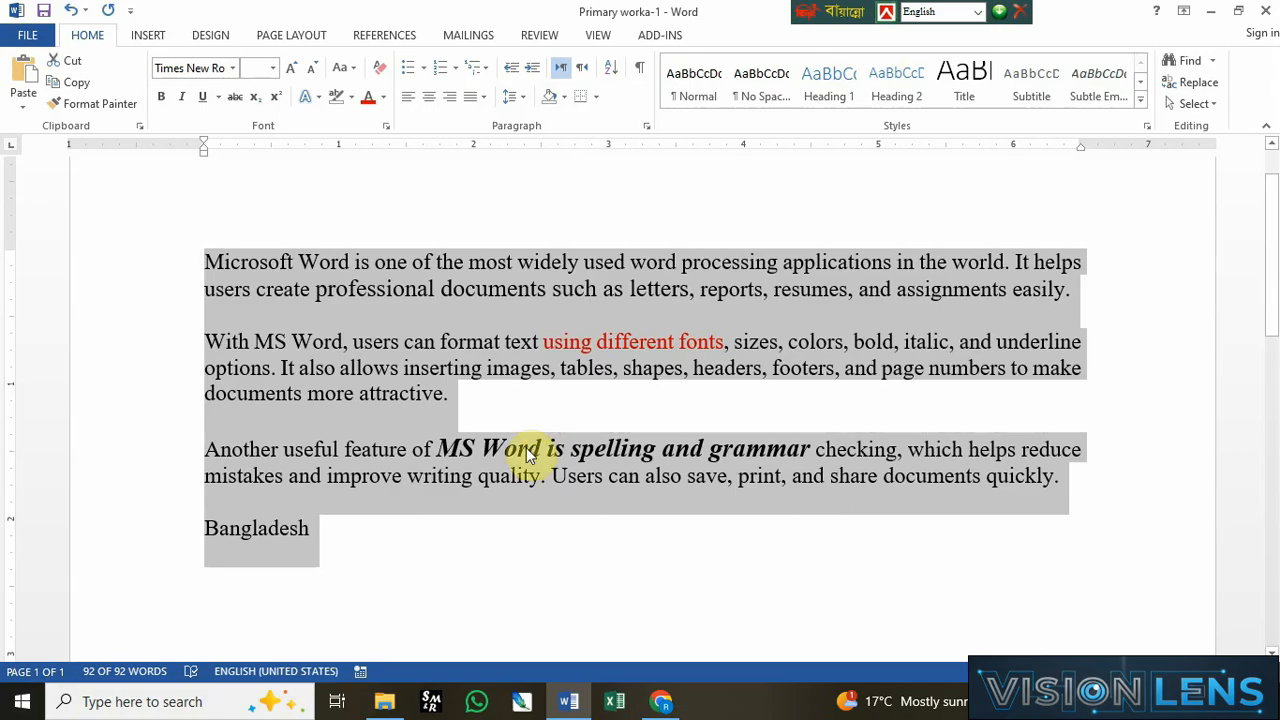
pyautogui.click(440, 366)
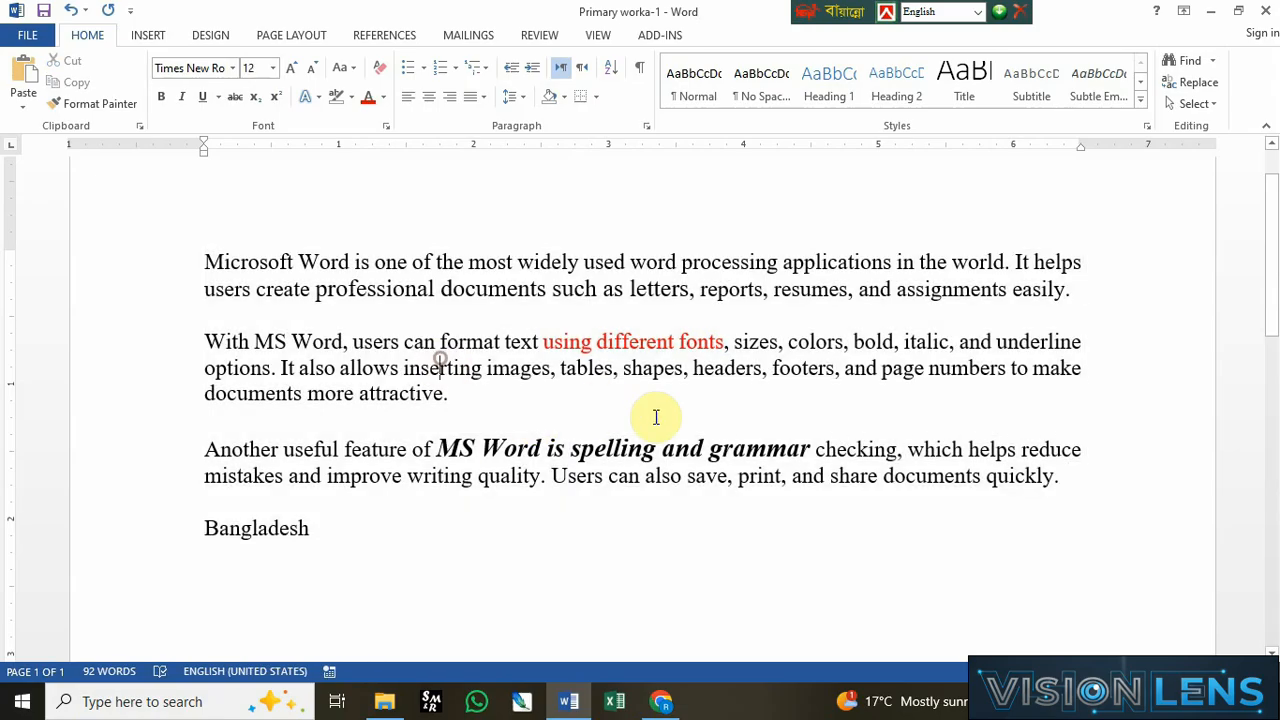
pyautogui.click(654, 417)
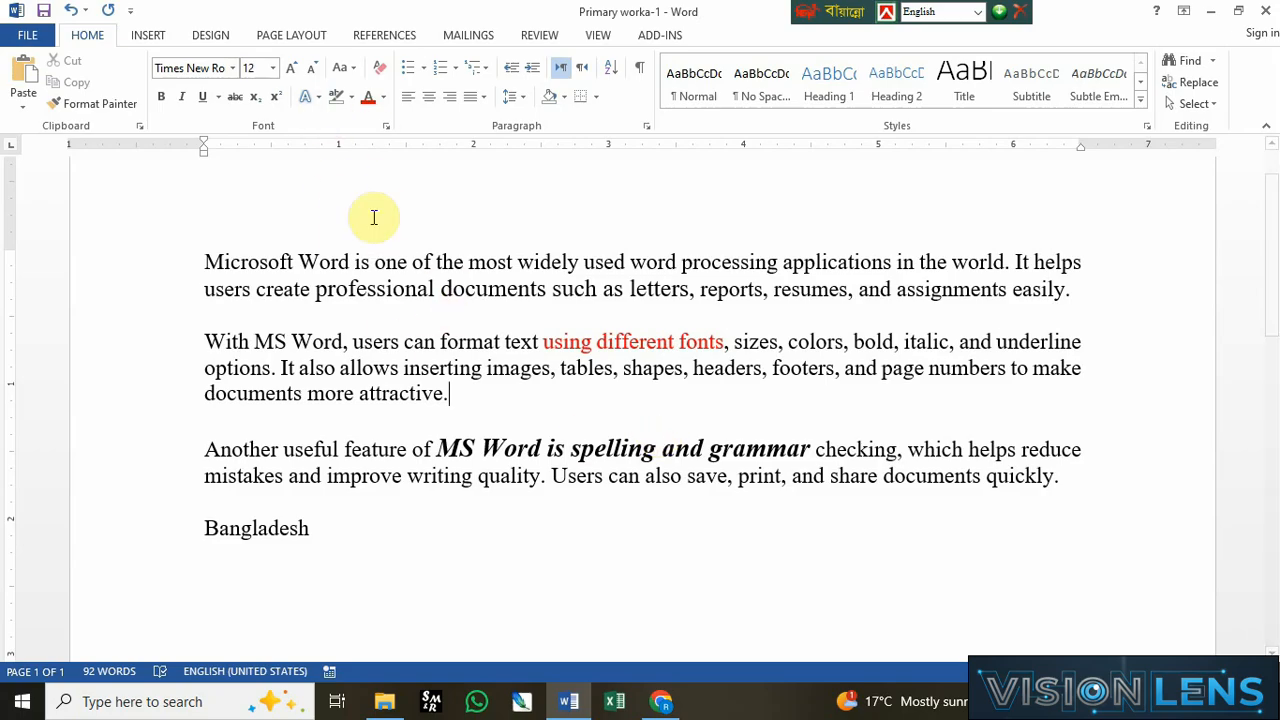
pyautogui.click(287, 343)
pyautogui.click(323, 390)
pyautogui.moveTo(479, 381); pyautogui.dragTo(500, 380)
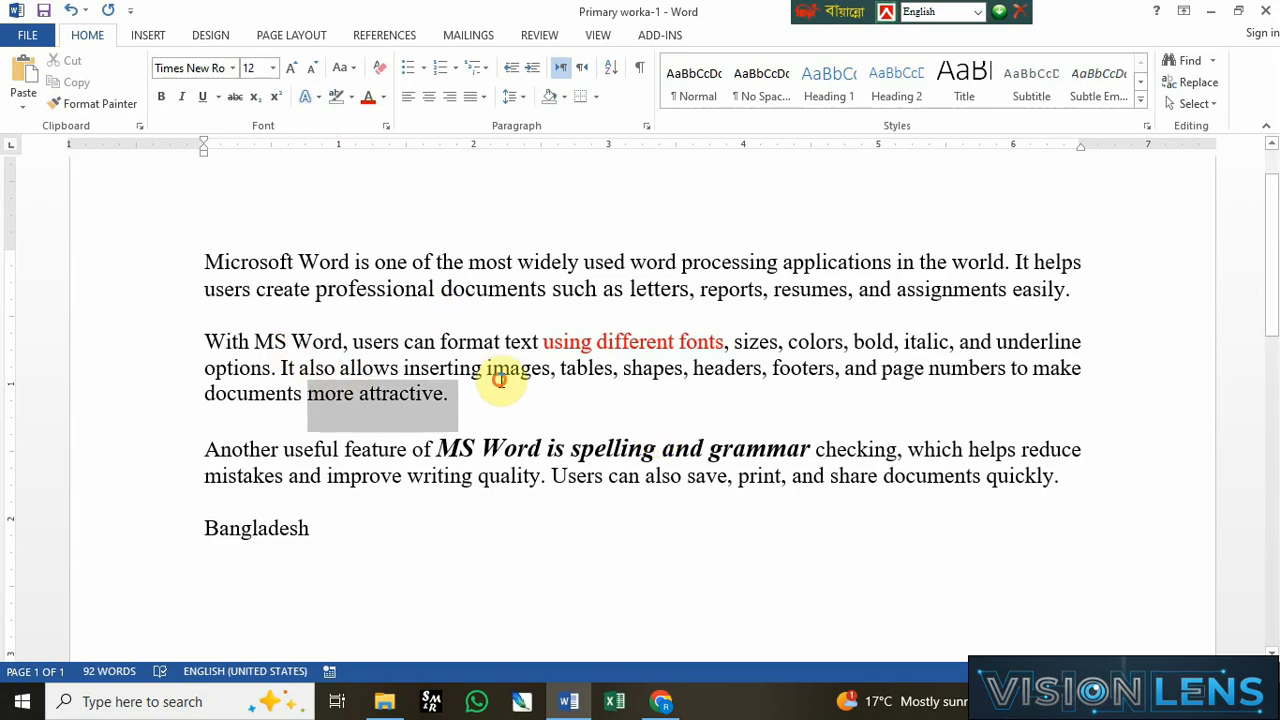
pyautogui.moveTo(343, 360); pyautogui.dragTo(485, 364)
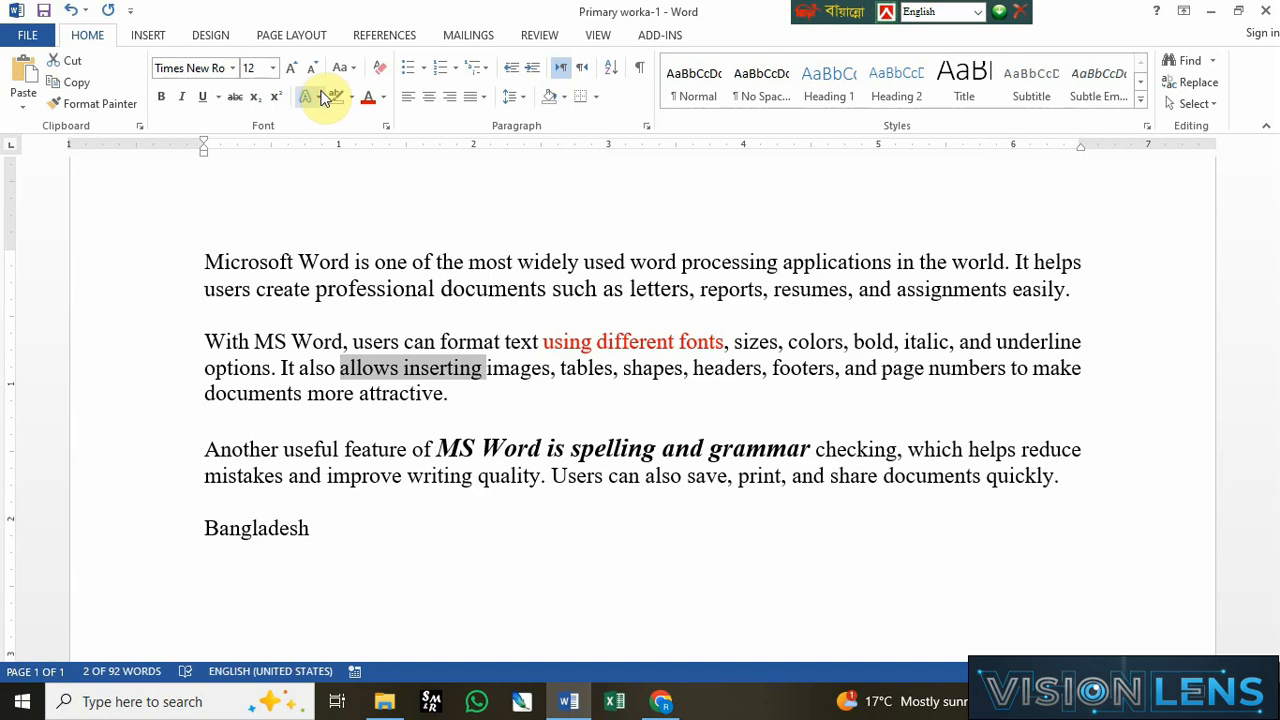
pyautogui.click(320, 97)
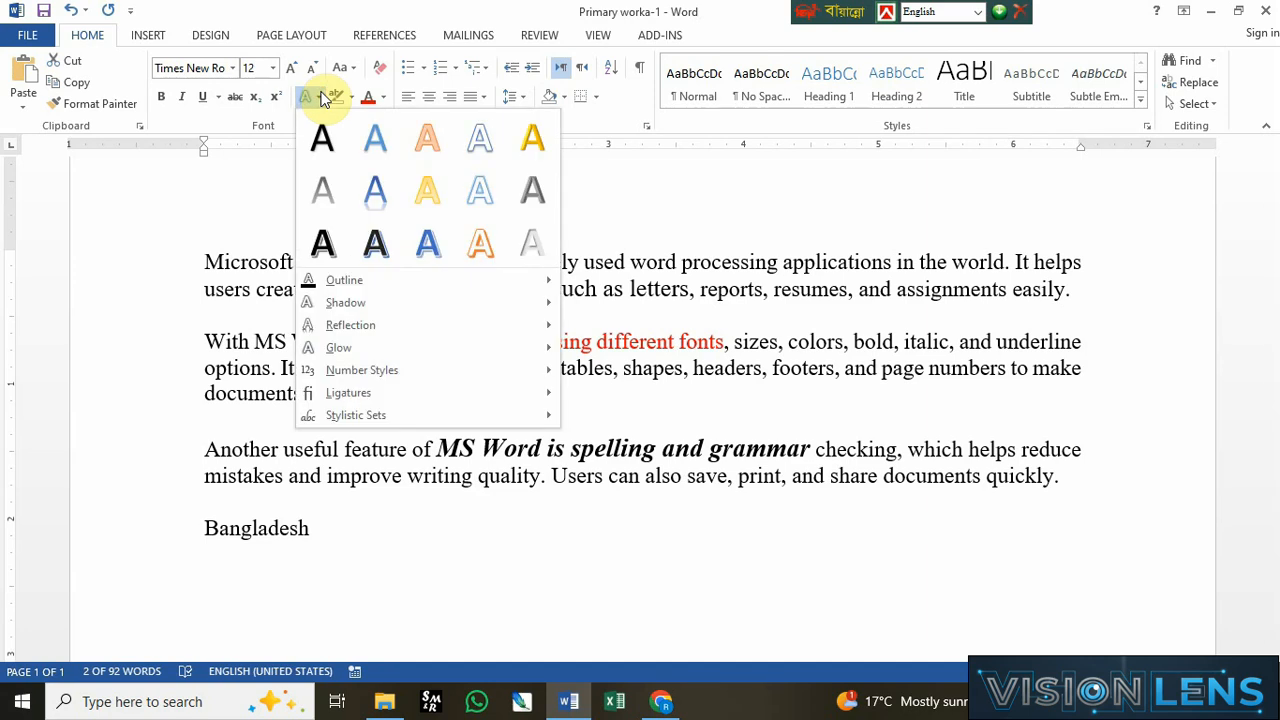
pyautogui.click(313, 100)
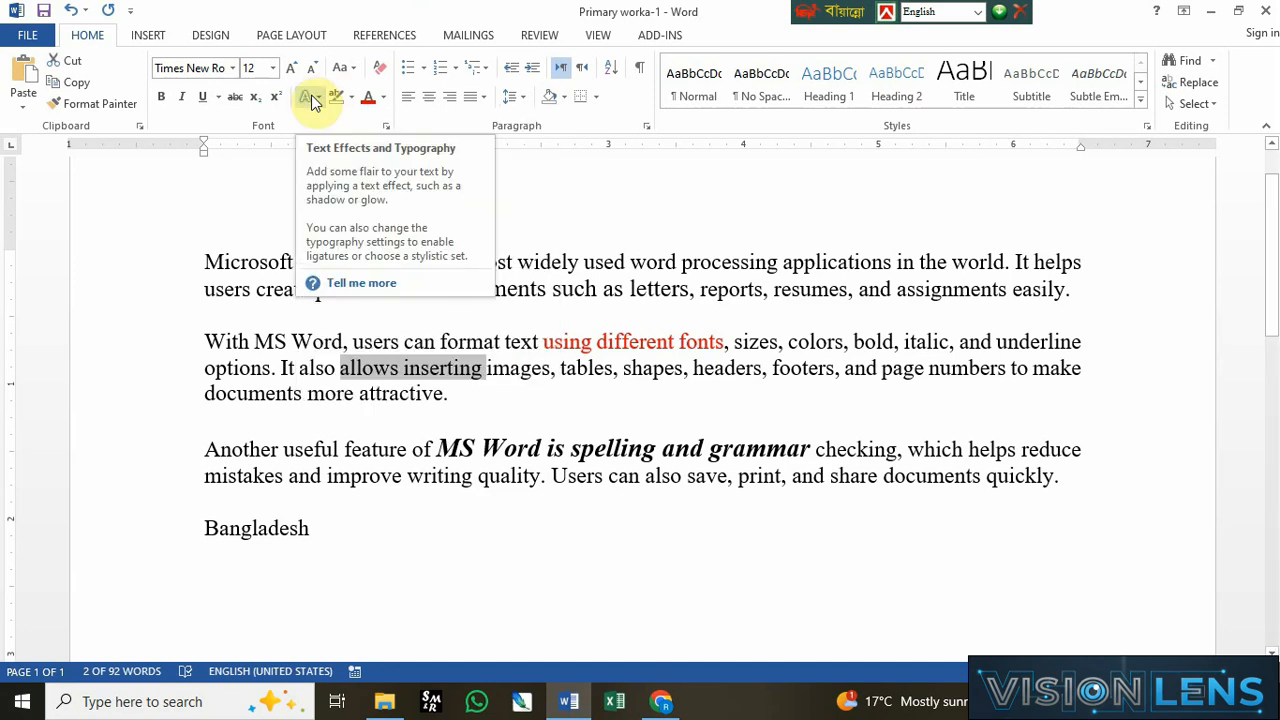
pyautogui.click(463, 262)
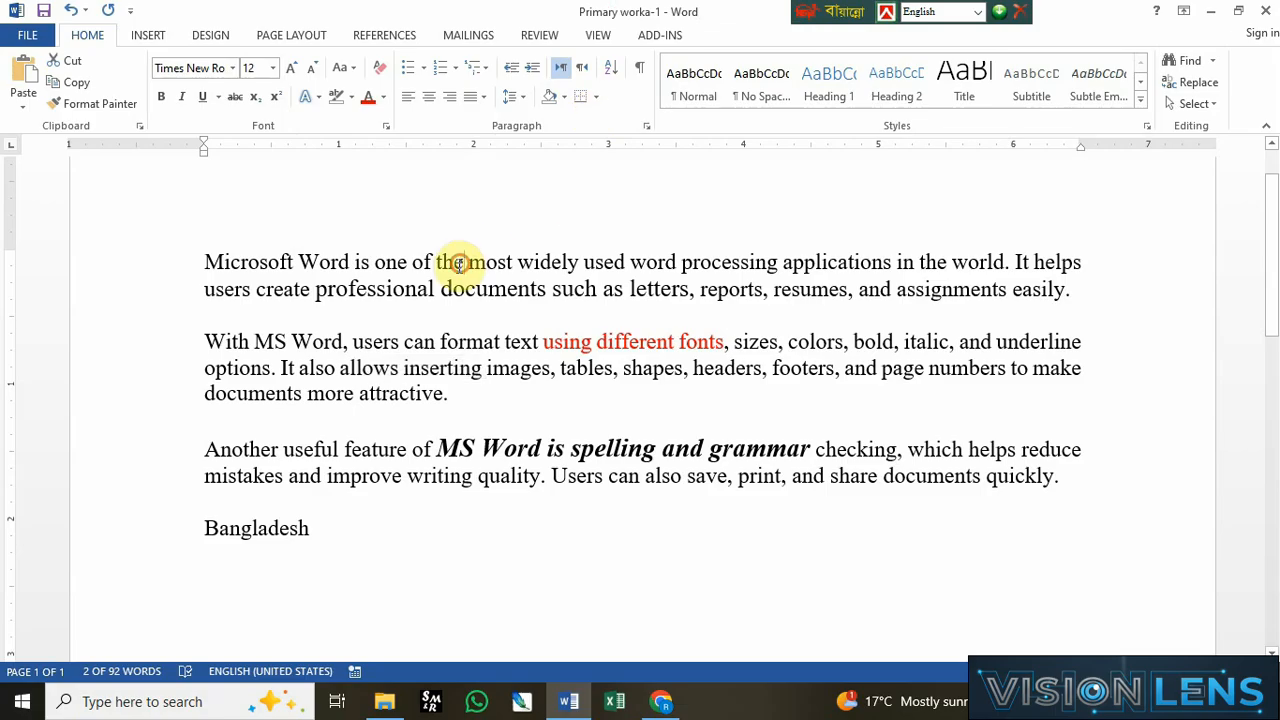
# Step: Apply a blue text effect to the phrase "Microsoft Word" and grow its font to size 16
pyautogui.moveTo(206, 260); pyautogui.dragTo(350, 262)
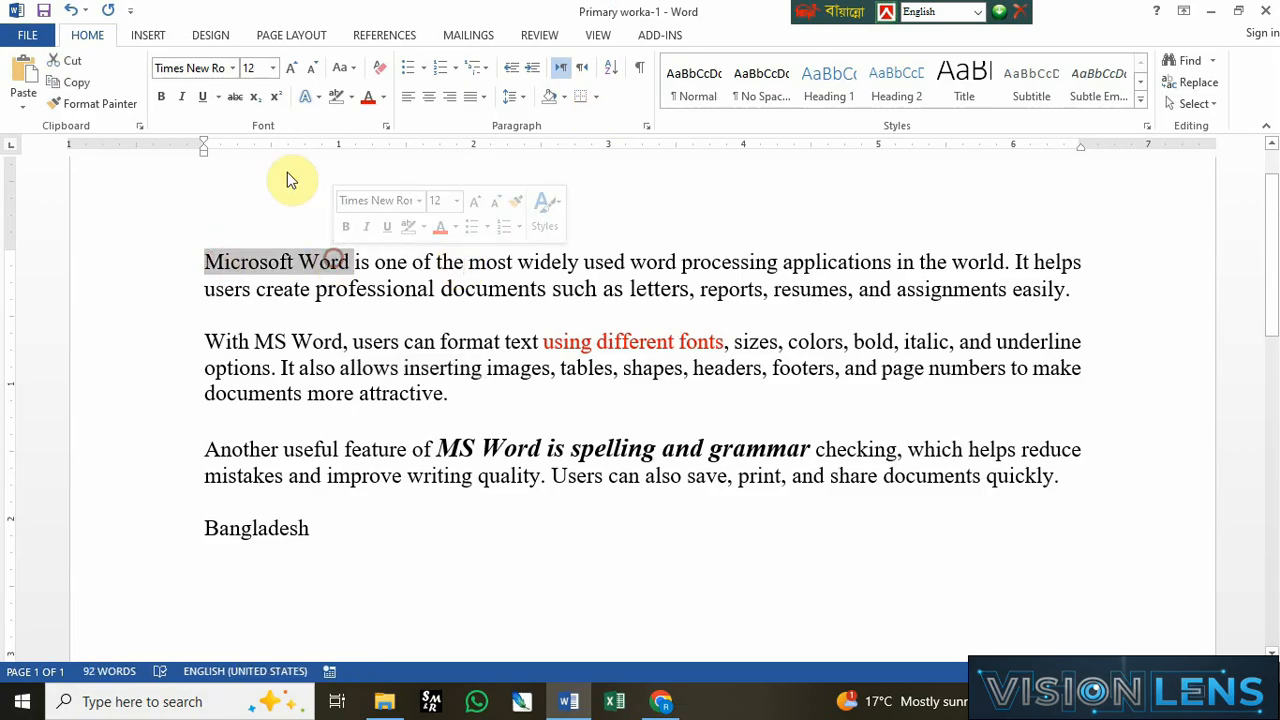
pyautogui.click(314, 103)
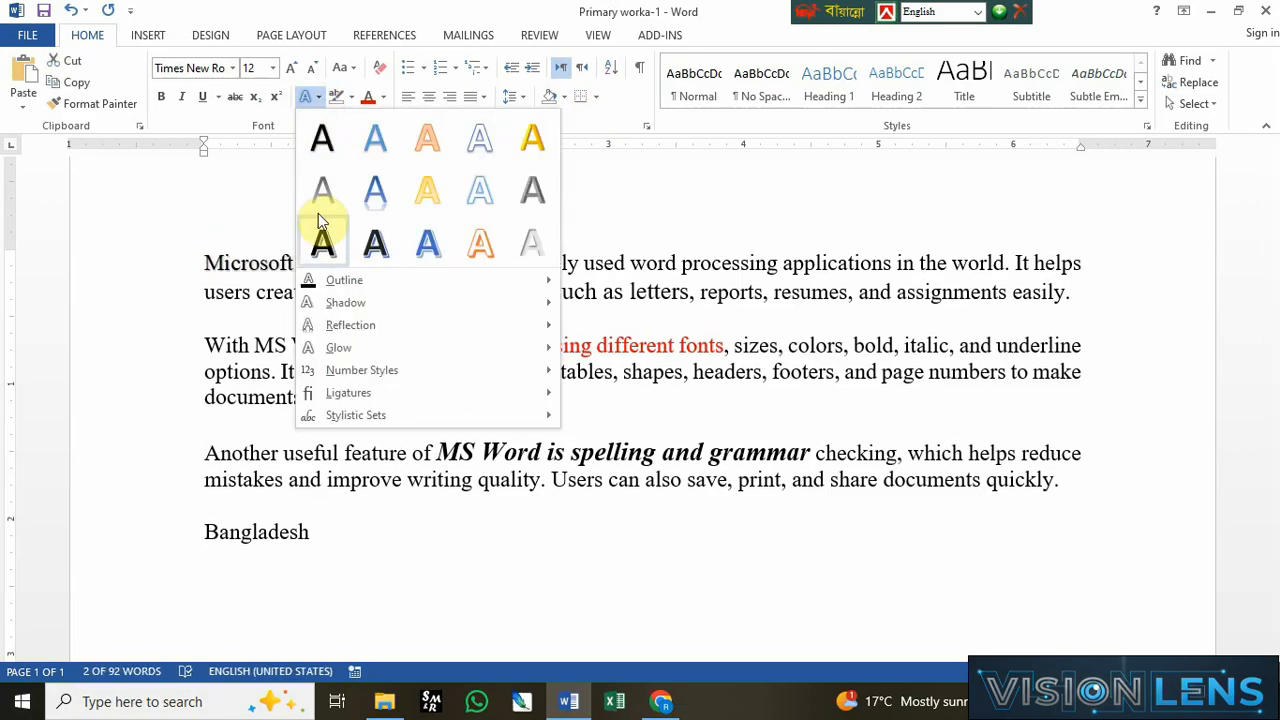
pyautogui.click(428, 243)
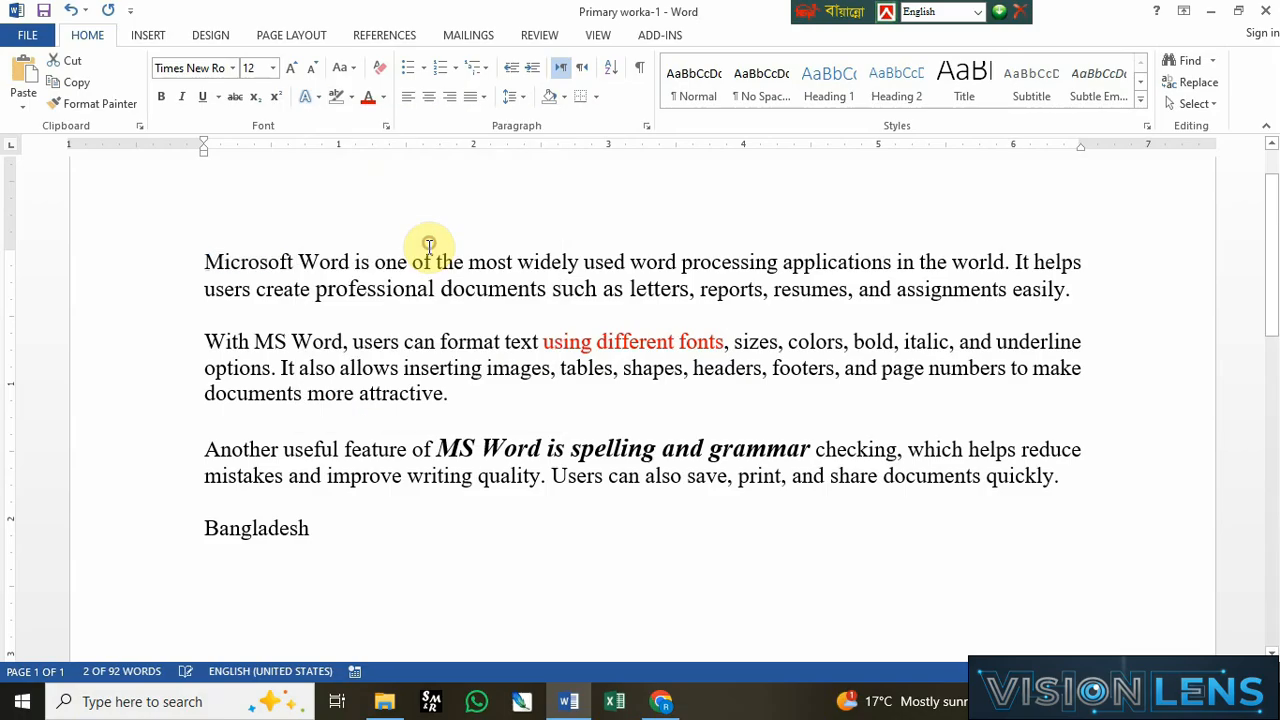
pyautogui.click(291, 67)
pyautogui.click(291, 67)
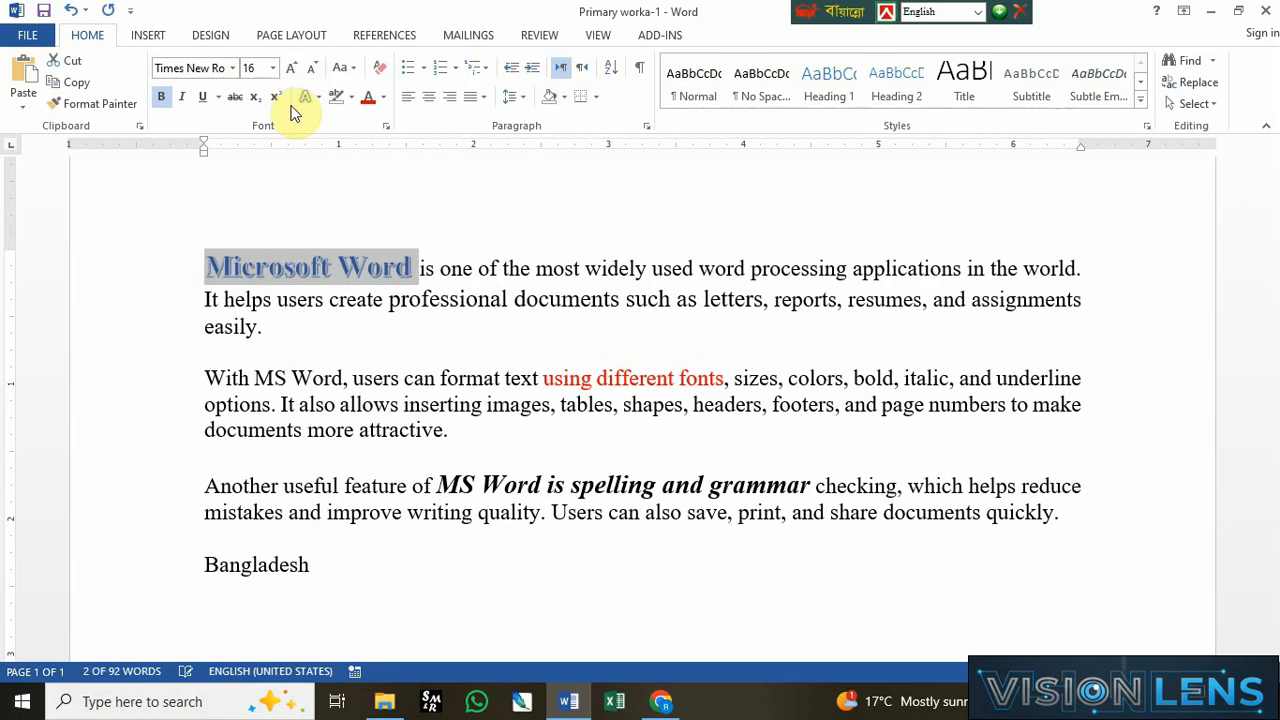
# Step: Add the first reflection variation text effect to "Microsoft Word"
pyautogui.click(318, 104)
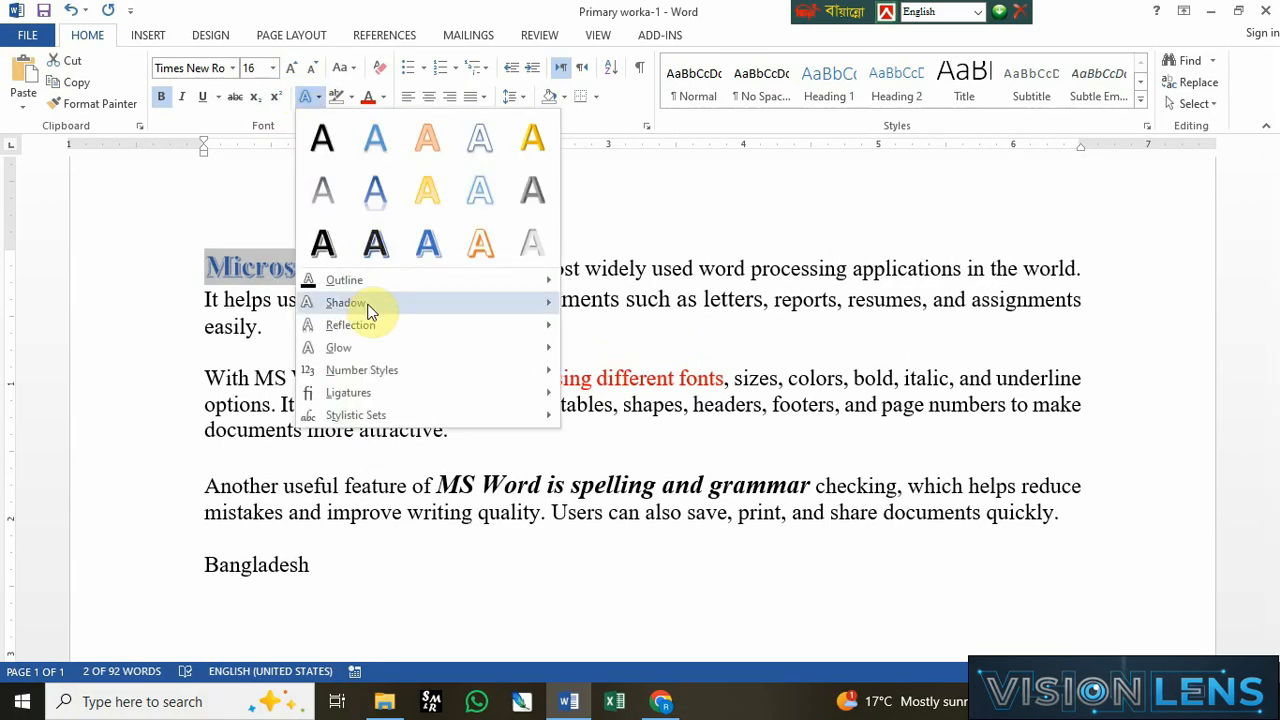
pyautogui.moveTo(430, 308)
pyautogui.moveTo(474, 328)
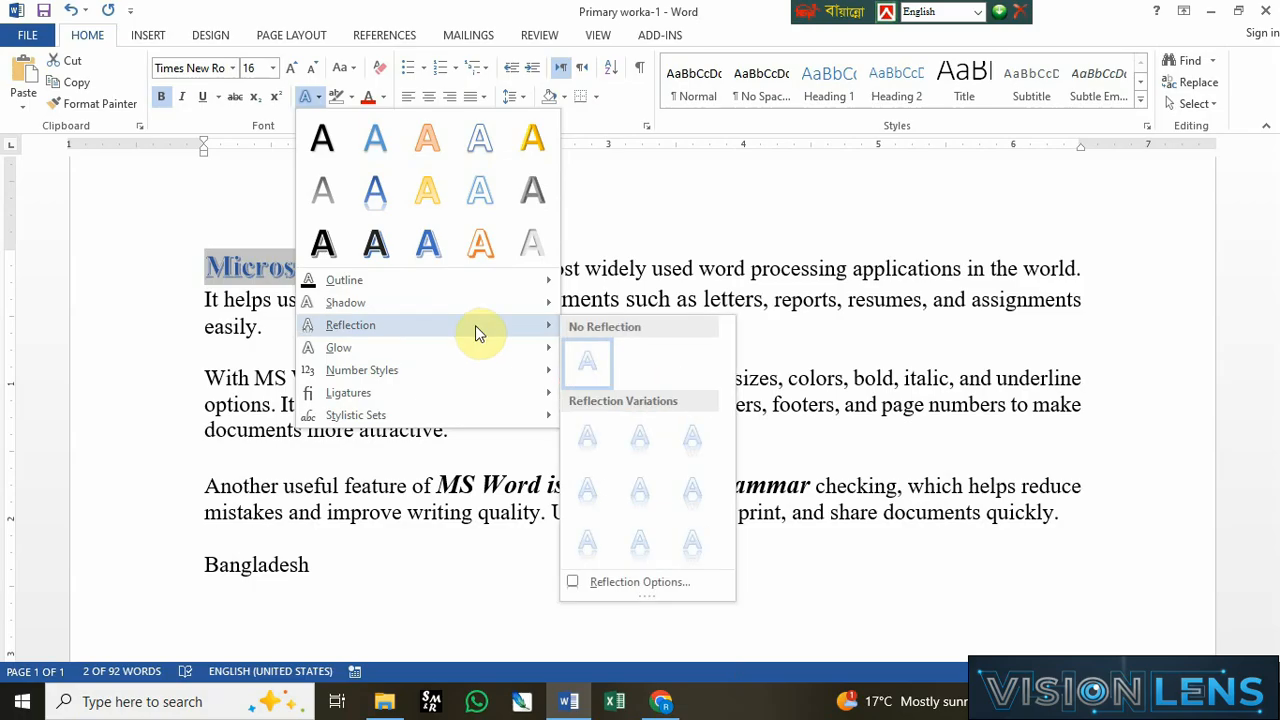
pyautogui.click(598, 440)
# Step: Set the font color of "Microsoft Word" to red and deselect the text
pyautogui.click(320, 103)
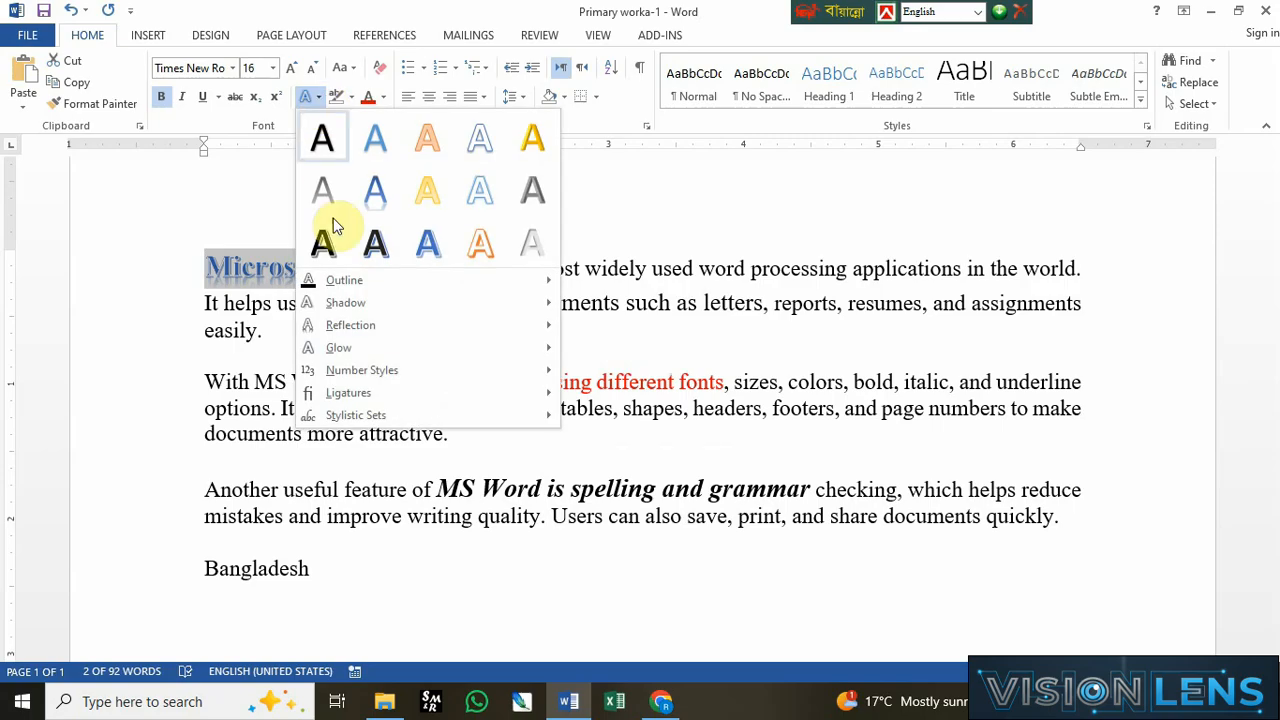
pyautogui.moveTo(368, 292)
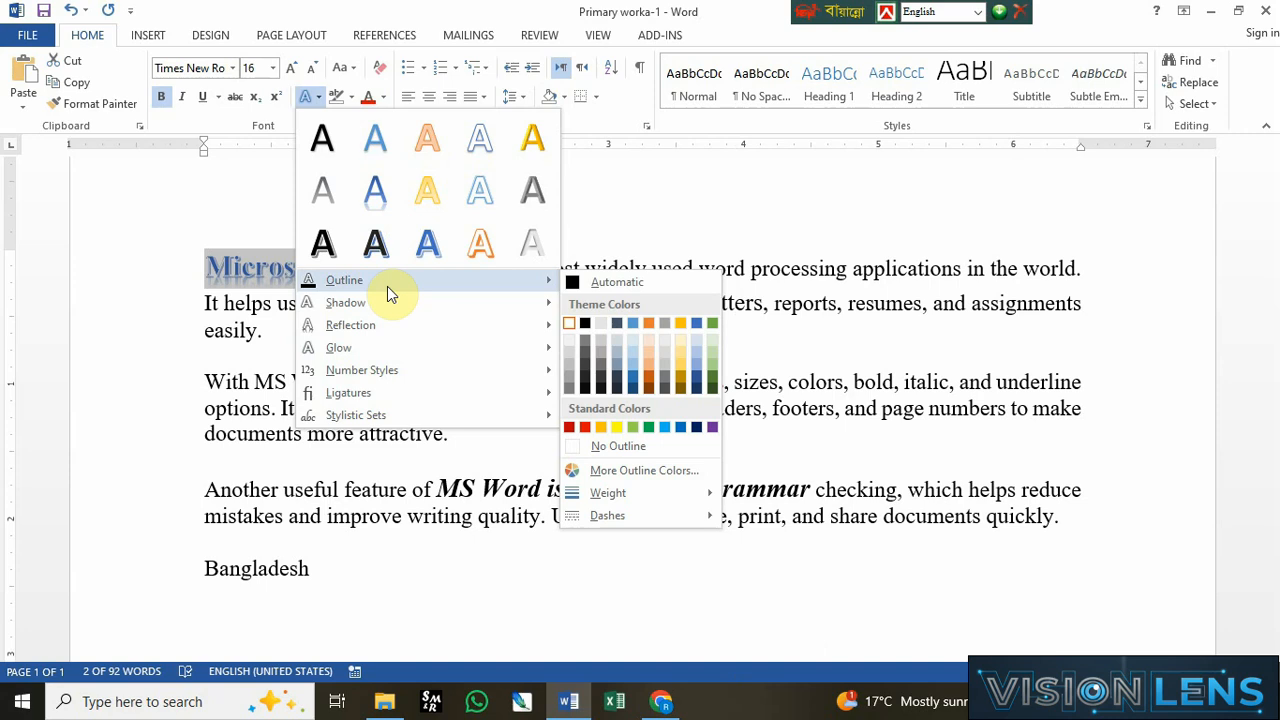
pyautogui.click(369, 97)
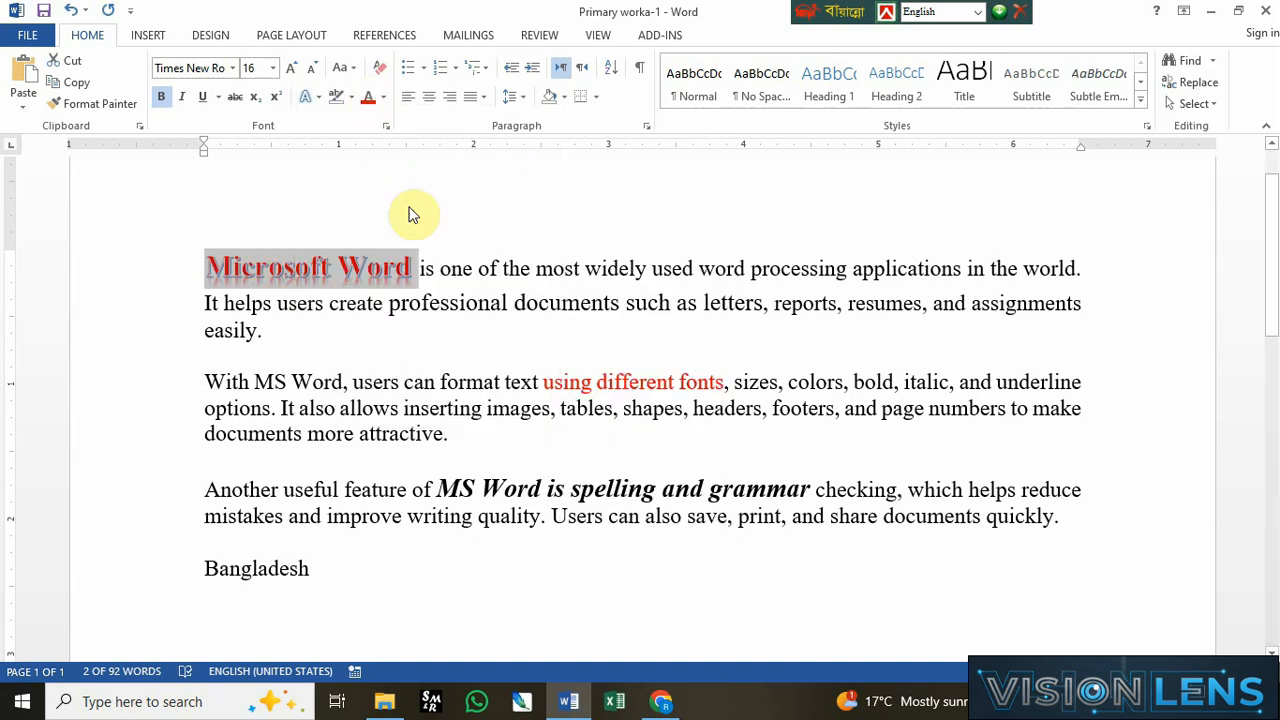
pyautogui.click(442, 345)
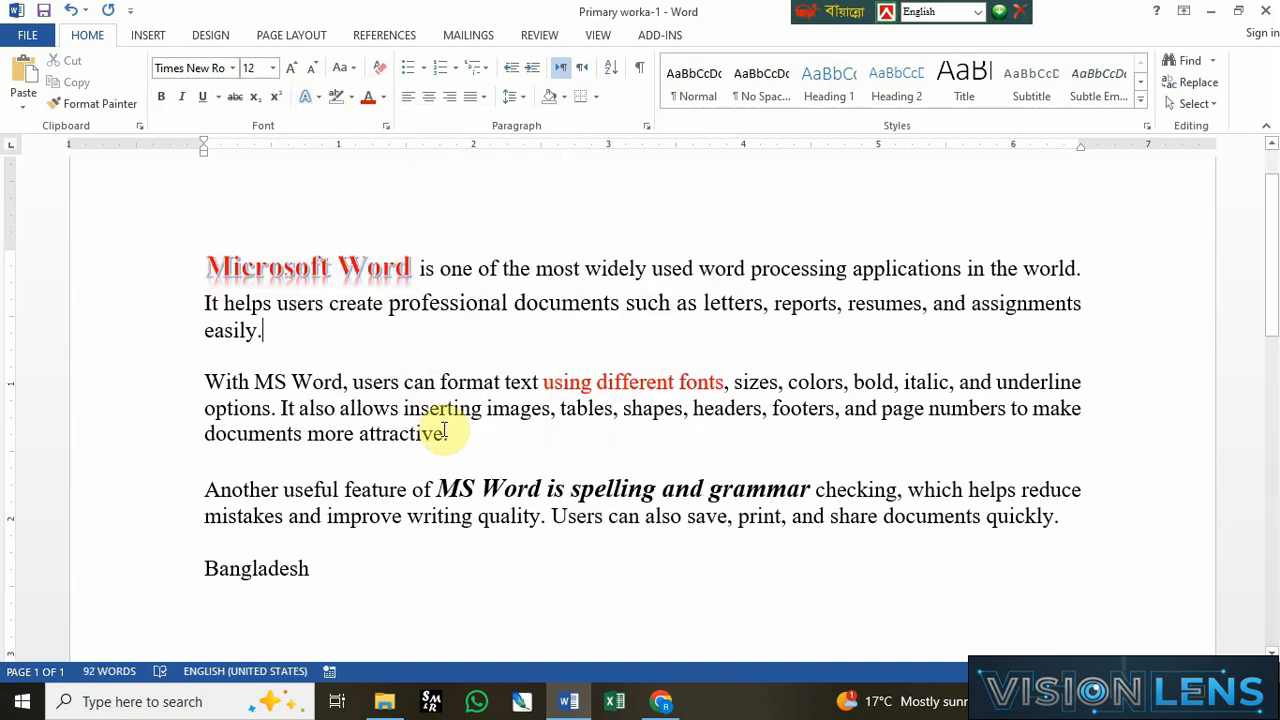